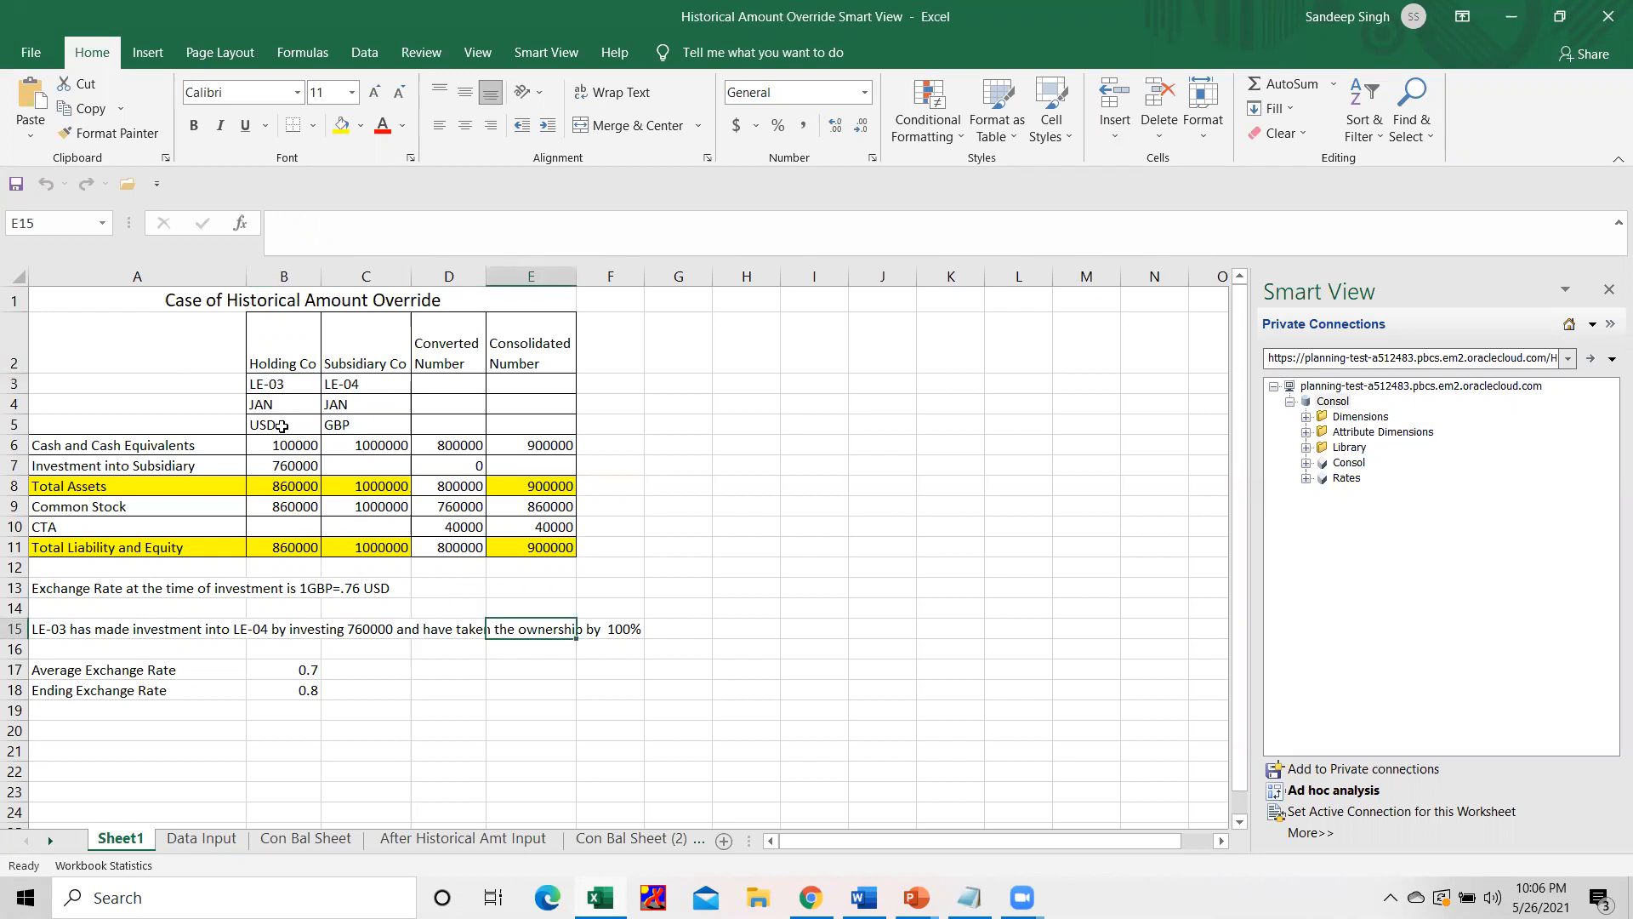
Examine the entity currencies, the exchange rates and the subsidiary's converted cash, common stock and CTA amounts on Sheet1.
{"action": "left_click", "coordinate": [280, 426]}
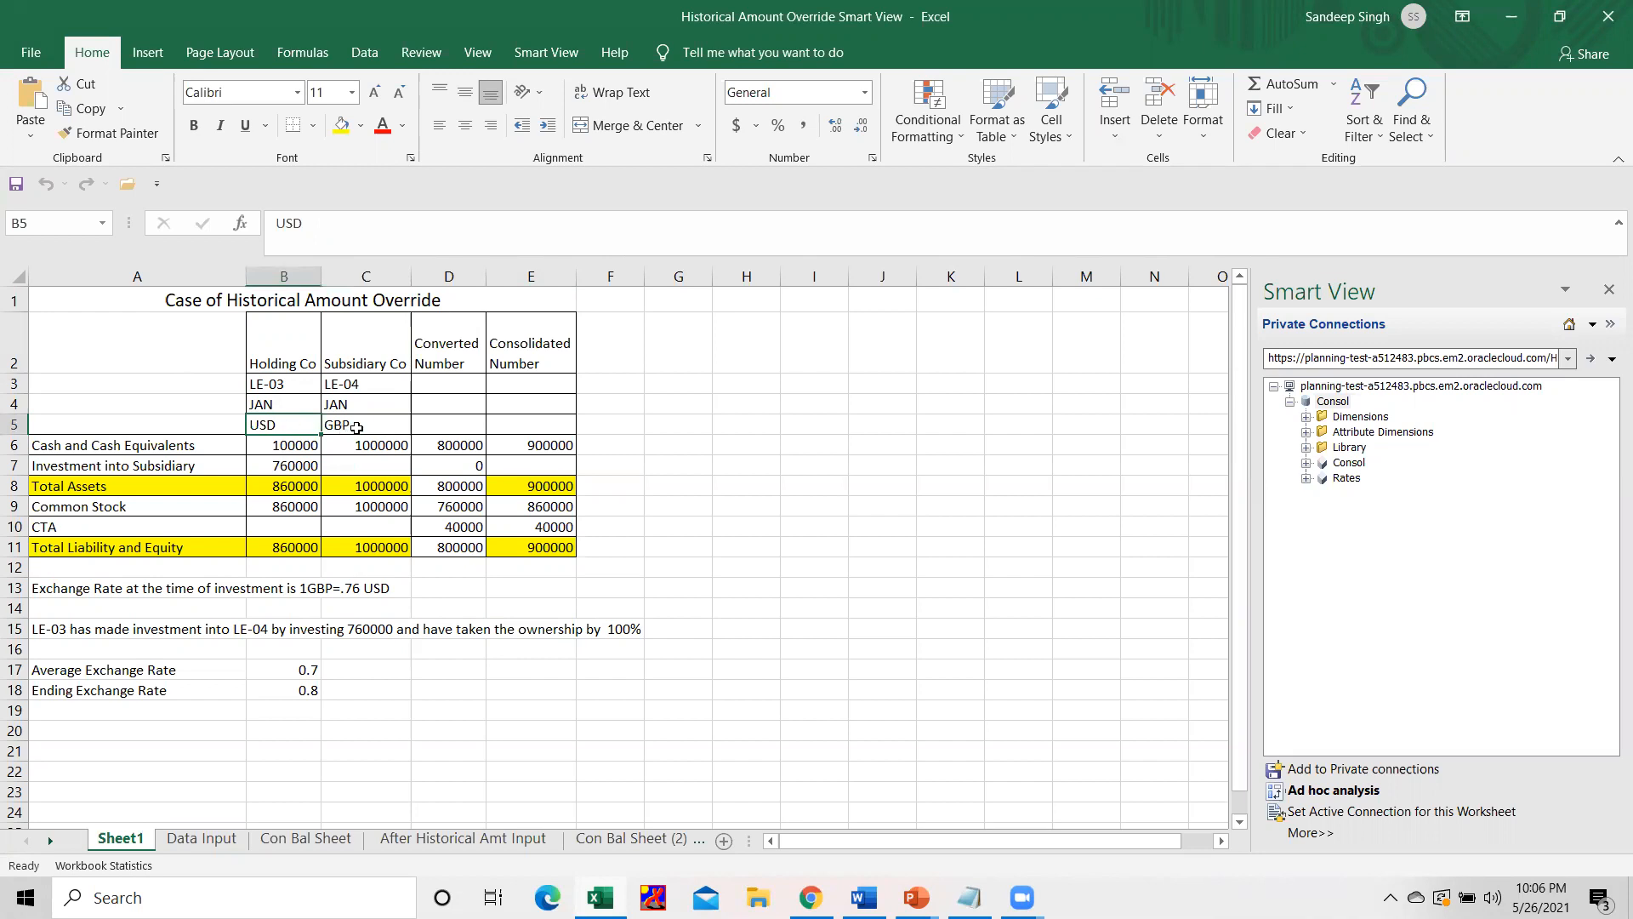
{"action": "left_click", "coordinate": [357, 428]}
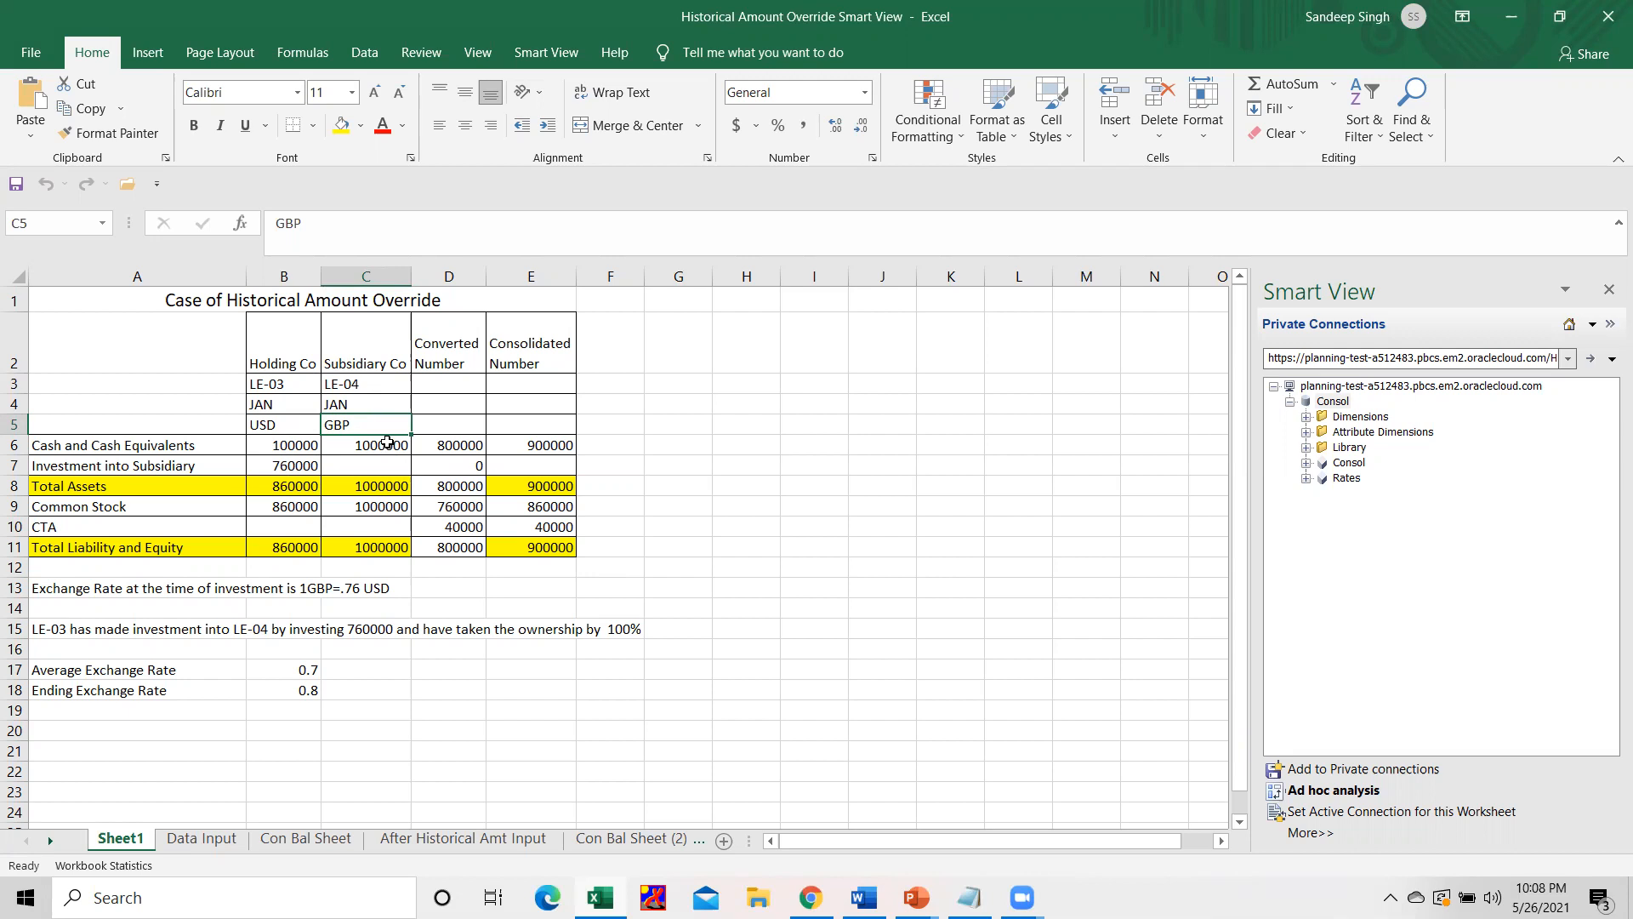
{"action": "left_click", "coordinate": [387, 442]}
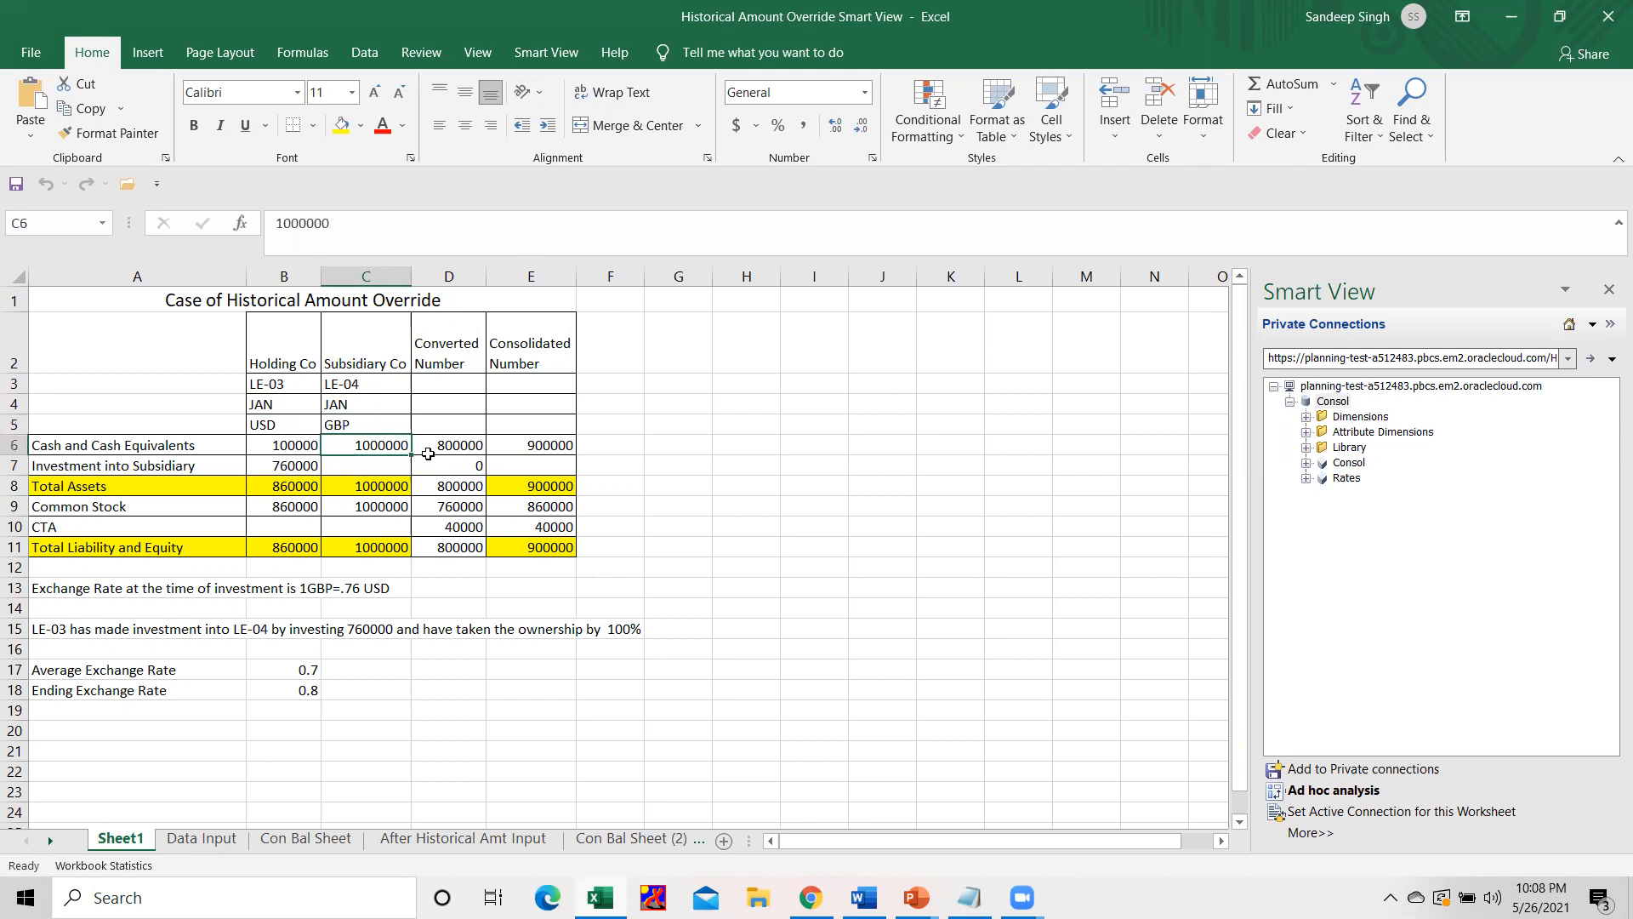
{"action": "left_click", "coordinate": [440, 449]}
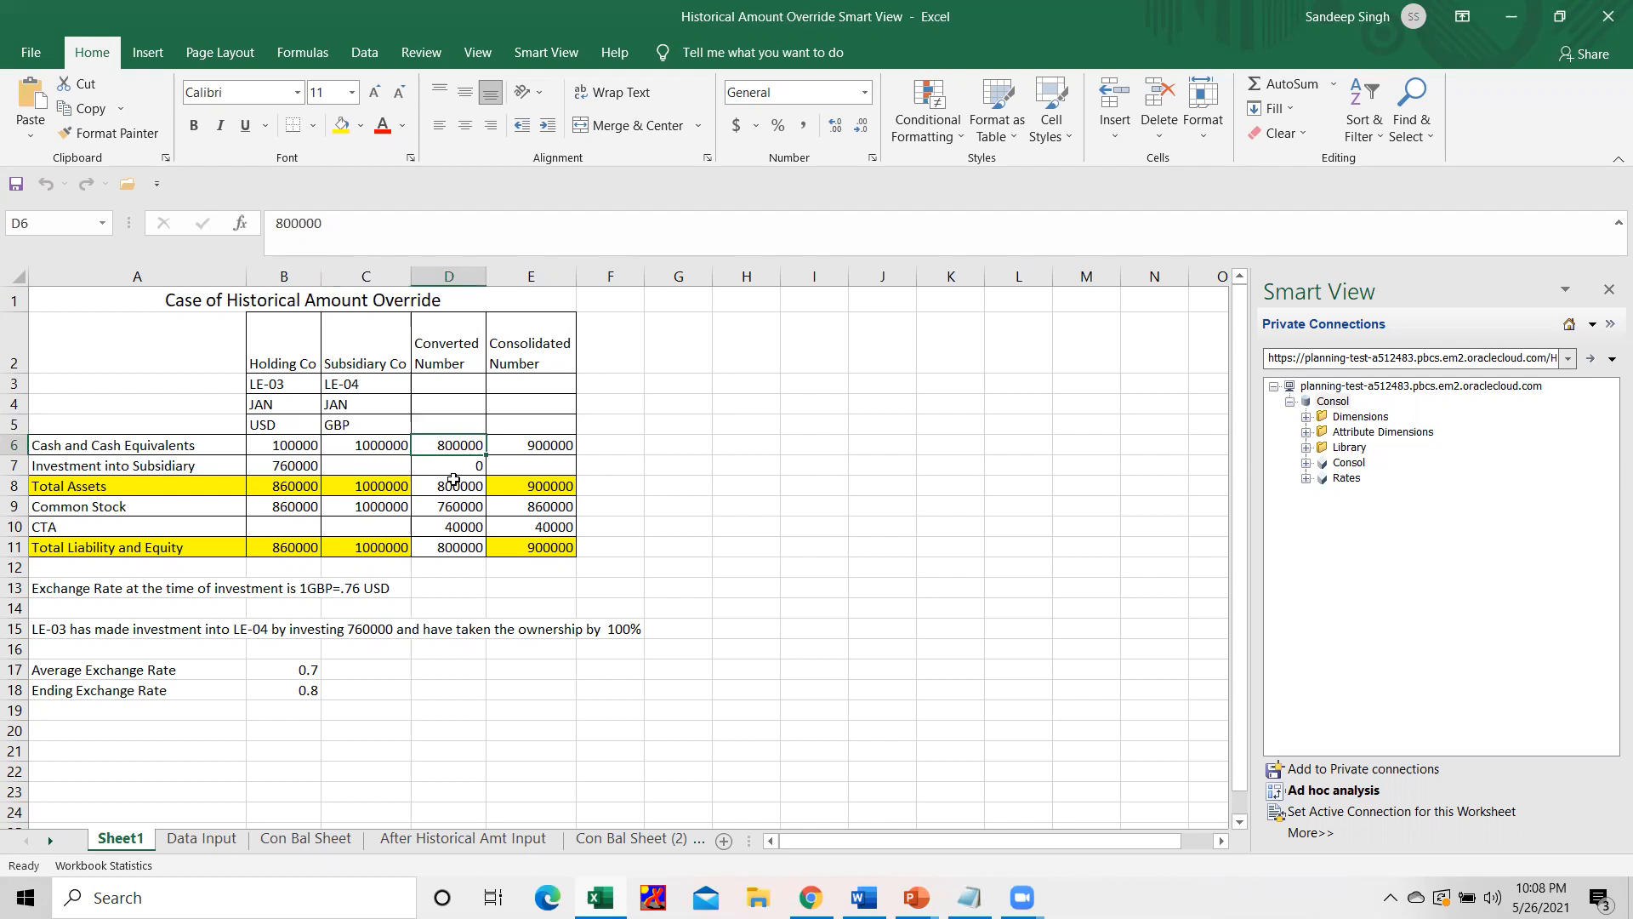
{"action": "left_click", "coordinate": [307, 692]}
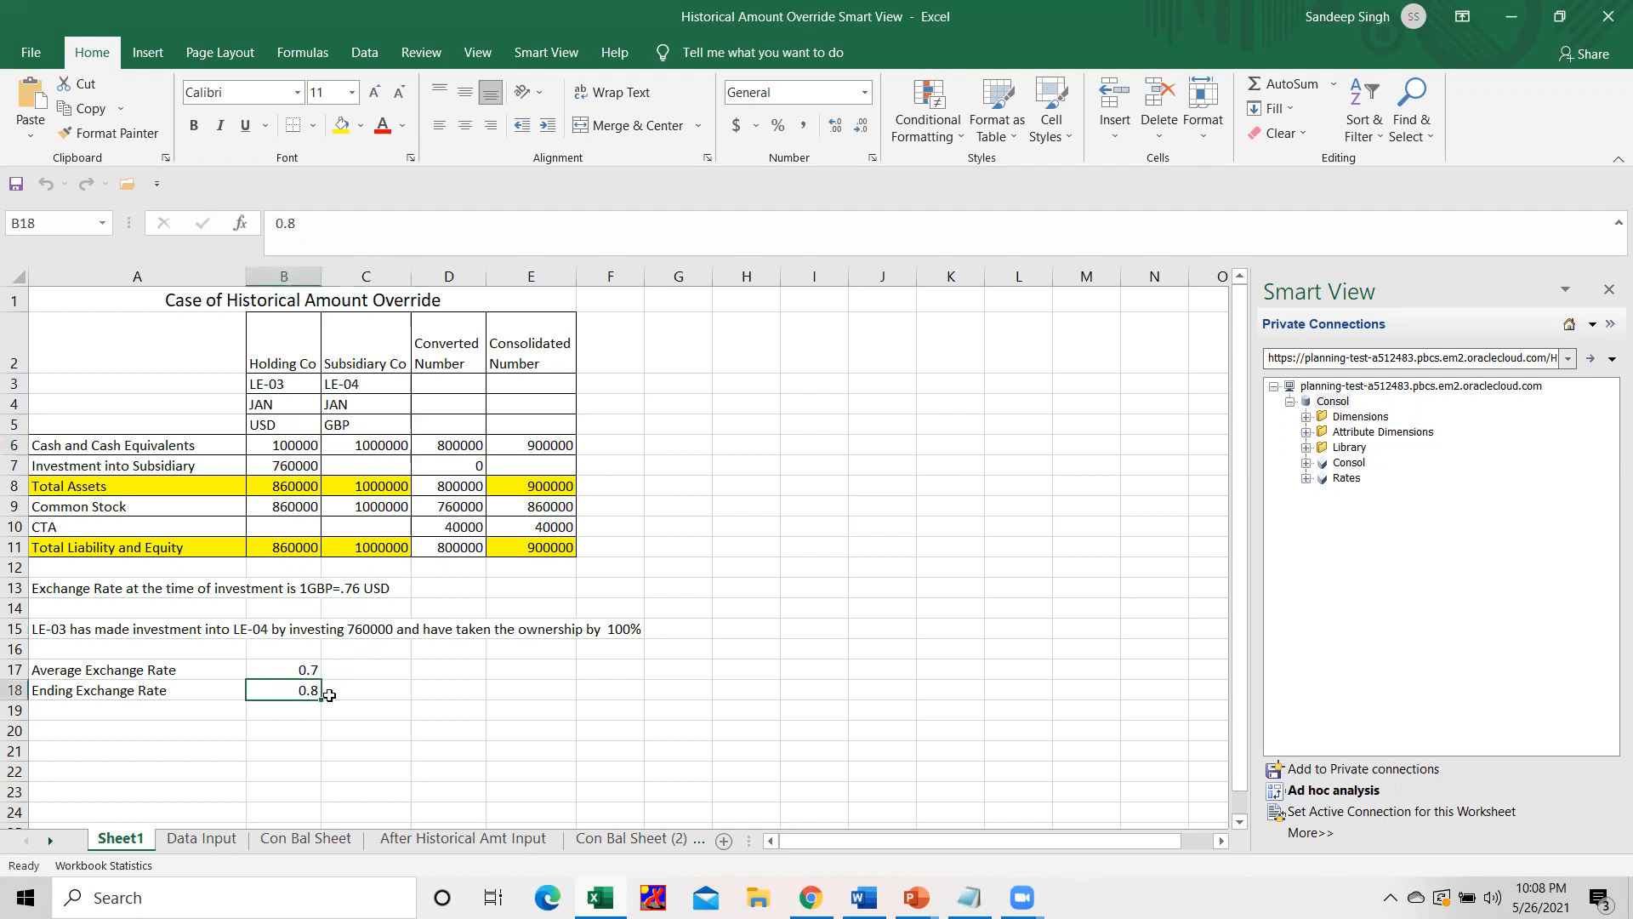
{"action": "left_click", "coordinate": [463, 447]}
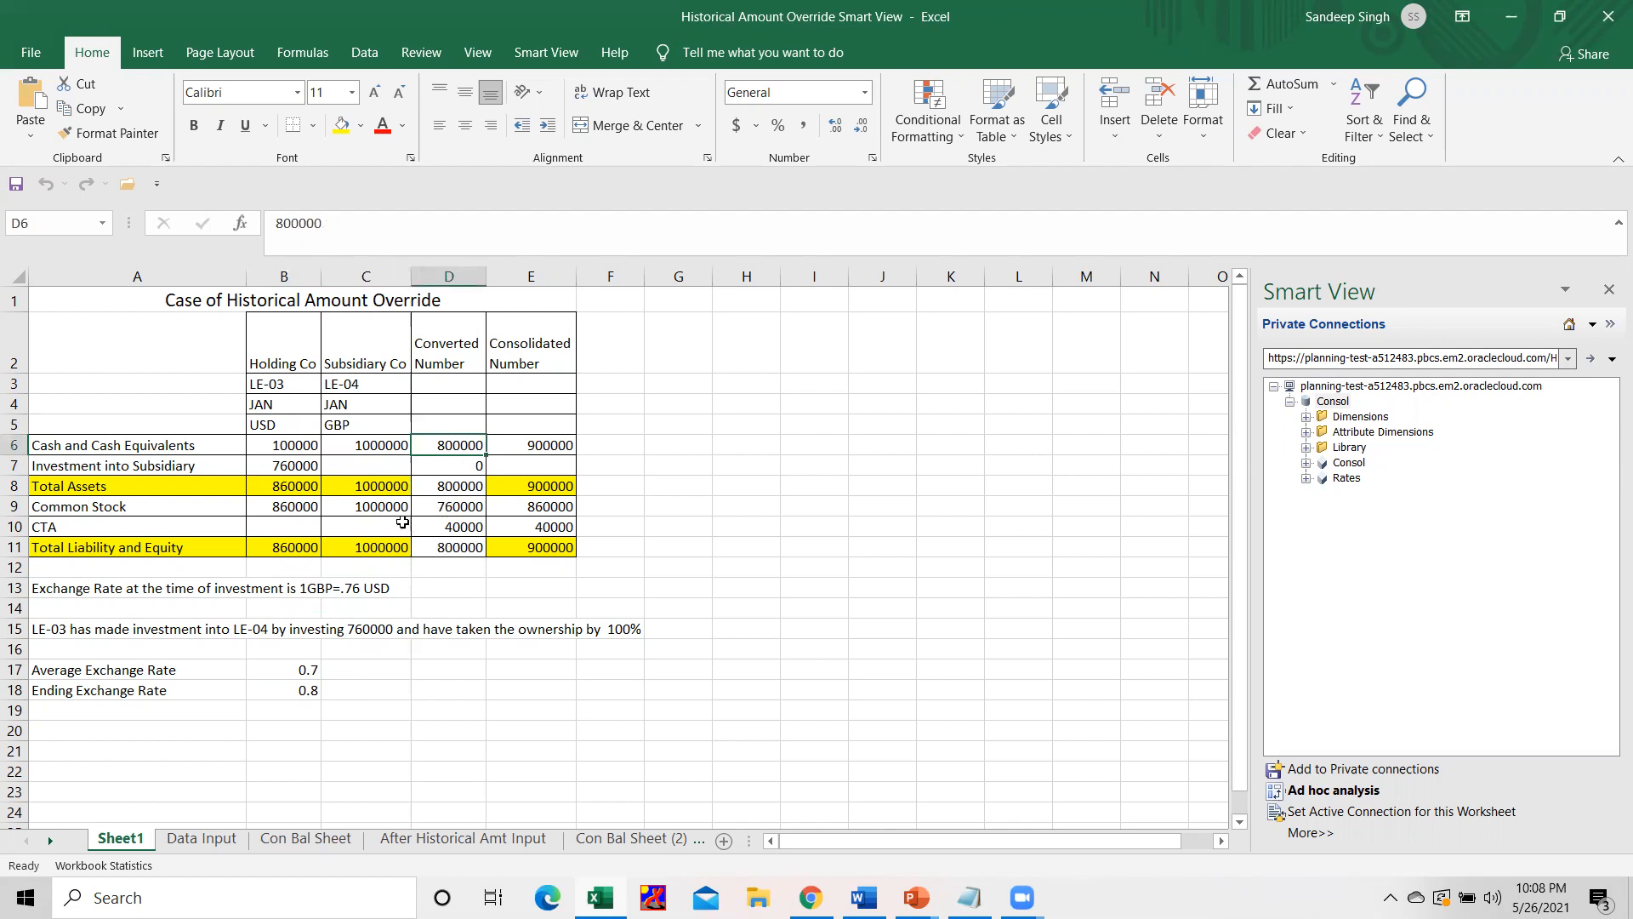
{"action": "left_click", "coordinate": [451, 507]}
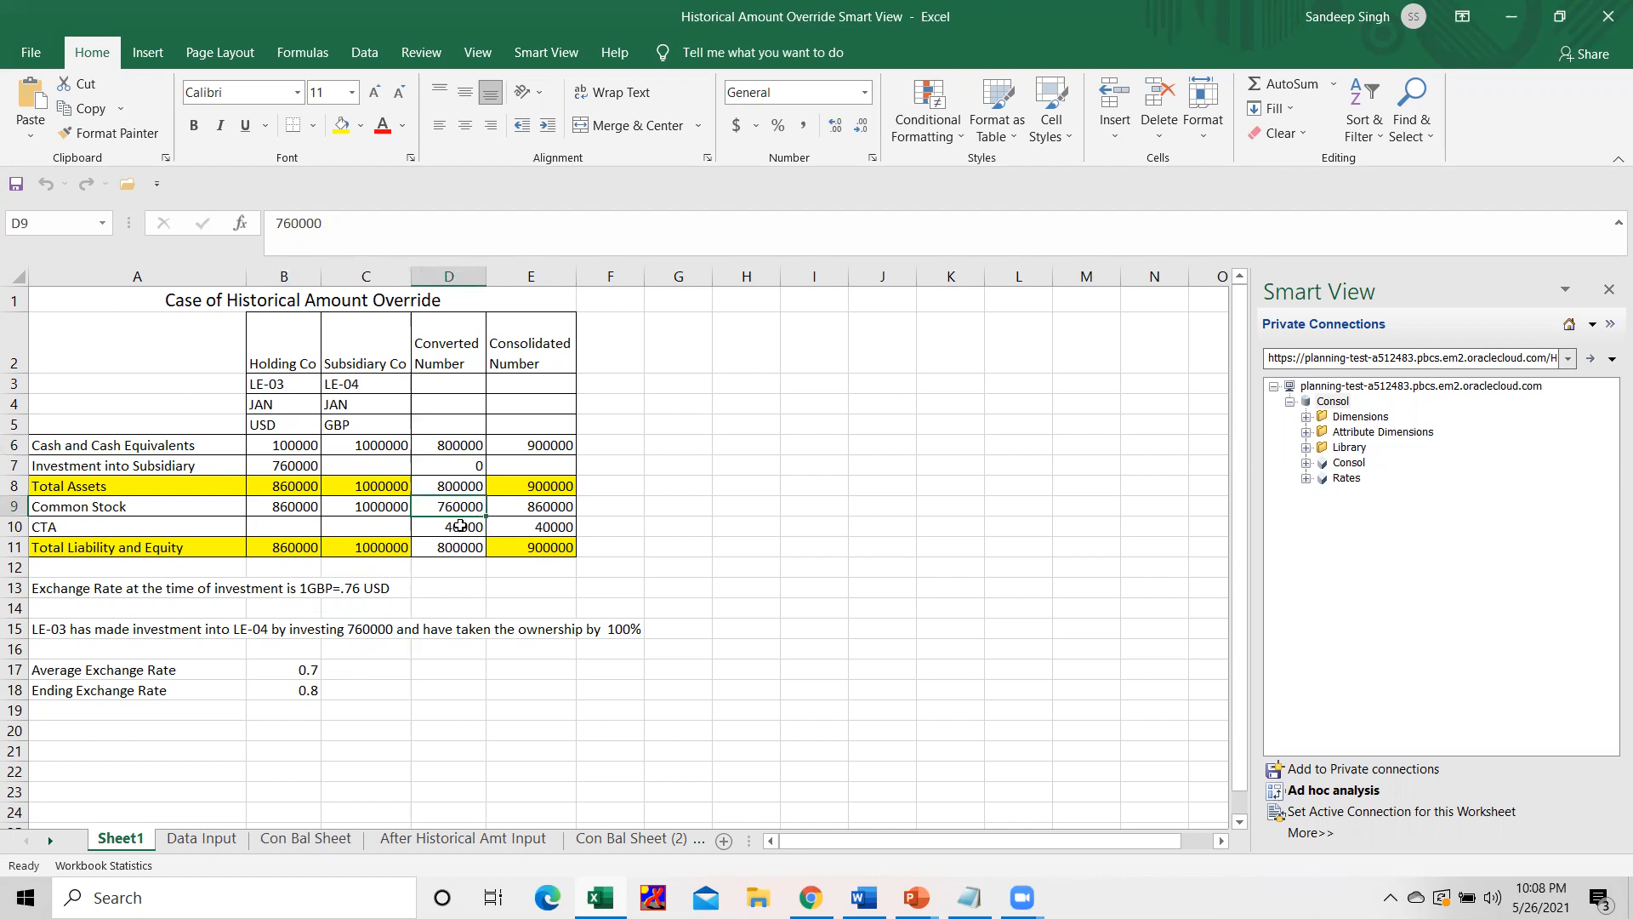
{"action": "left_click", "coordinate": [353, 588]}
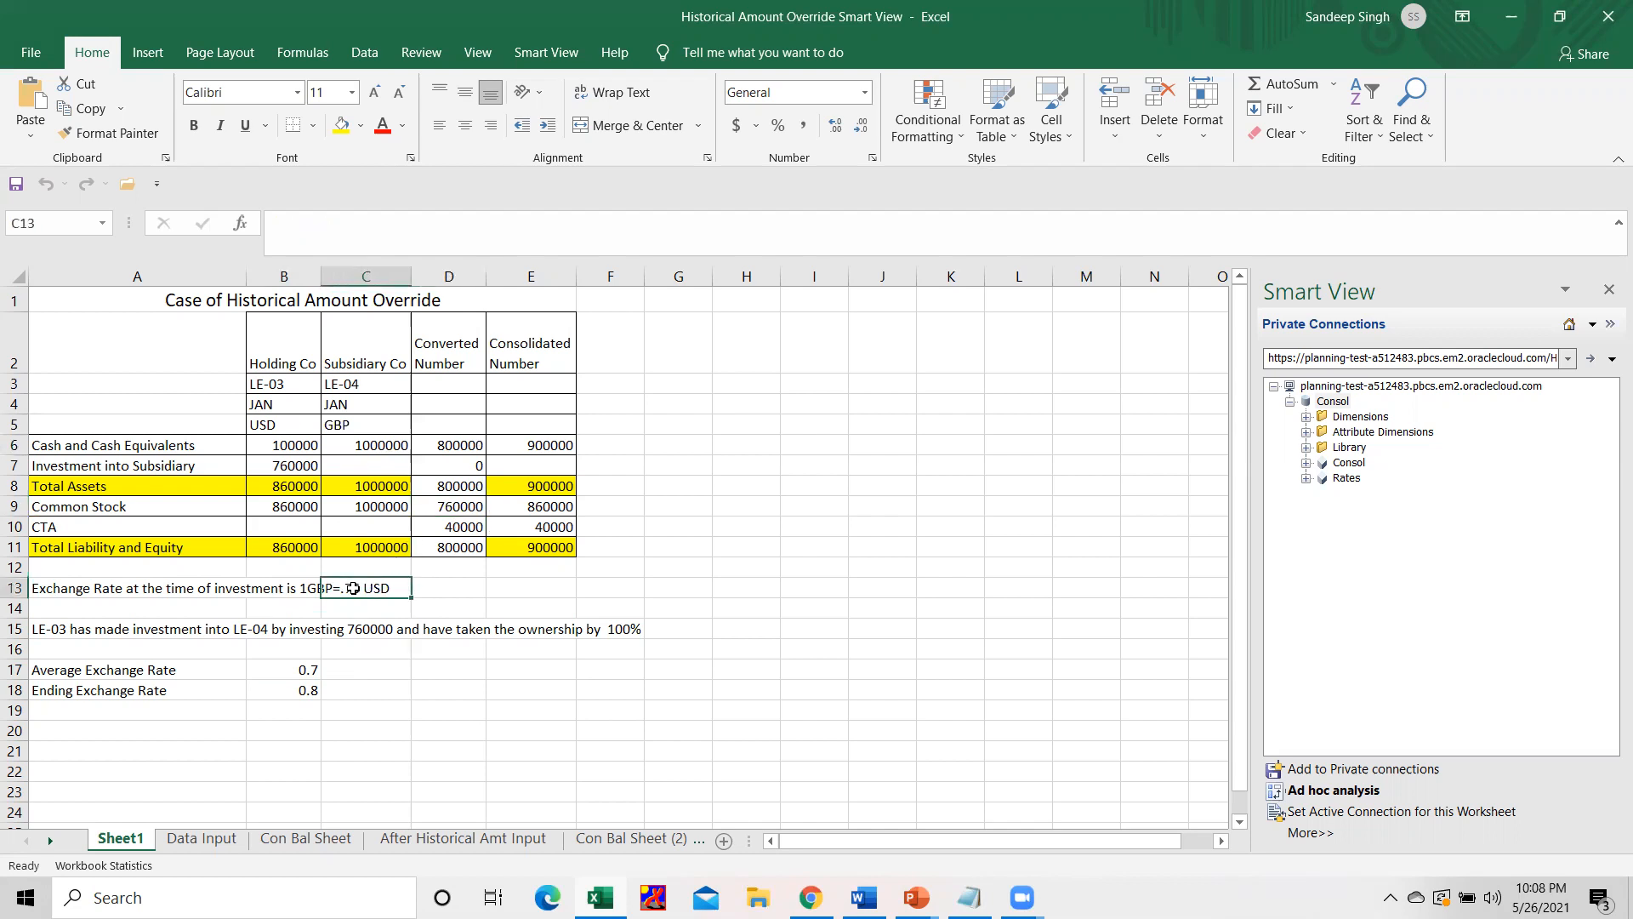
{"action": "left_click", "coordinate": [460, 506]}
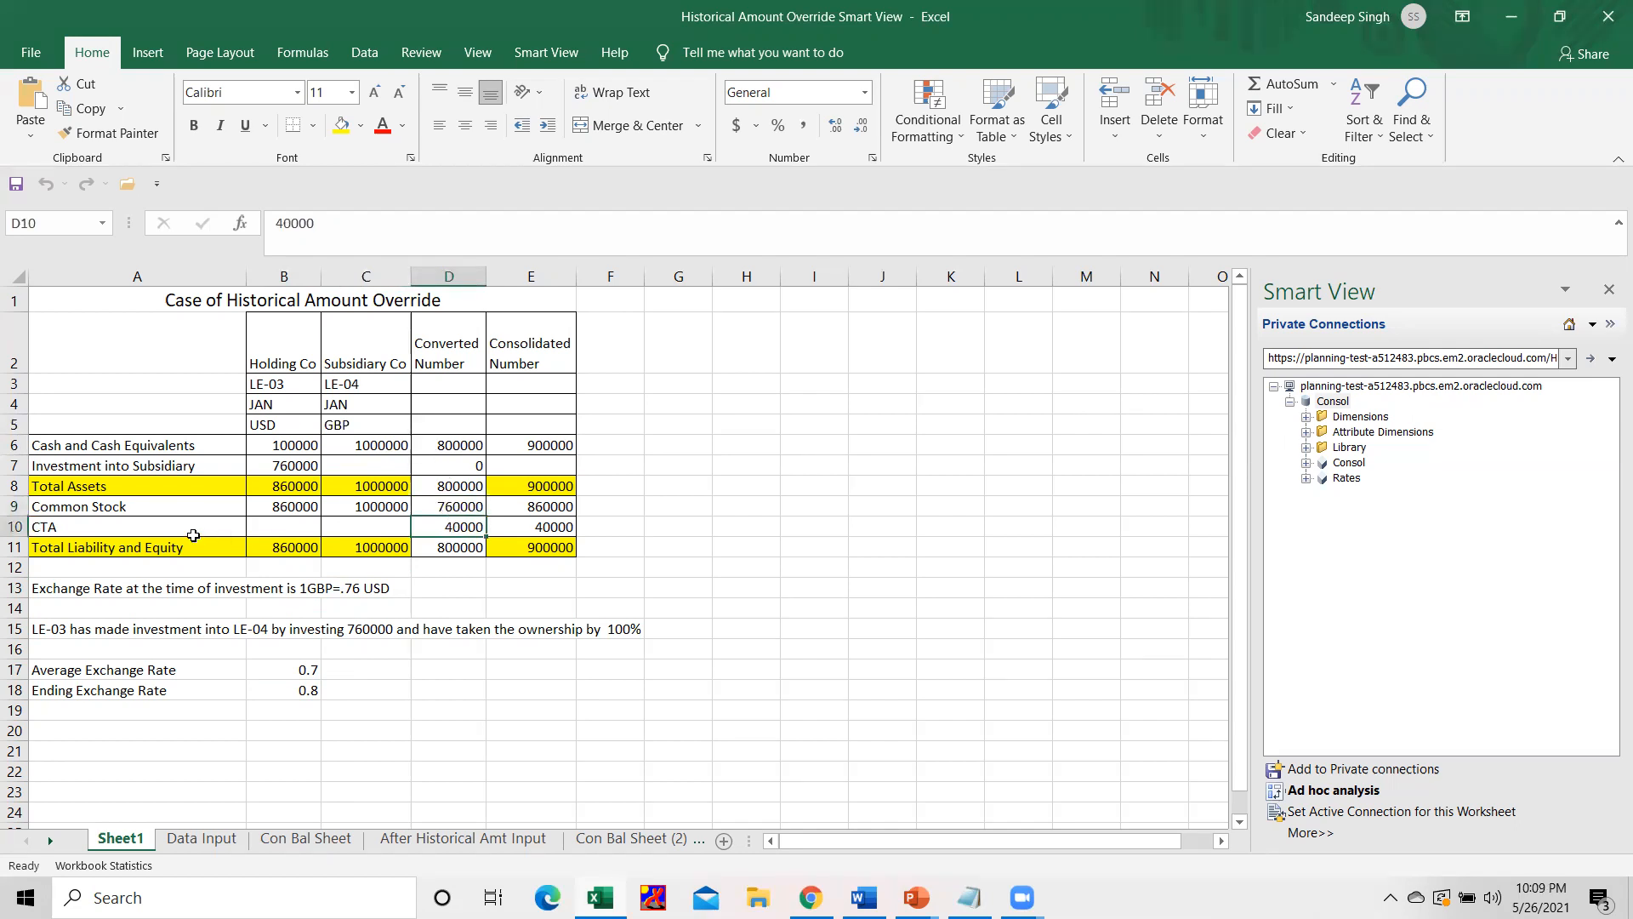
{"action": "left_click", "coordinate": [150, 525]}
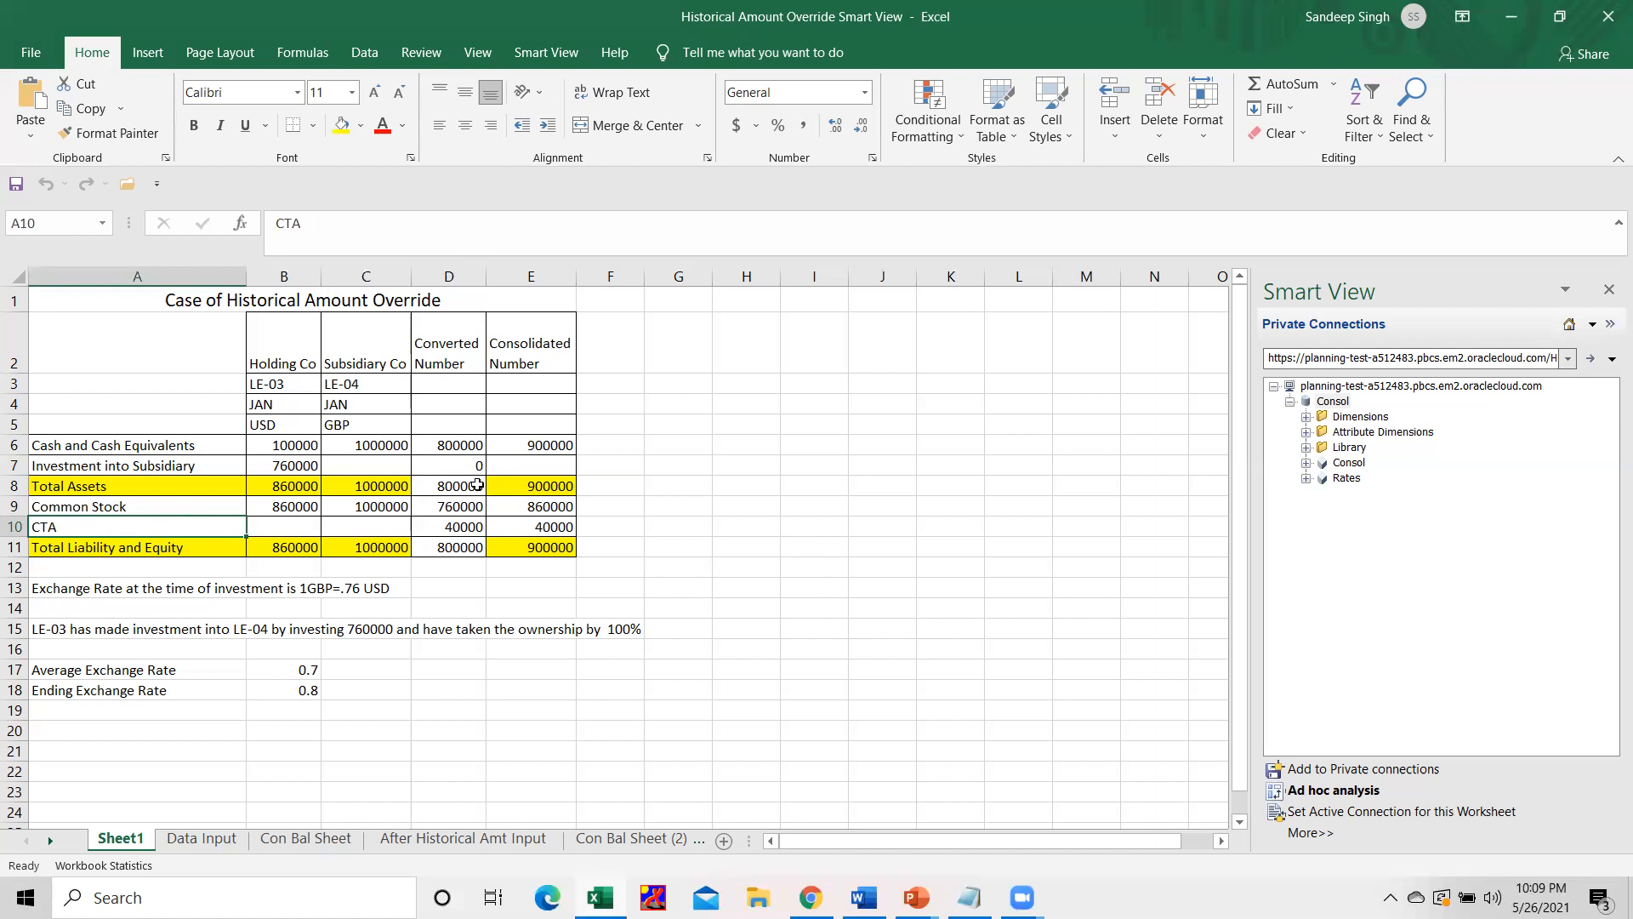
Examine the consolidated cash, common stock and CTA amounts, along with the holding and converted cash figures behind them.
{"action": "left_click", "coordinate": [528, 449]}
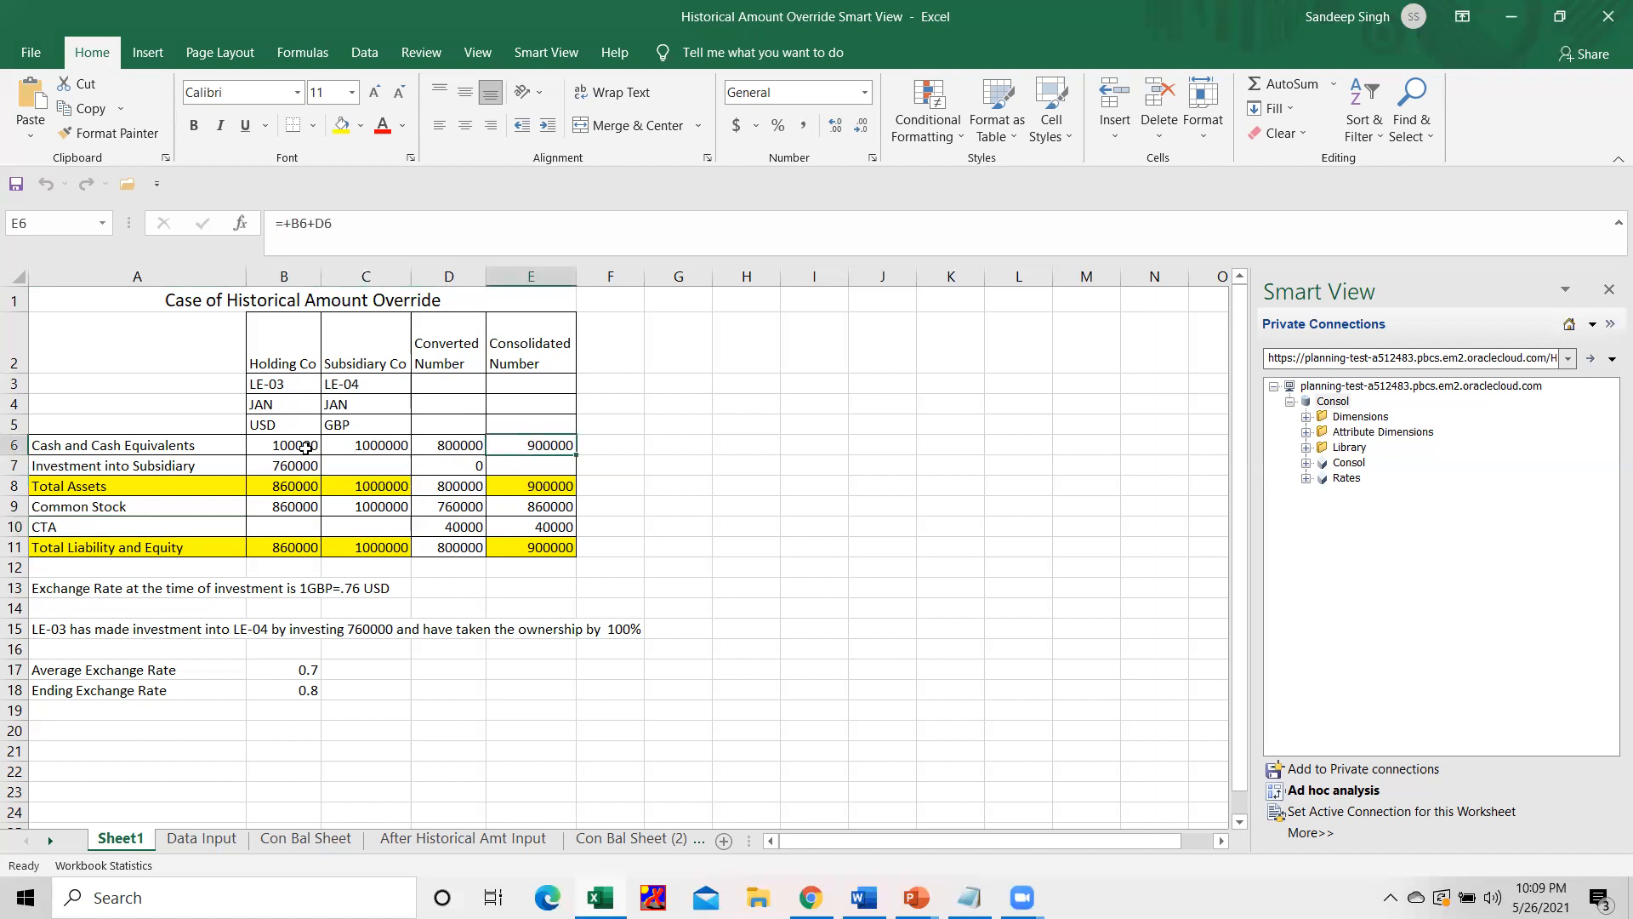
{"action": "left_click", "coordinate": [306, 448]}
{"action": "left_click", "coordinate": [451, 448]}
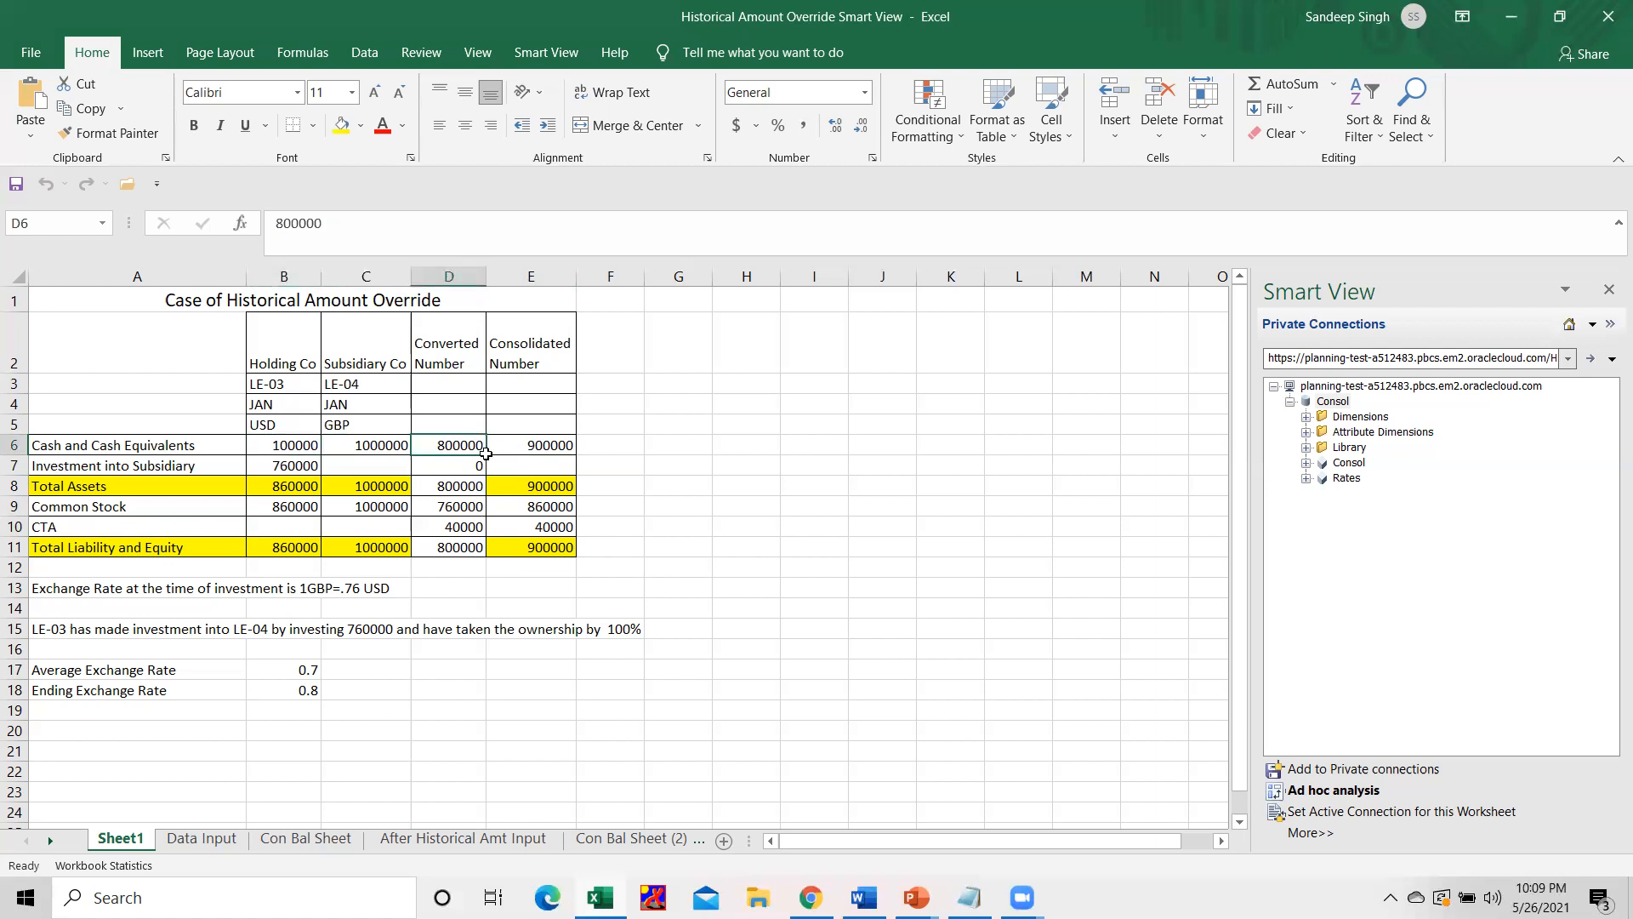
{"action": "left_click", "coordinate": [520, 449]}
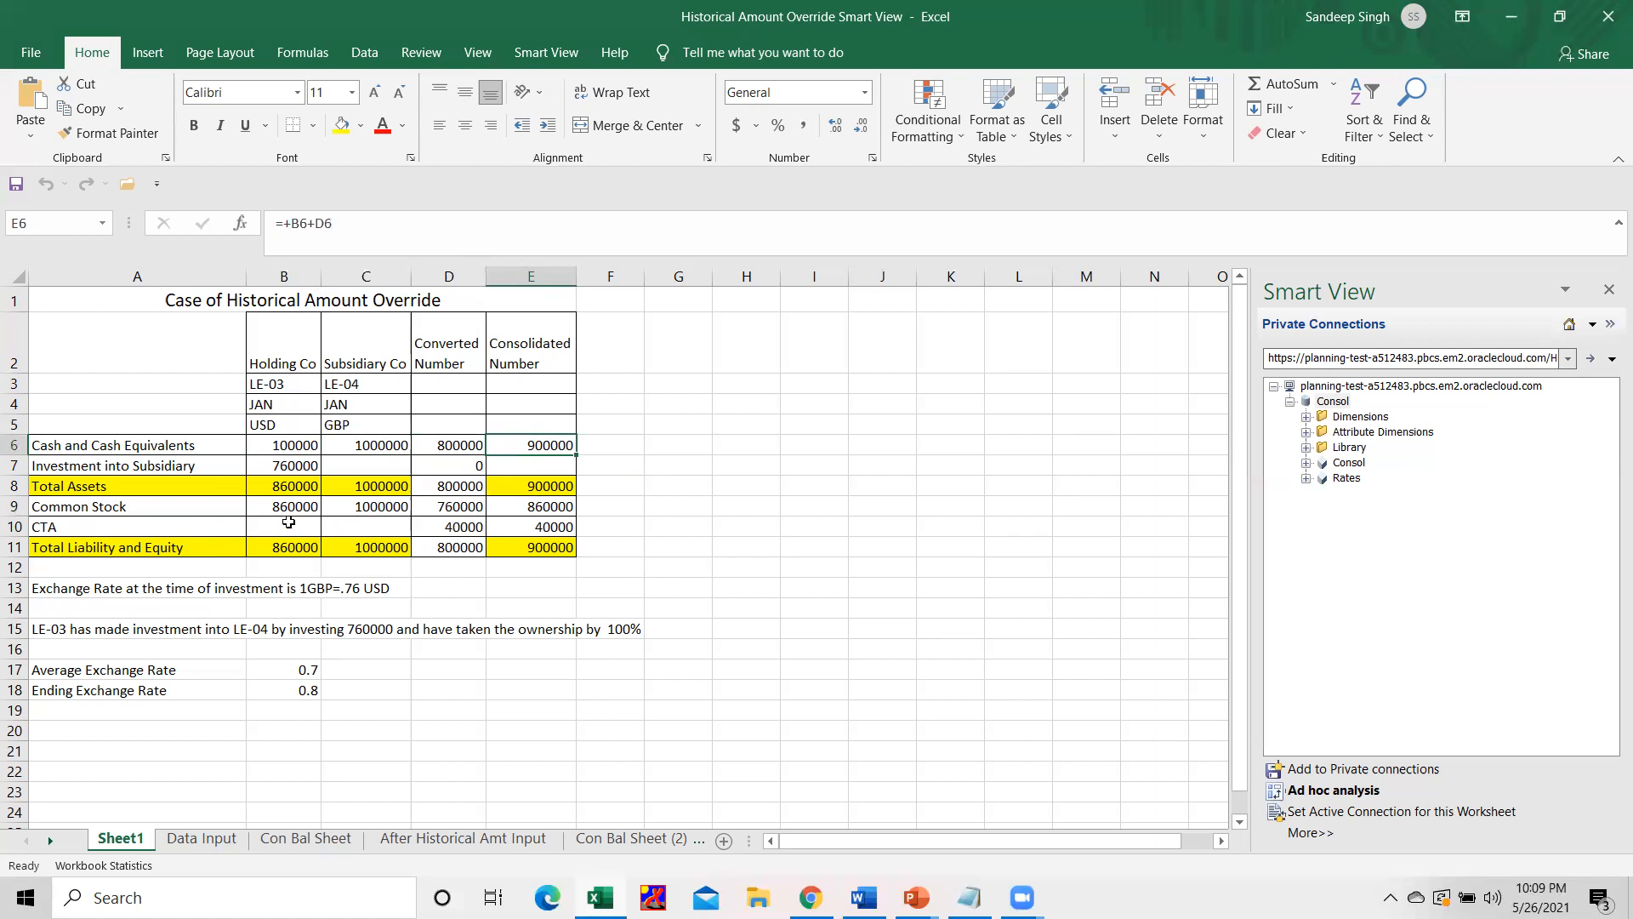
{"action": "left_click", "coordinate": [533, 507]}
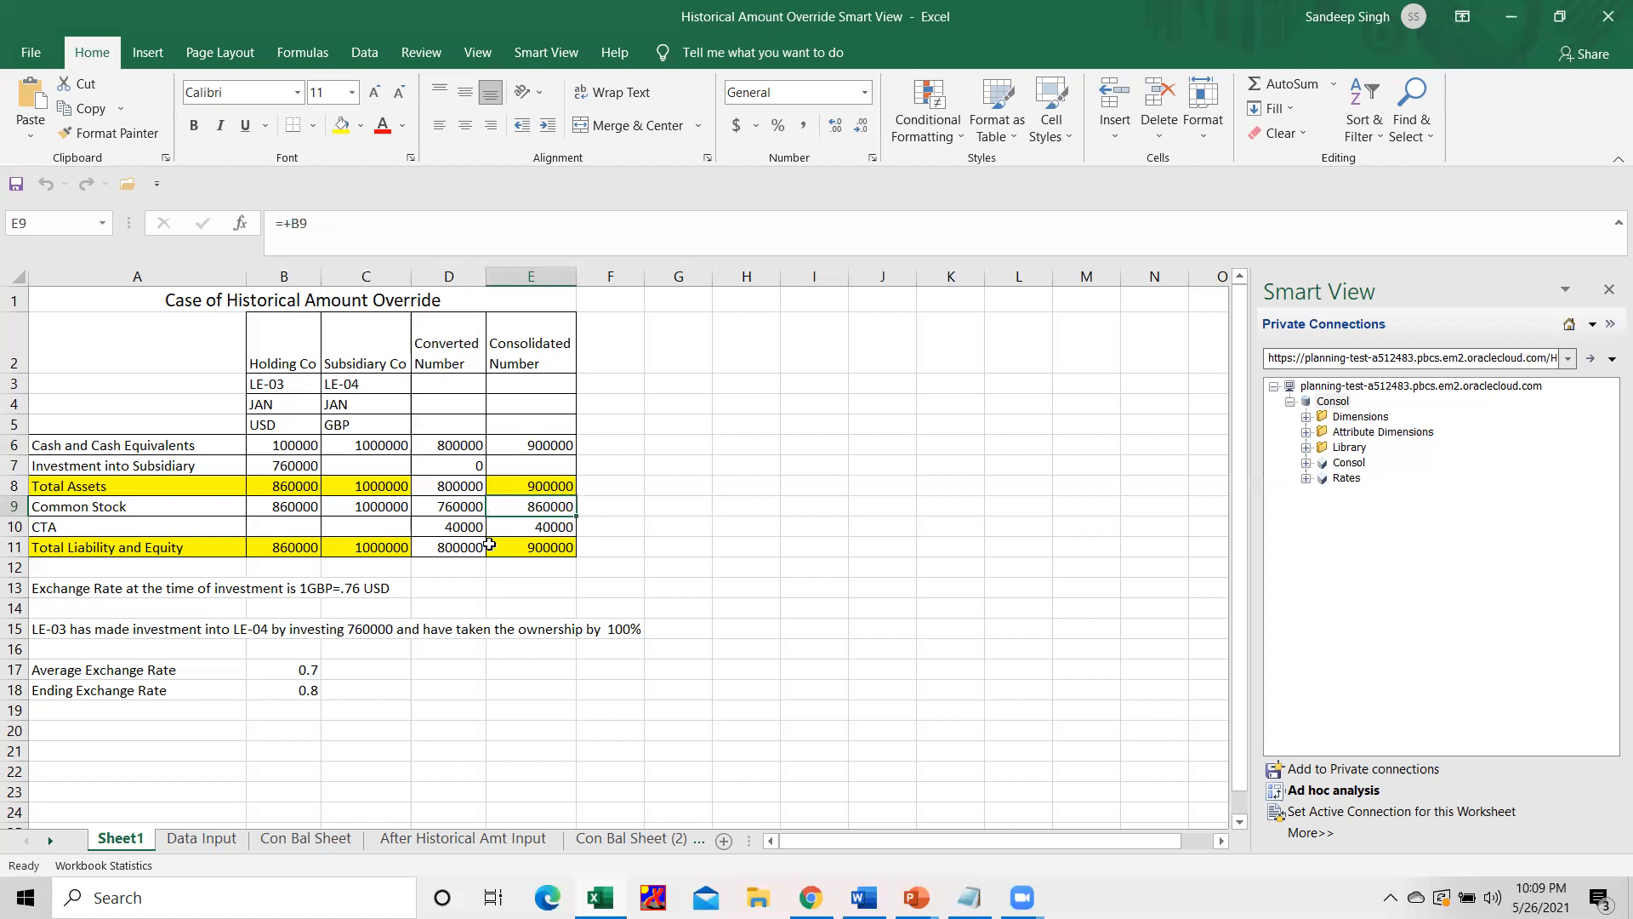
{"action": "left_click", "coordinate": [551, 528]}
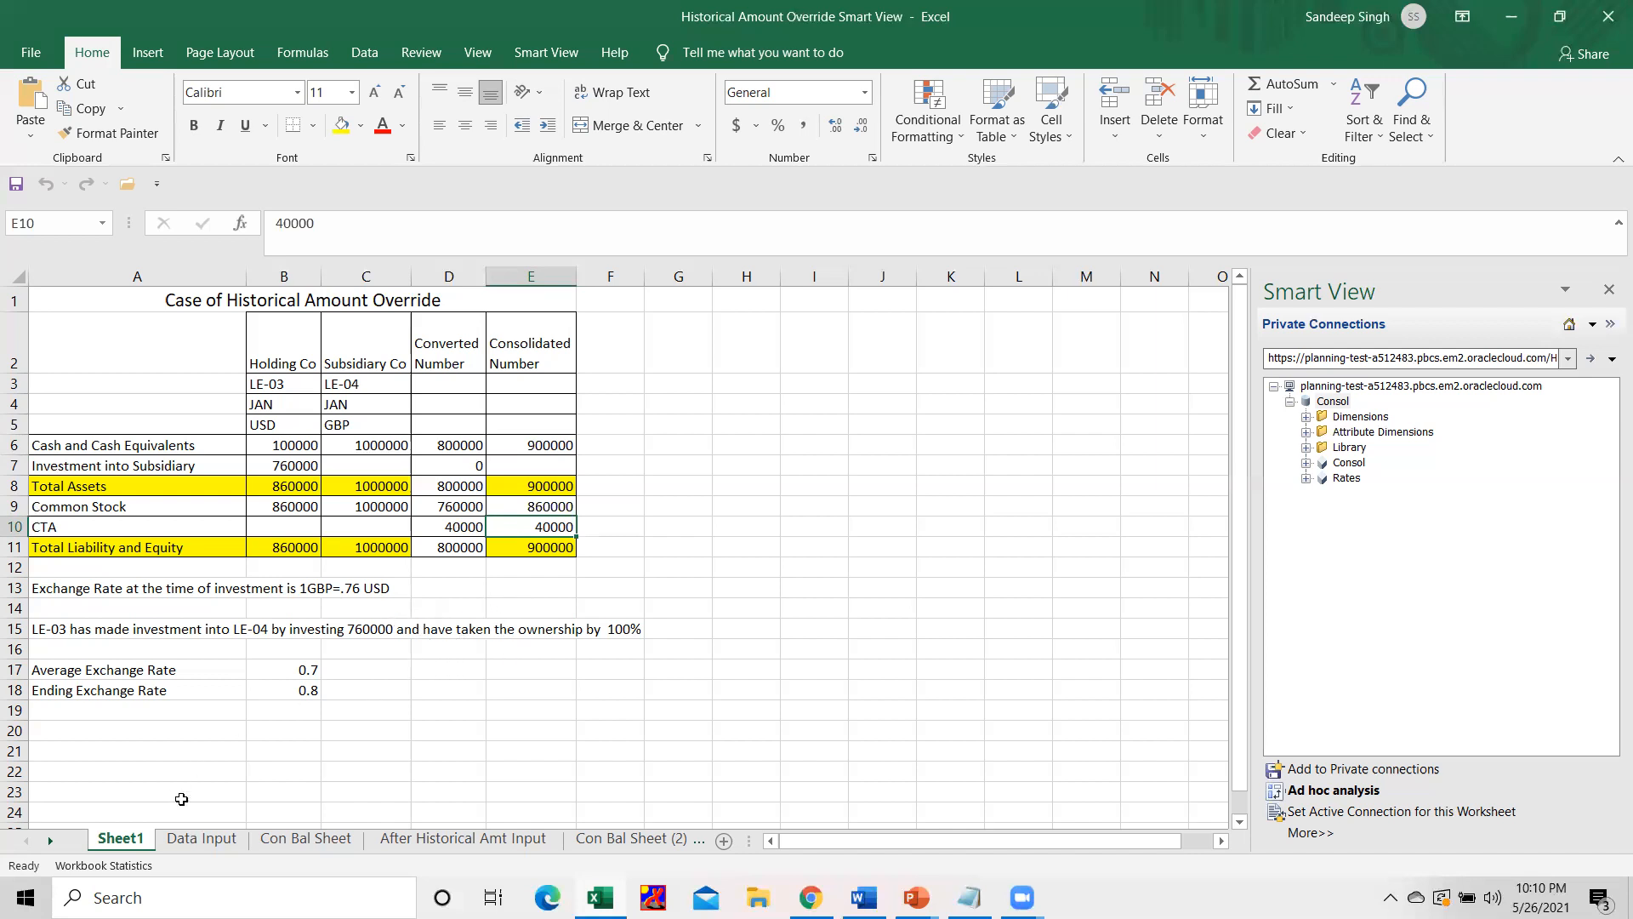
Review the Data Input sheet and compare total assets on Con Bal Sheet with the consolidated figures on Sheet1.
{"action": "left_click", "coordinate": [200, 838]}
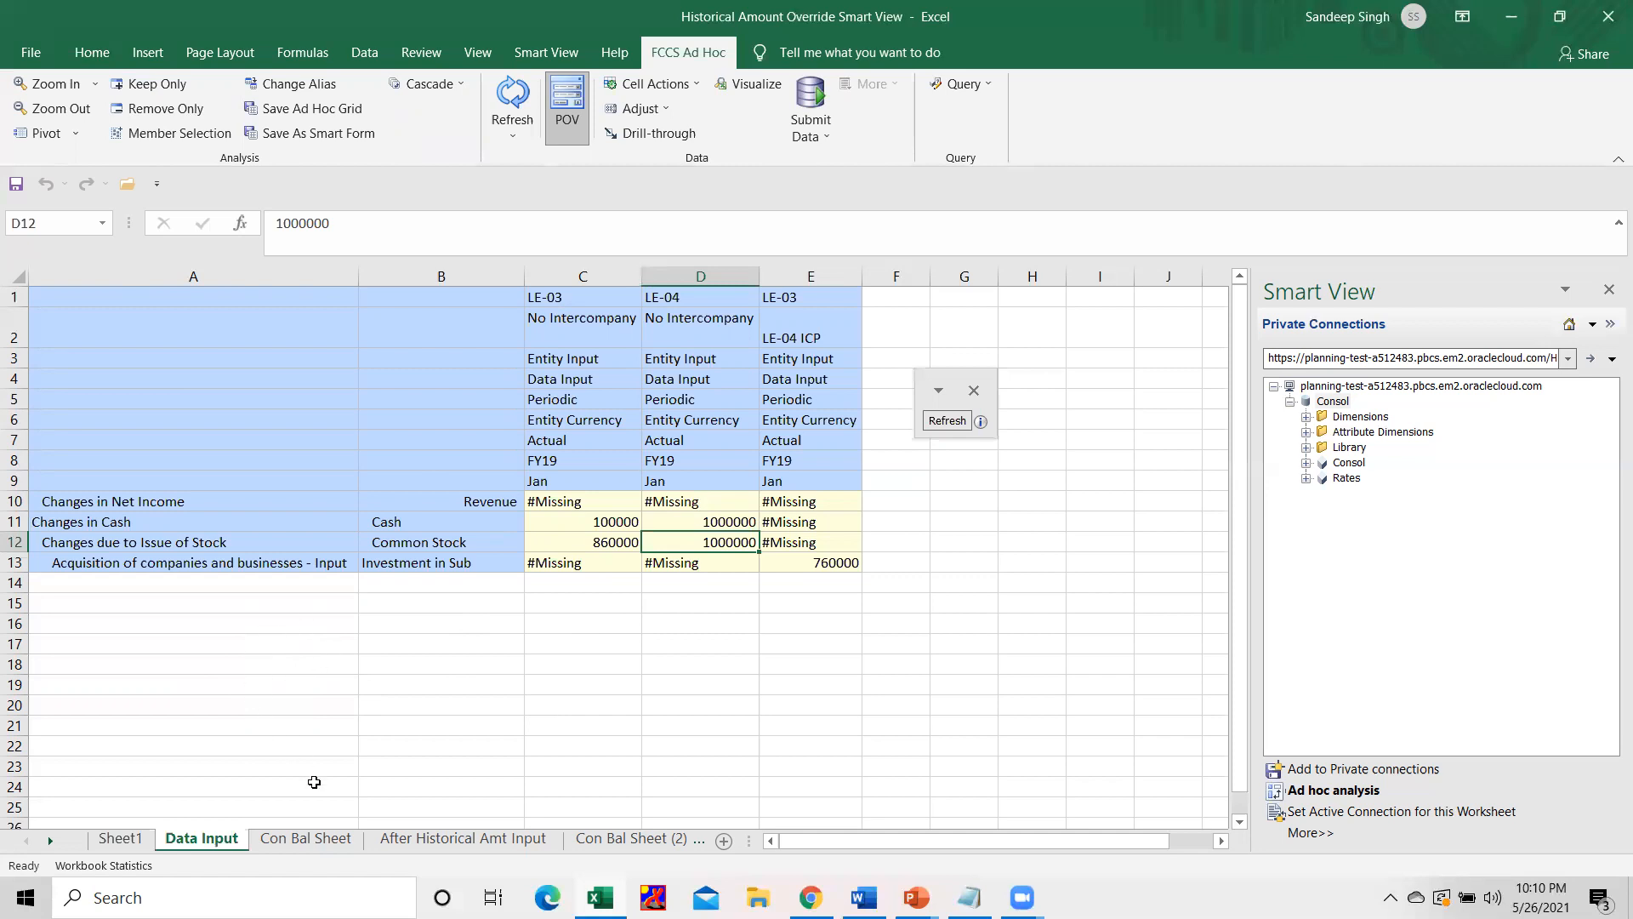
{"action": "left_click", "coordinate": [316, 844]}
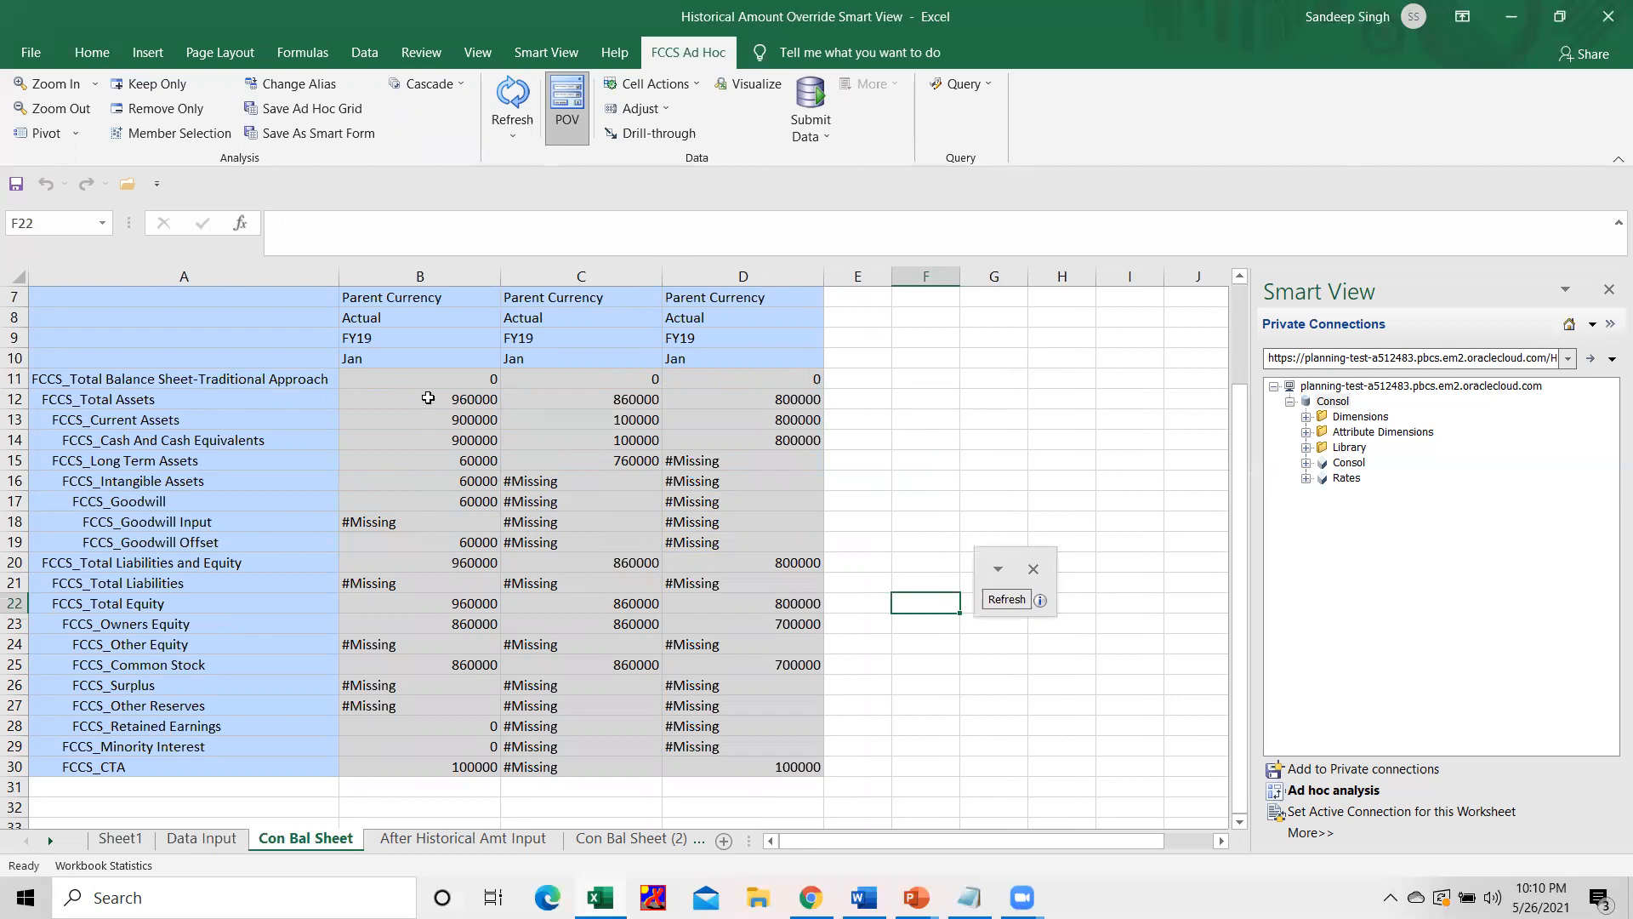
{"action": "left_click", "coordinate": [428, 398]}
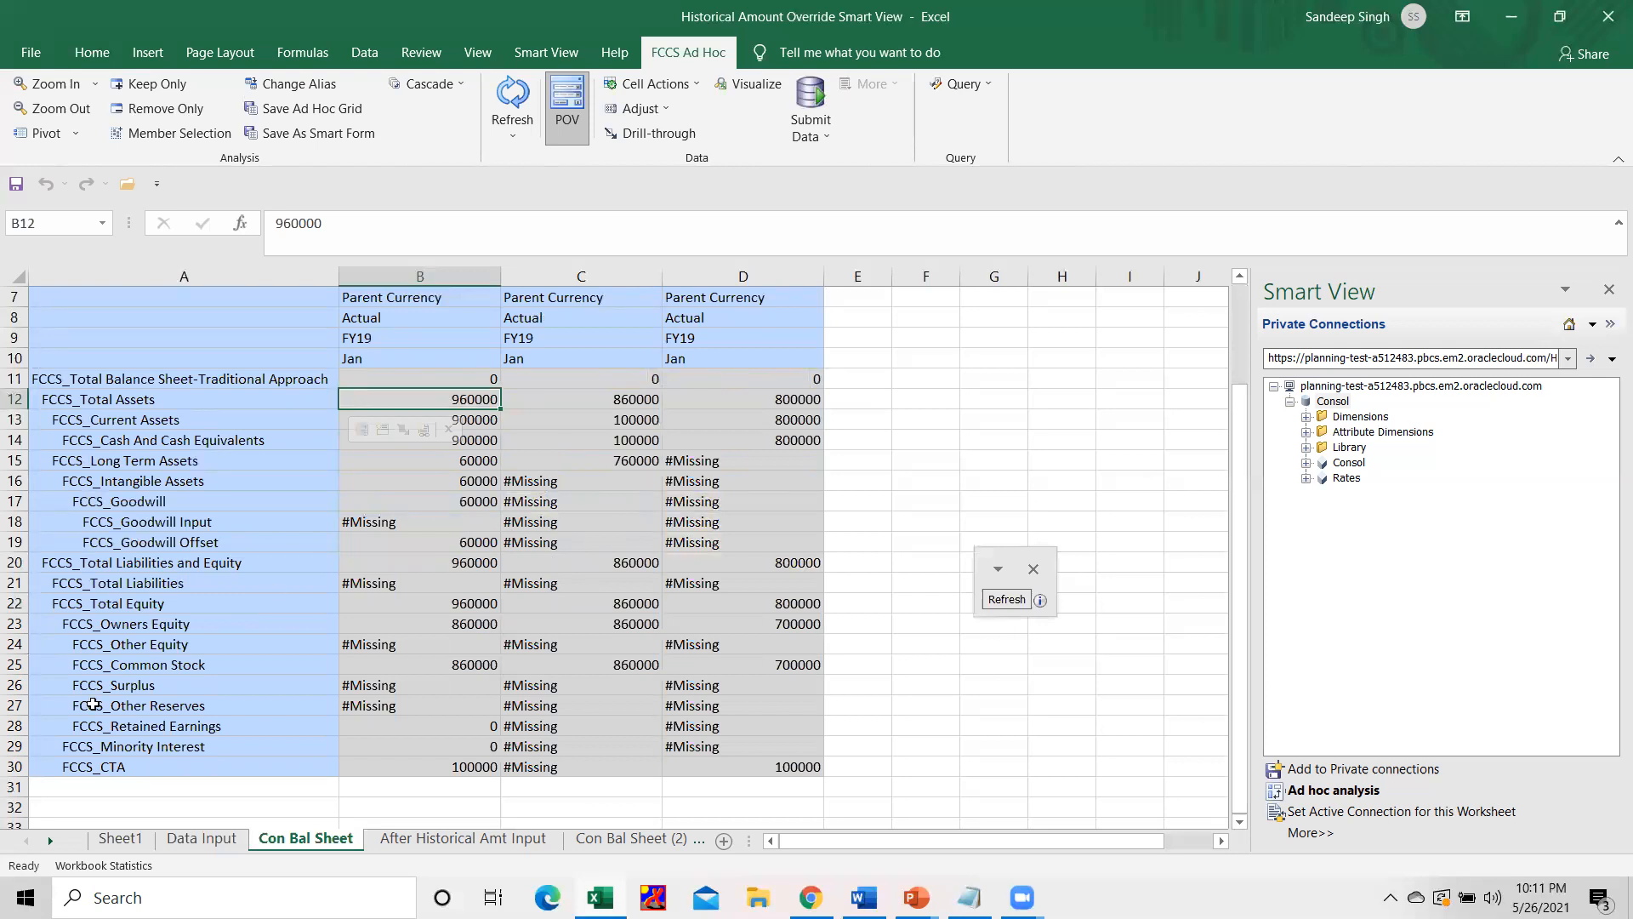
{"action": "left_click", "coordinate": [106, 838]}
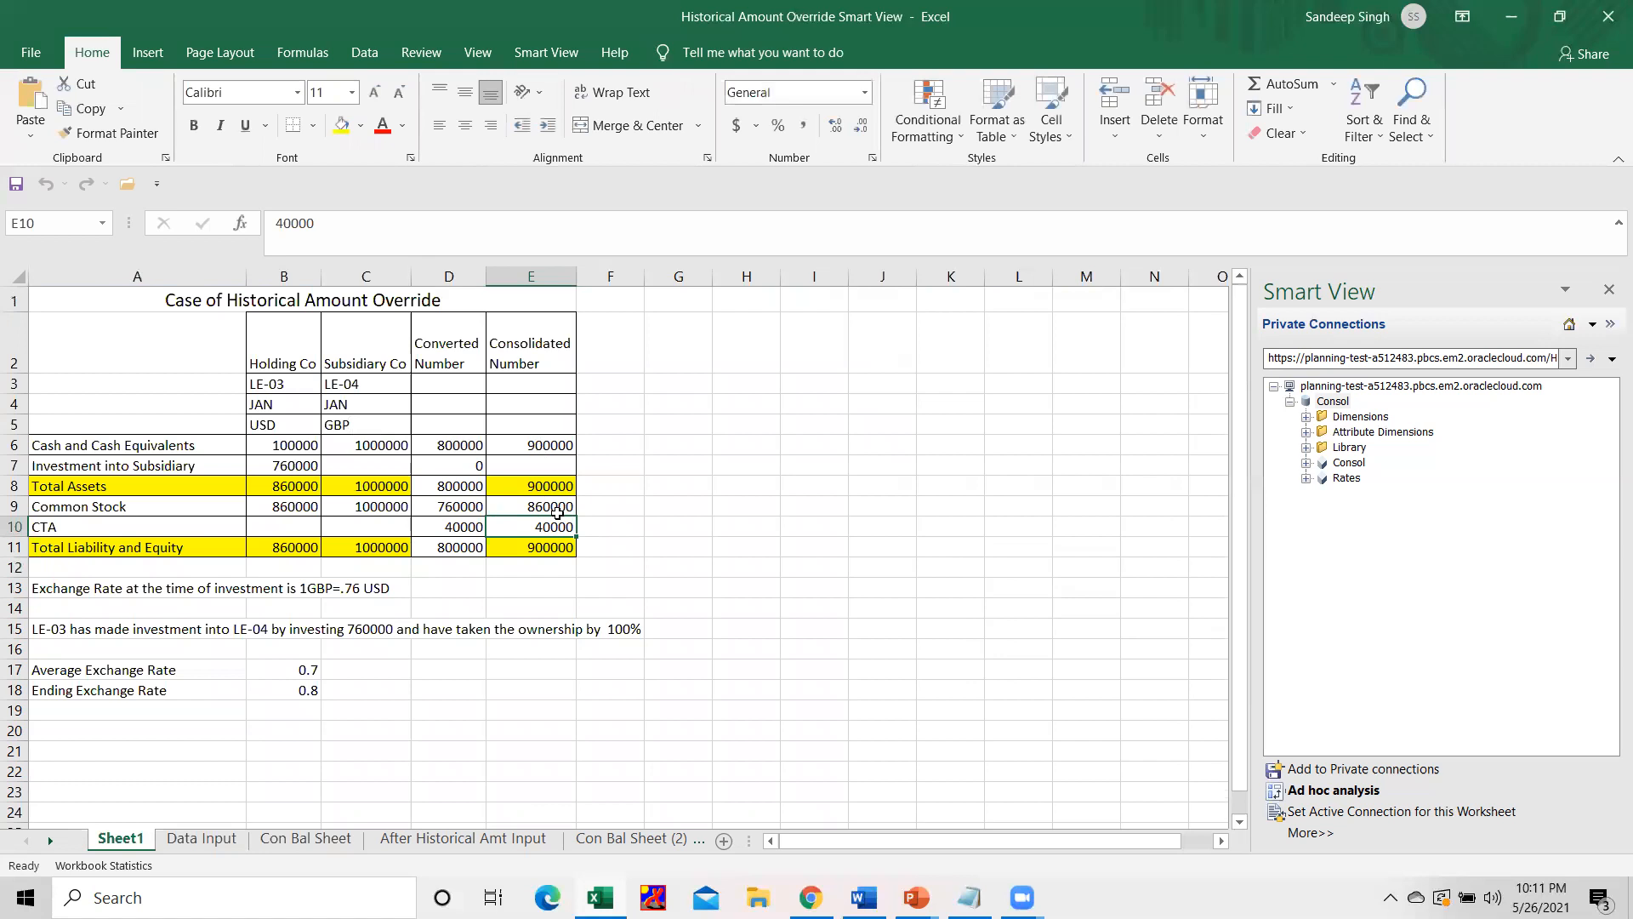
{"action": "left_click", "coordinate": [591, 506]}
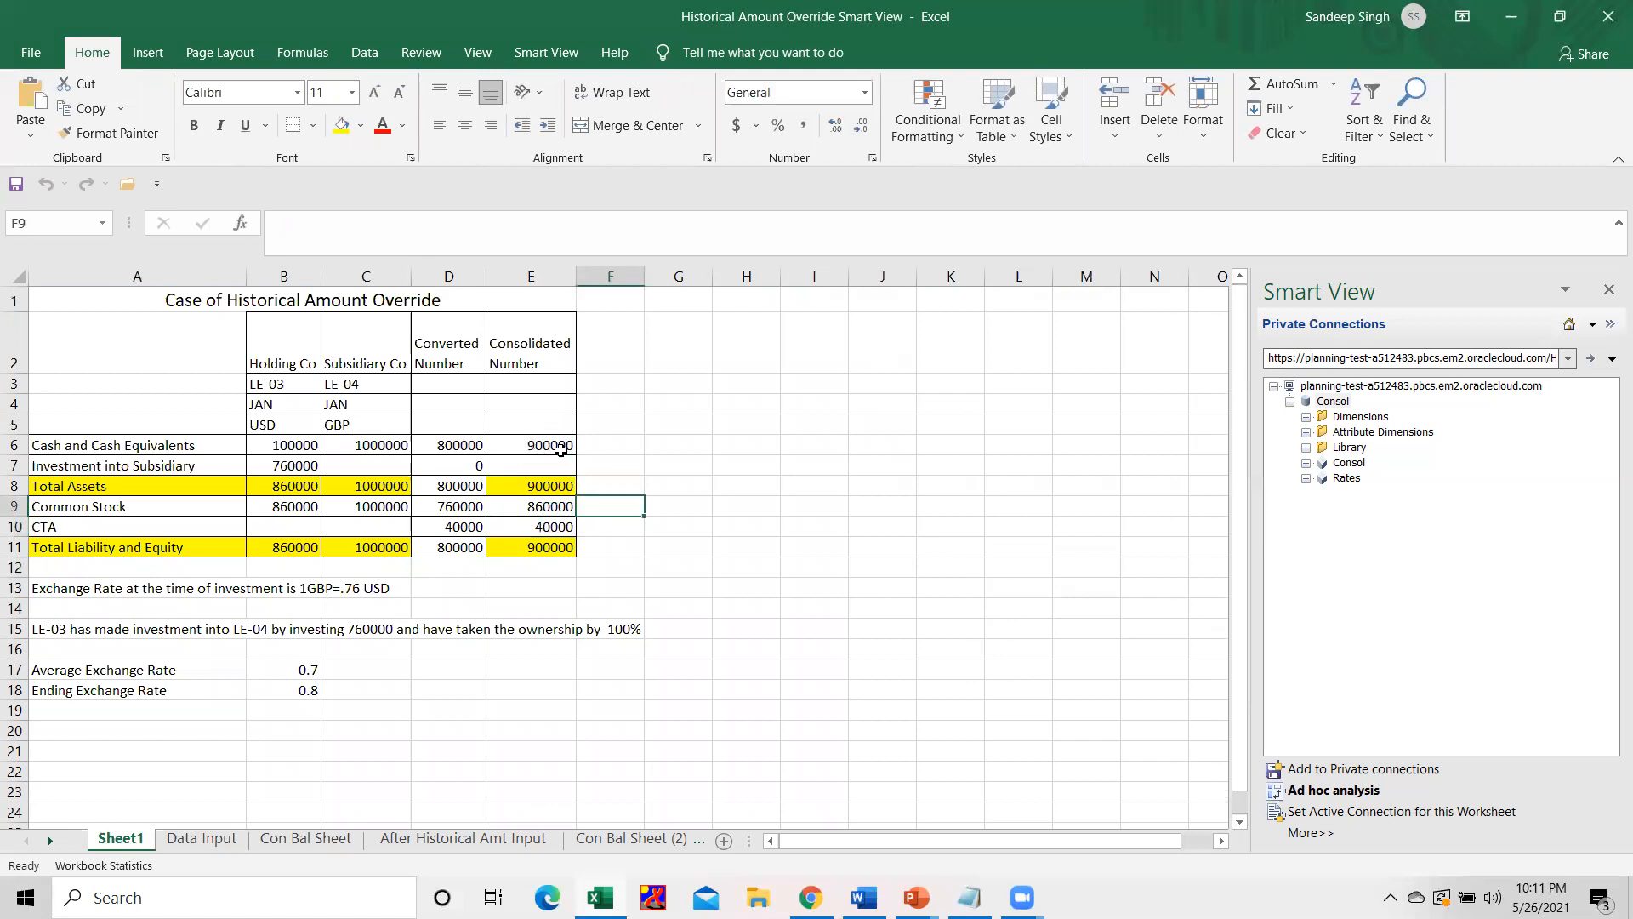
{"action": "left_click", "coordinate": [557, 442]}
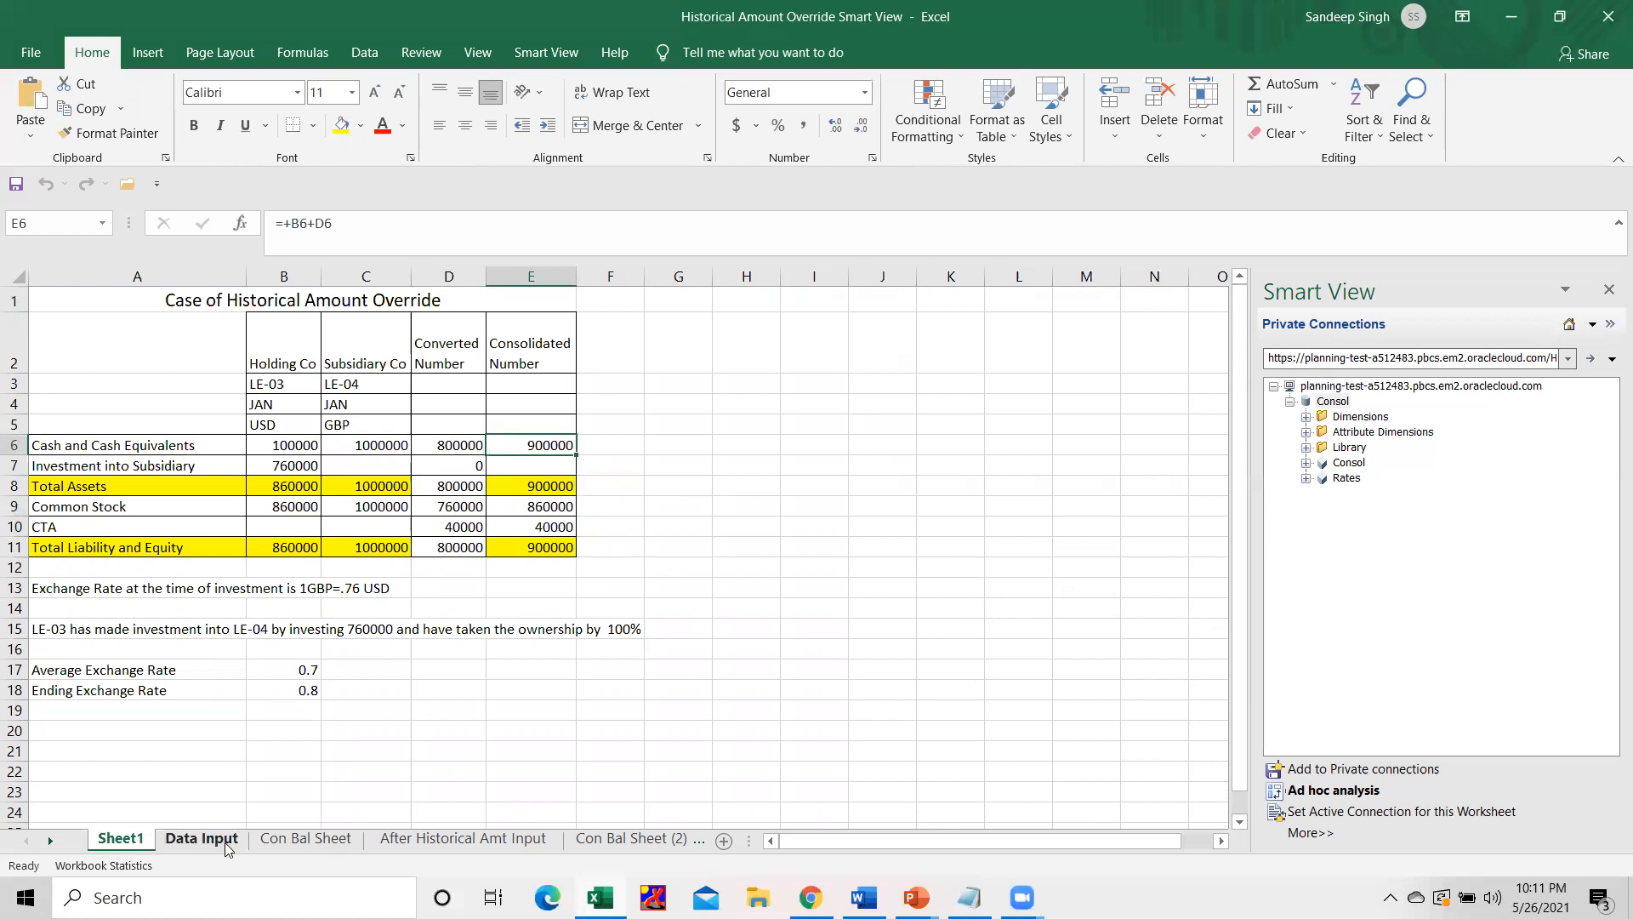
Examine the consolidated total liabilities and equity and the goodwill amount on Con Bal Sheet.
{"action": "left_click", "coordinate": [293, 840]}
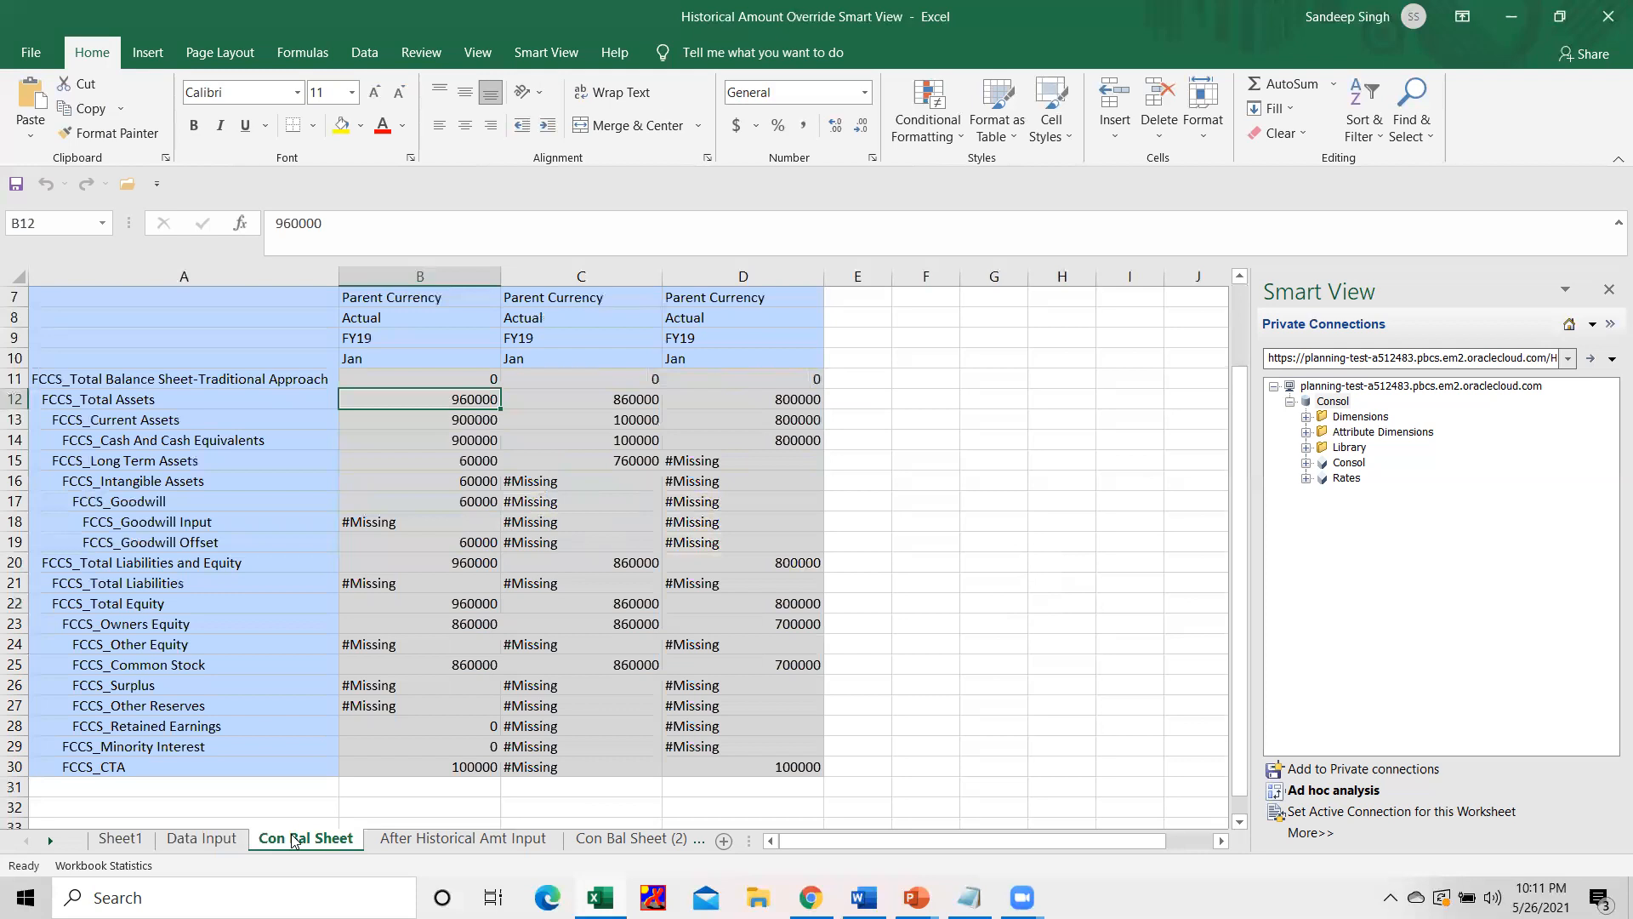
{"action": "left_click", "coordinate": [428, 559]}
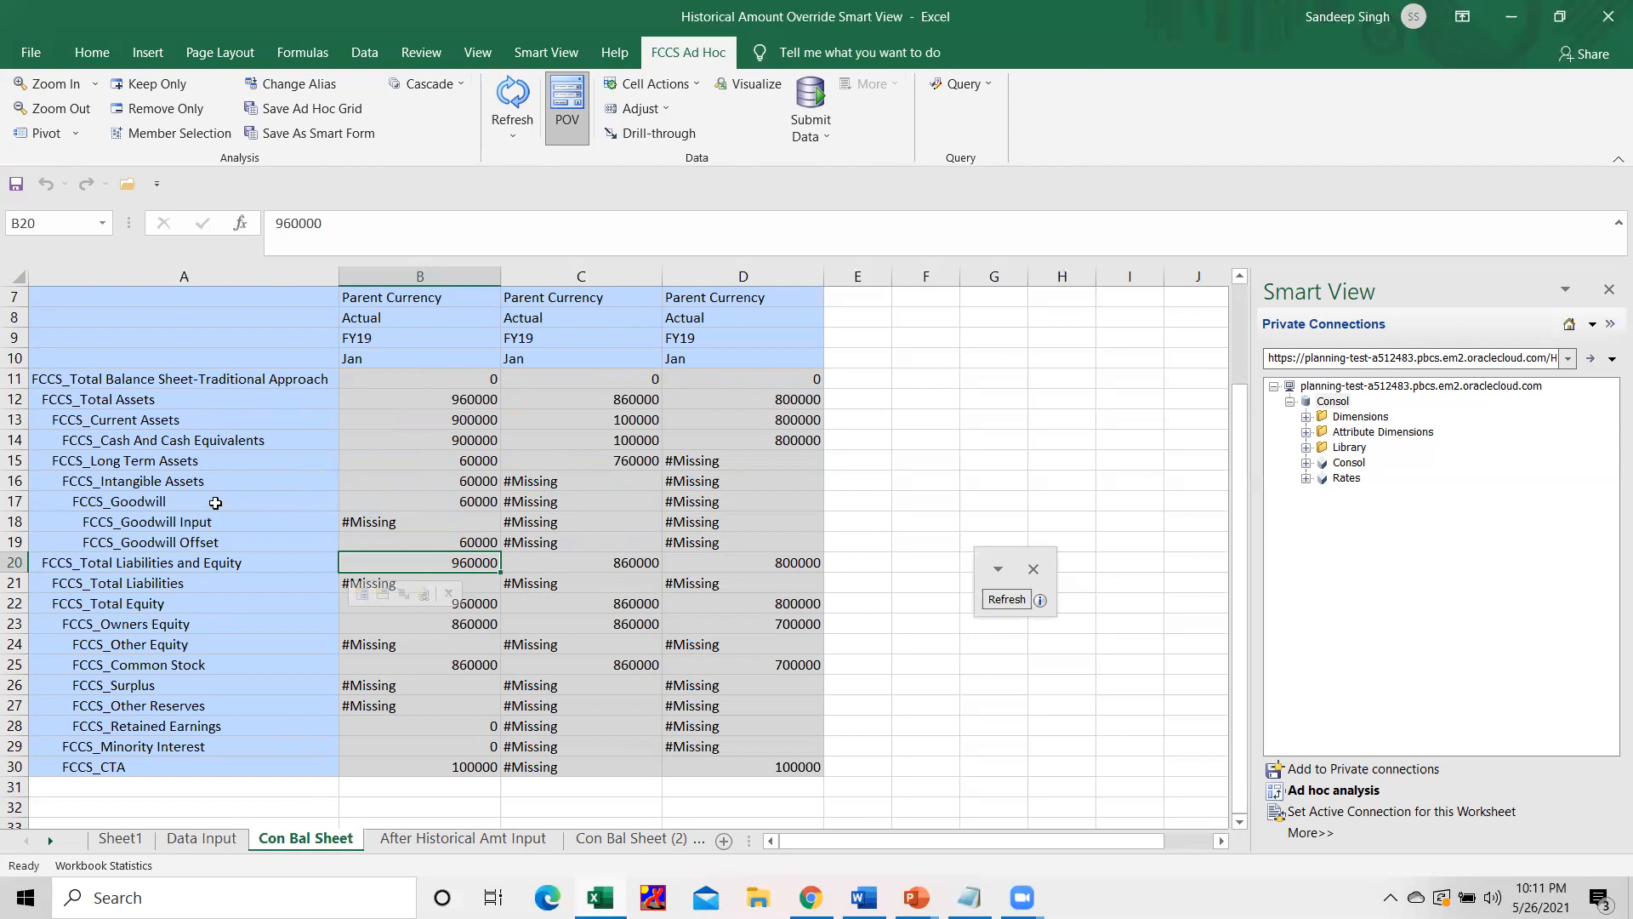
{"action": "left_click", "coordinate": [181, 501]}
{"action": "left_click", "coordinate": [464, 501]}
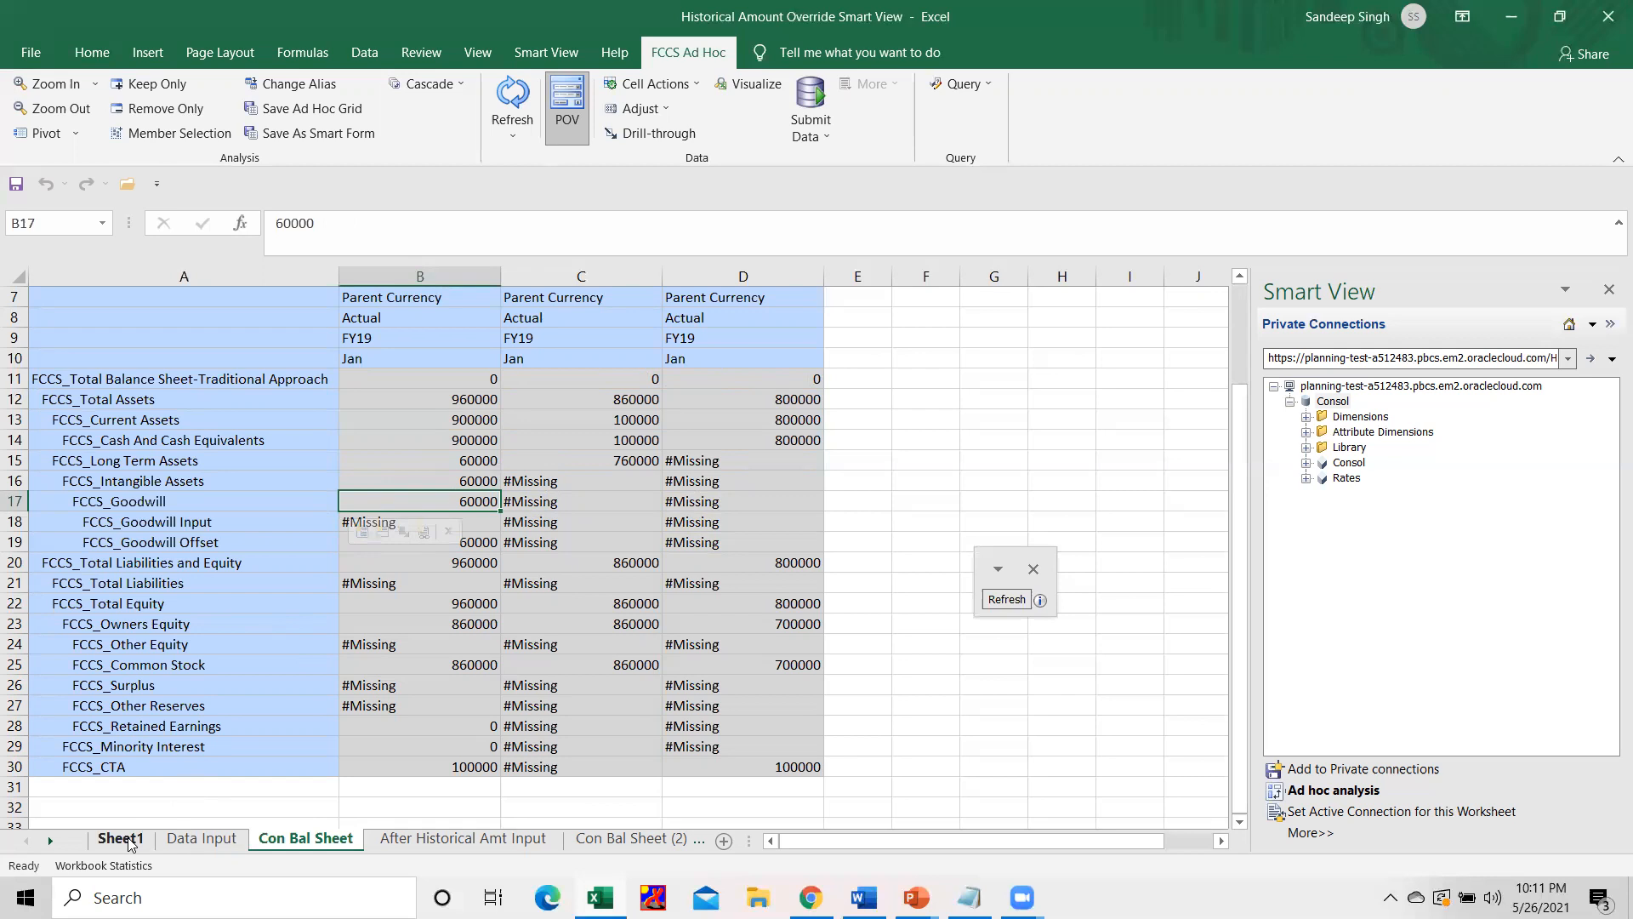
In cell H10 of Sheet1, multiply the subsidiary's common stock by the average exchange rate with the formula +C9*B17.
{"action": "left_click", "coordinate": [120, 838]}
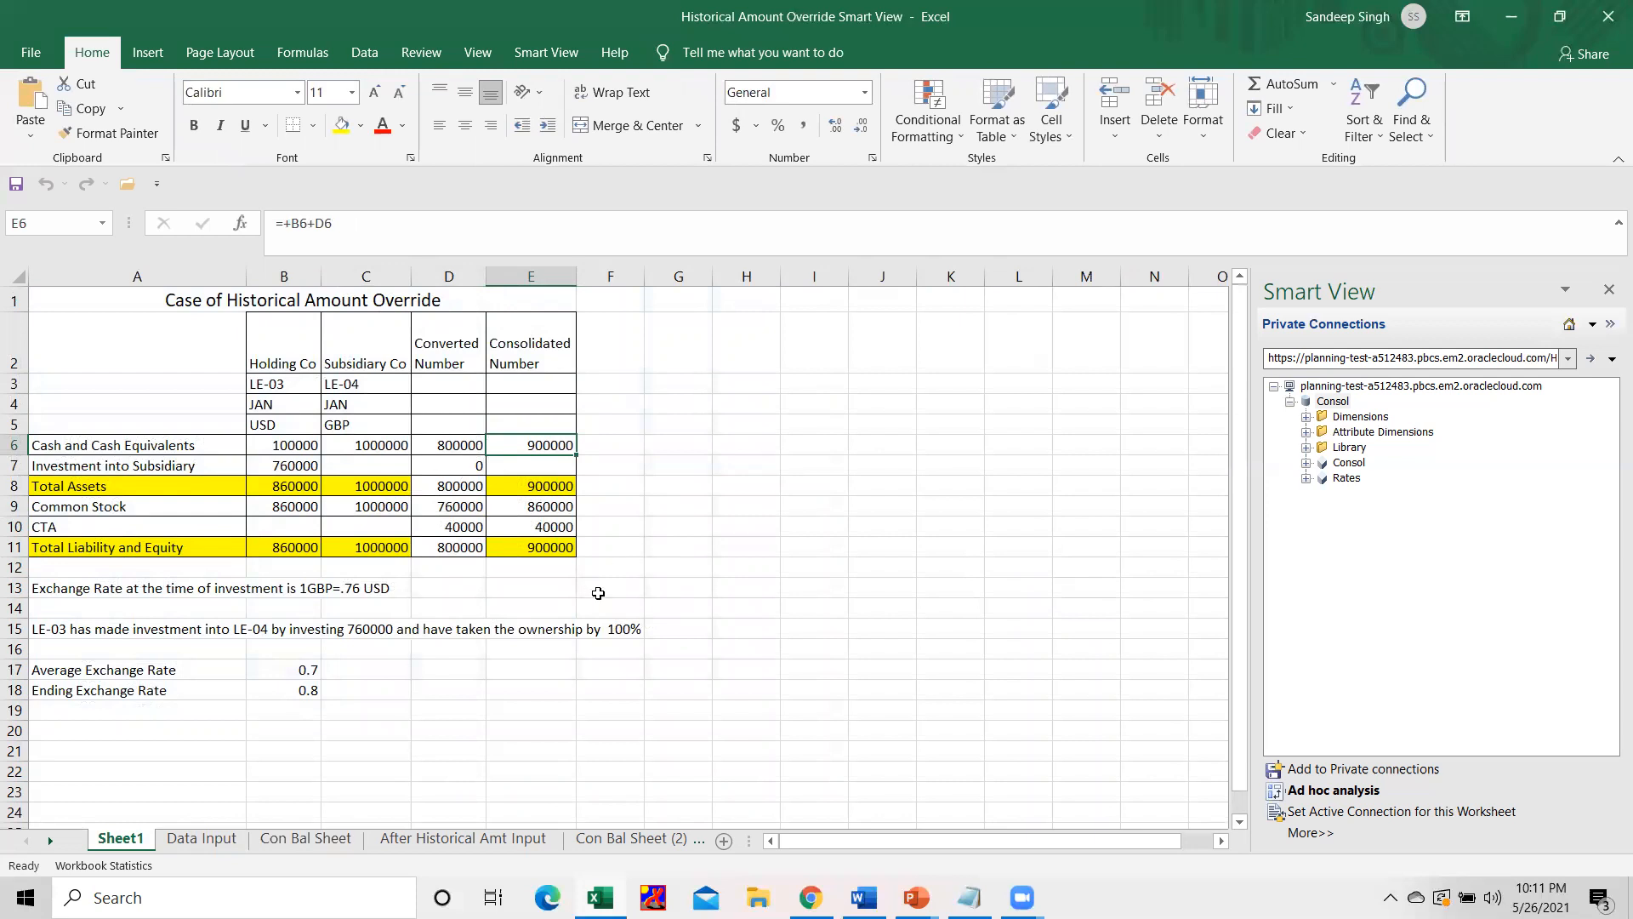
{"action": "left_click", "coordinate": [727, 518]}
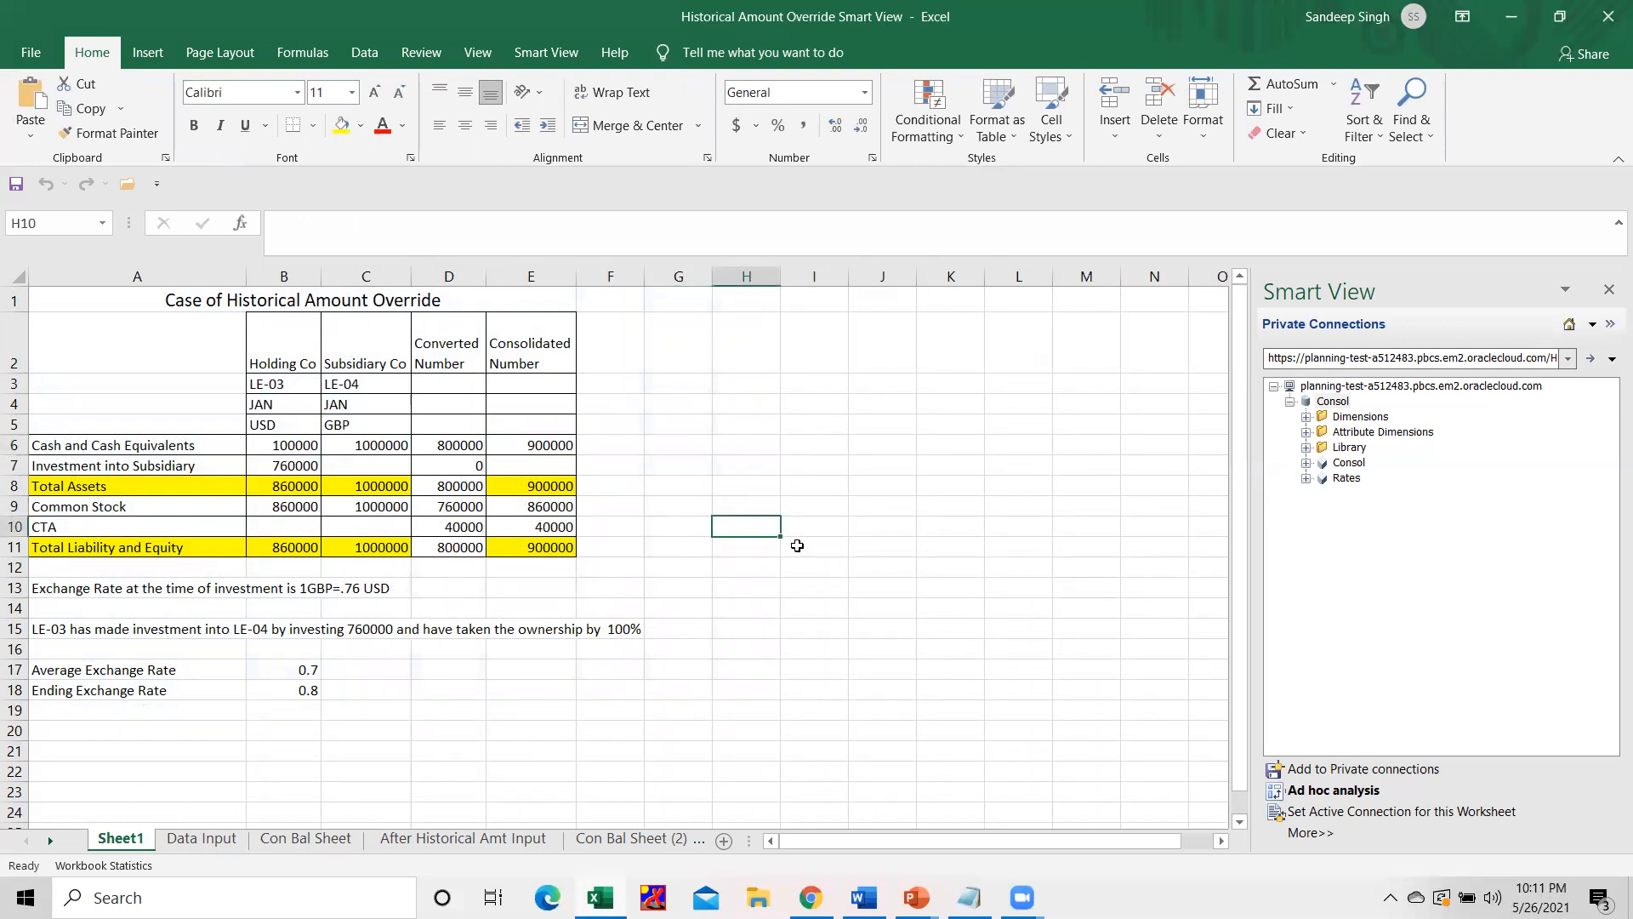
{"action": "type", "text": "+"}
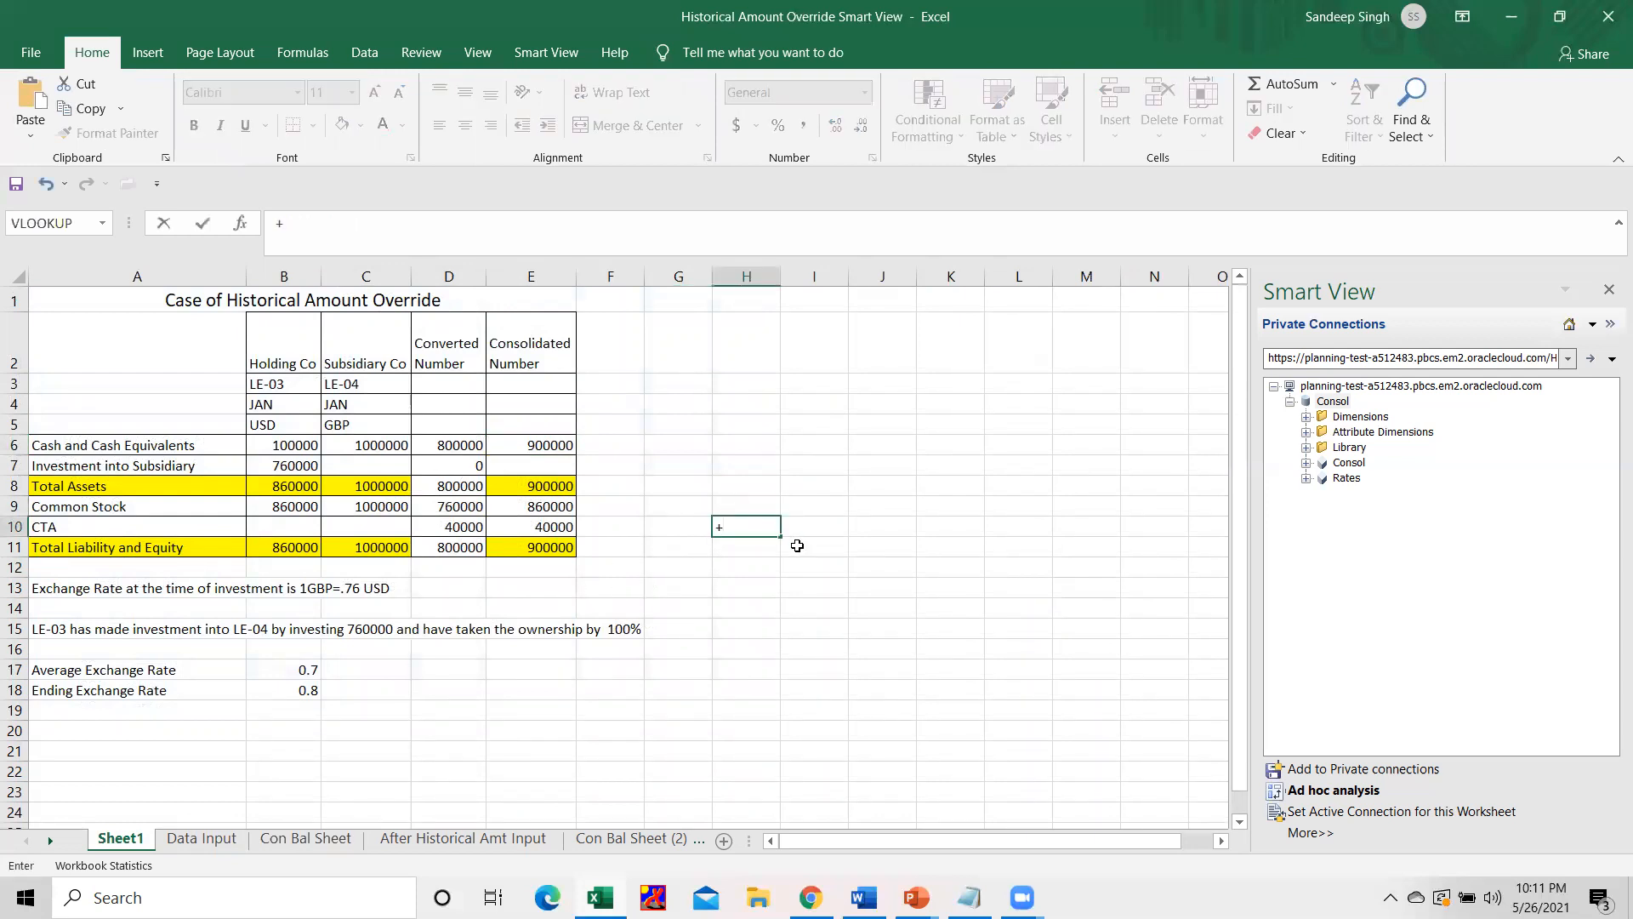
{"action": "left_click", "coordinate": [392, 504]}
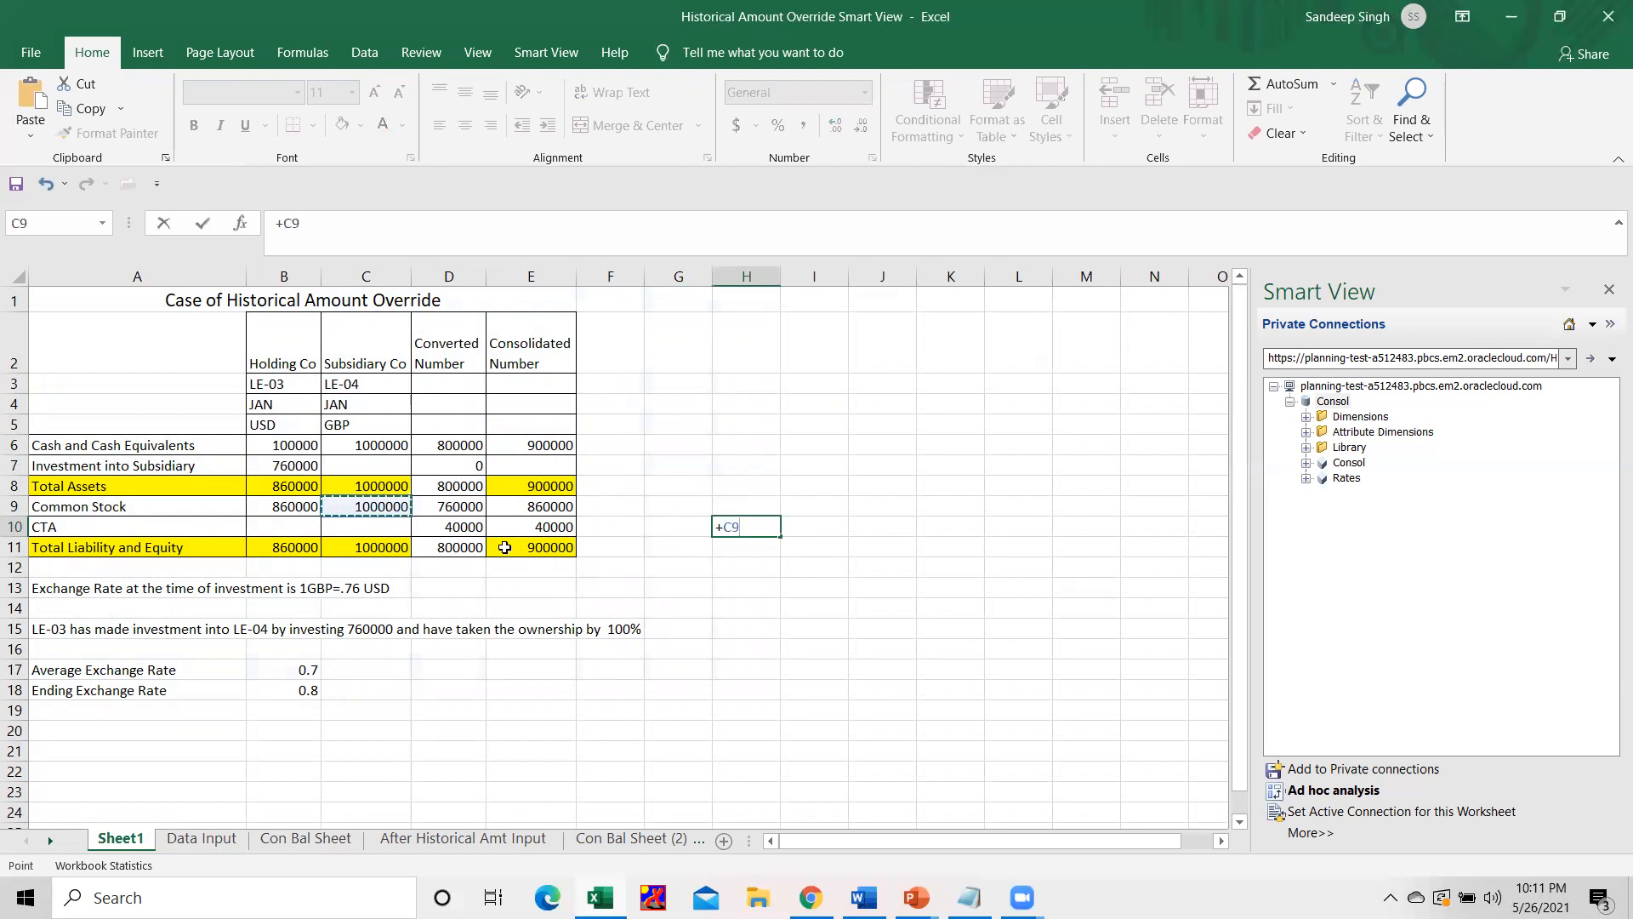
{"action": "type", "text": "*"}
{"action": "left_click", "coordinate": [302, 666]}
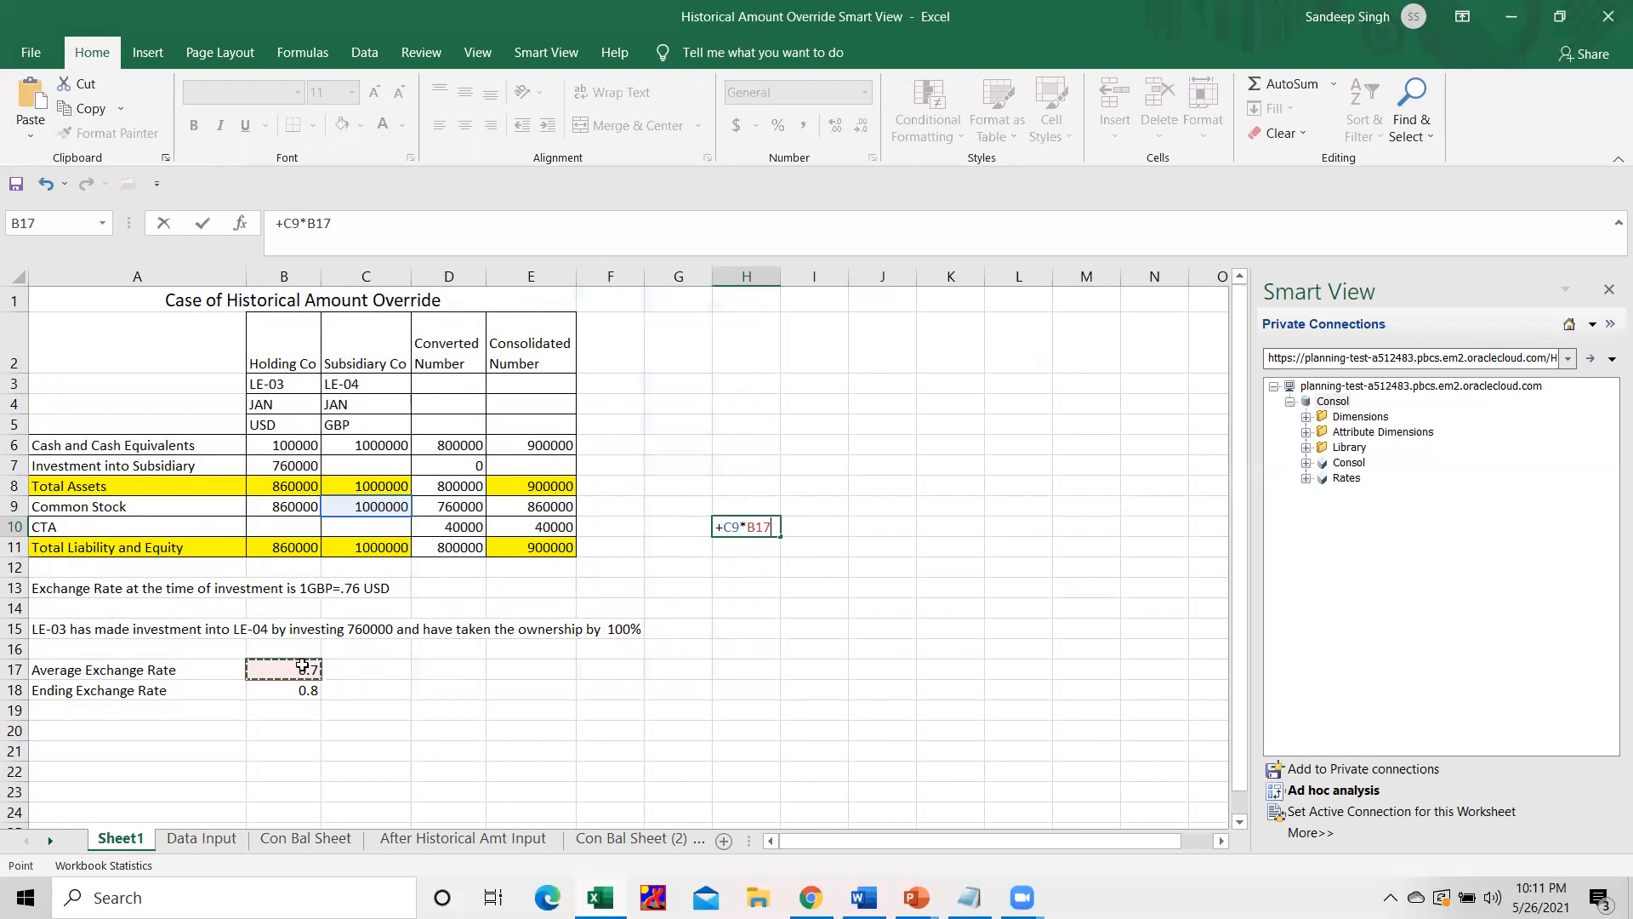
{"action": "key", "text": "Return"}
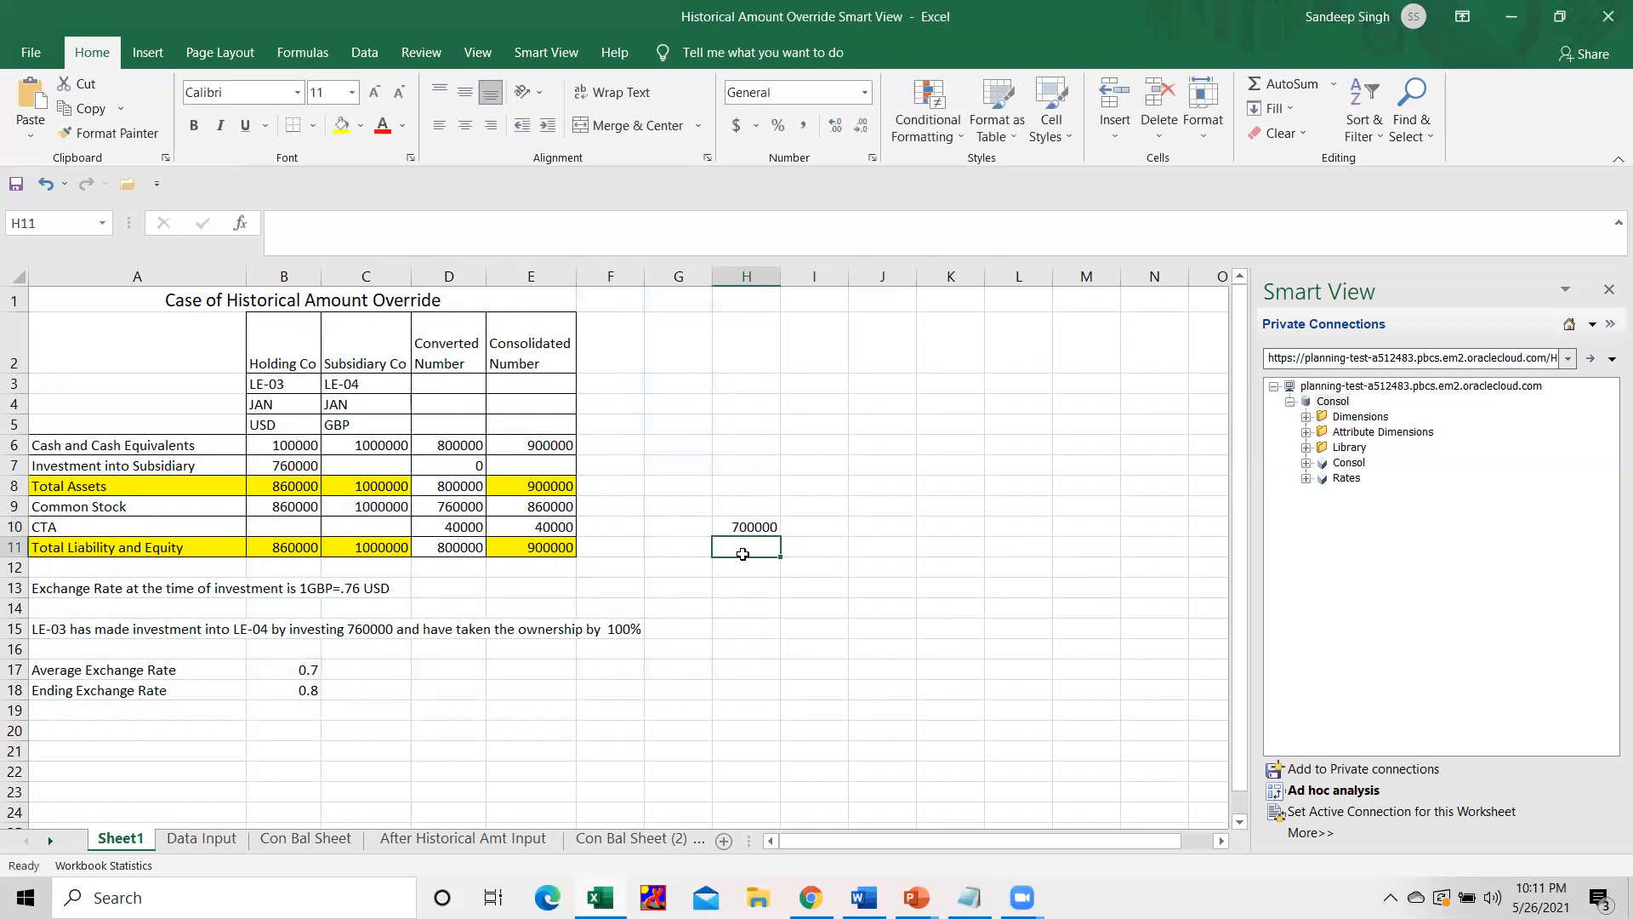
Link cell H9 to the holding company's investment into subsidiary amount in B7.
{"action": "left_click", "coordinate": [745, 504]}
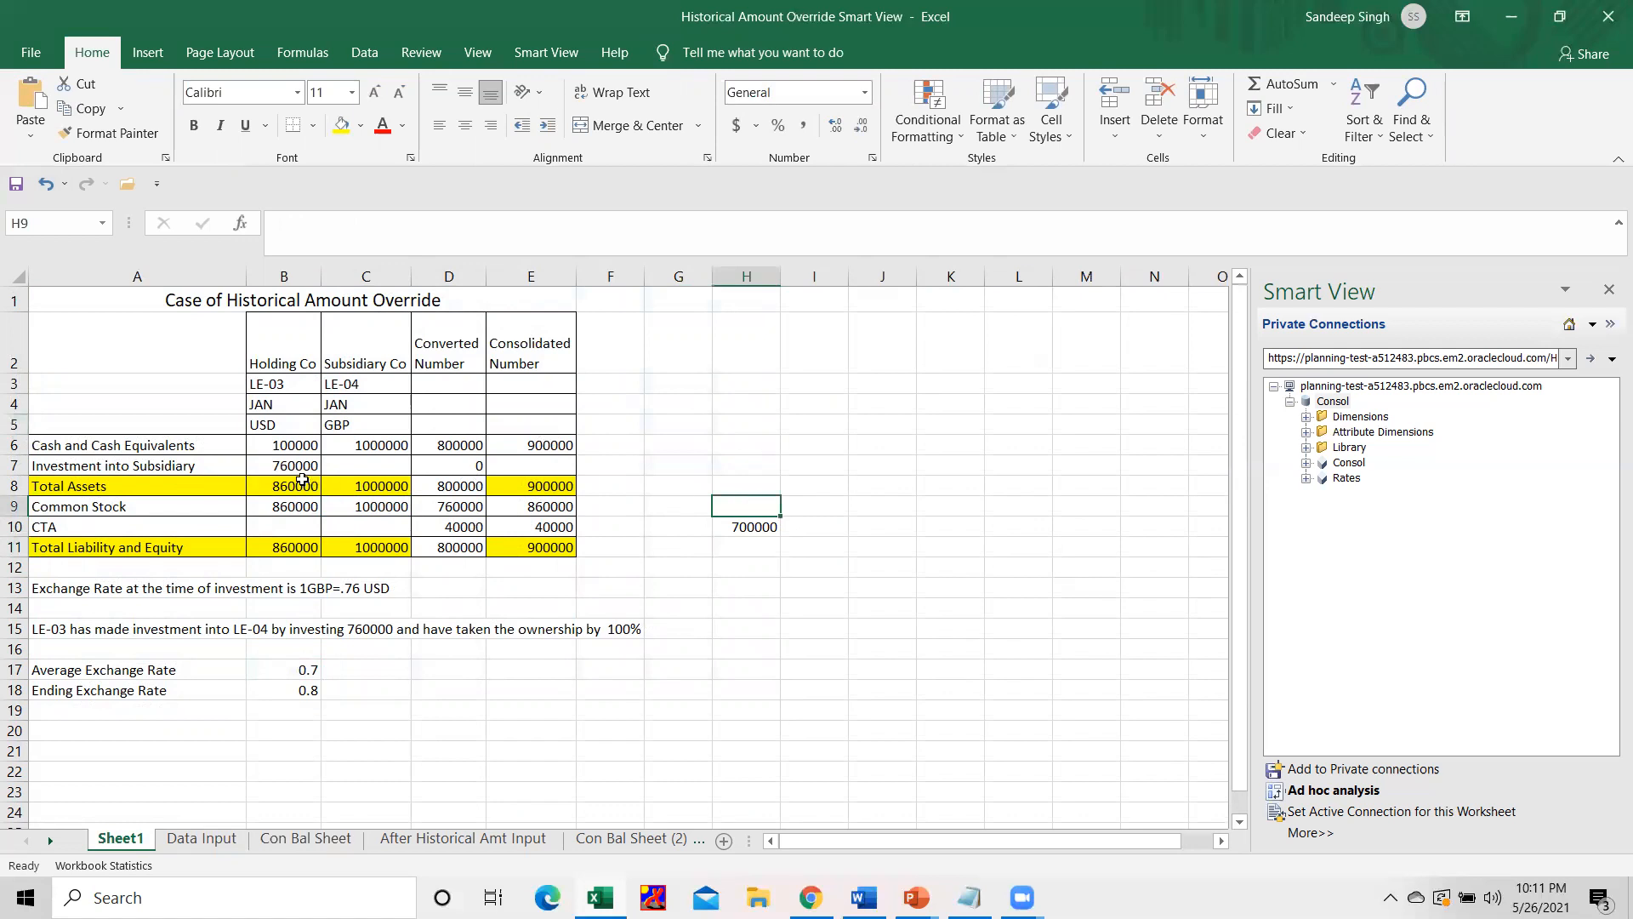
{"action": "left_click", "coordinate": [324, 465]}
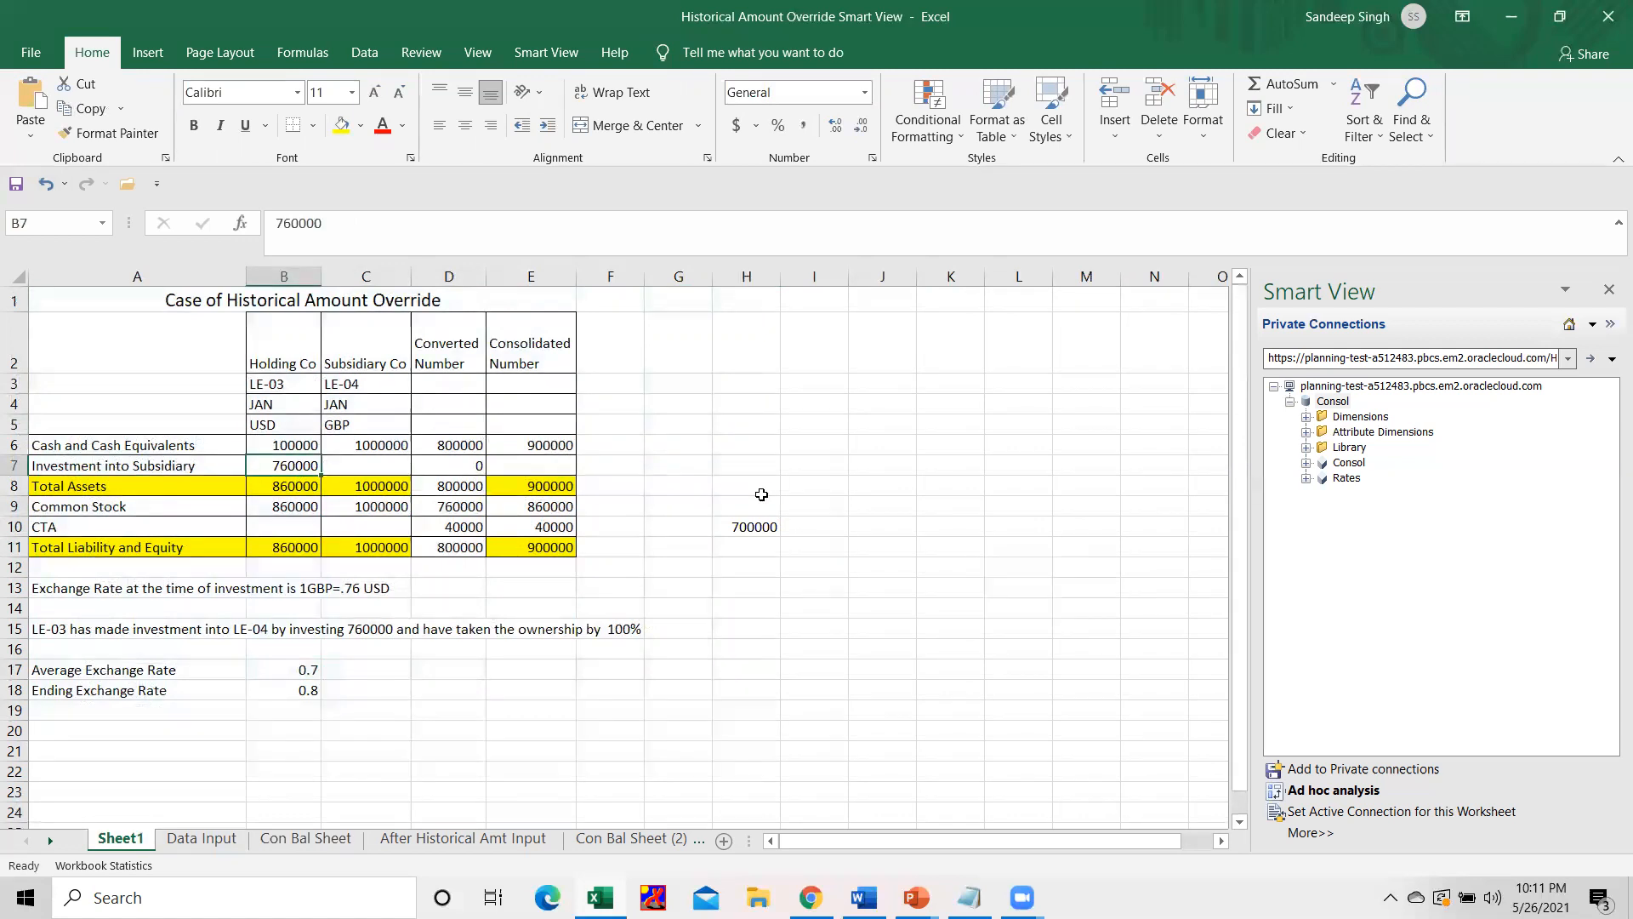
{"action": "left_click", "coordinate": [762, 495]}
{"action": "key", "text": "Down"}
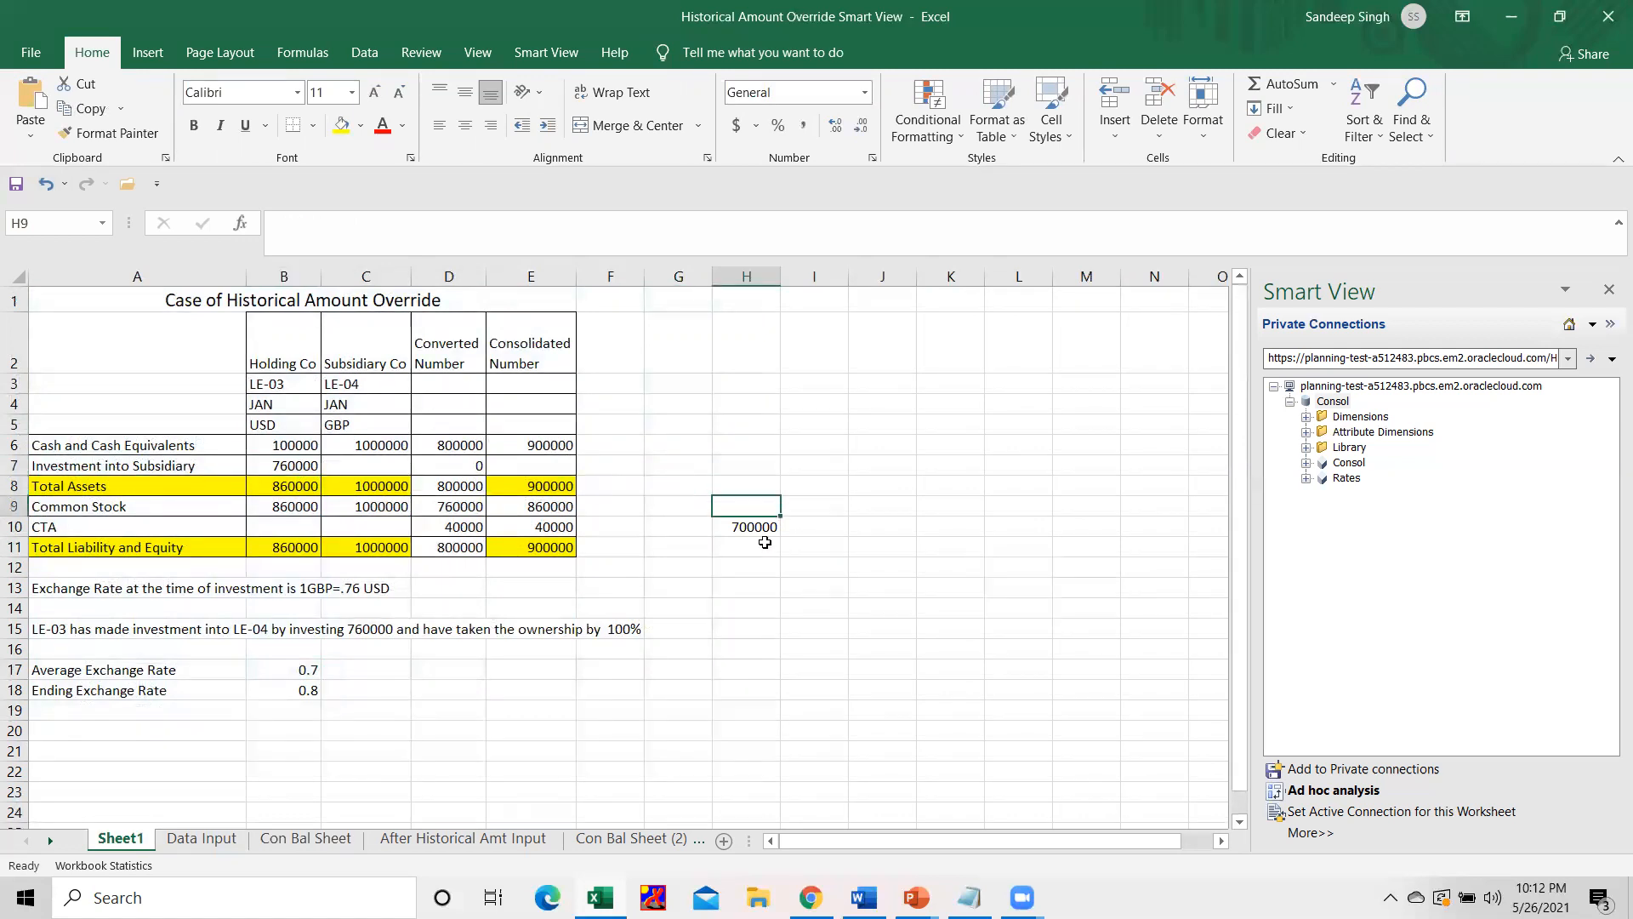
{"action": "type", "text": "="}
{"action": "left_click", "coordinate": [316, 465]}
{"action": "key", "text": "Return"}
Calculate the difference between the investment and the translated common stock in cell H11 with the formula +H9-H10.
{"action": "key", "text": "Down"}
{"action": "type", "text": "+"}
{"action": "key", "text": "Up"}
{"action": "key", "text": "Up"}
{"action": "type", "text": "-"}
{"action": "key", "text": "Up"}
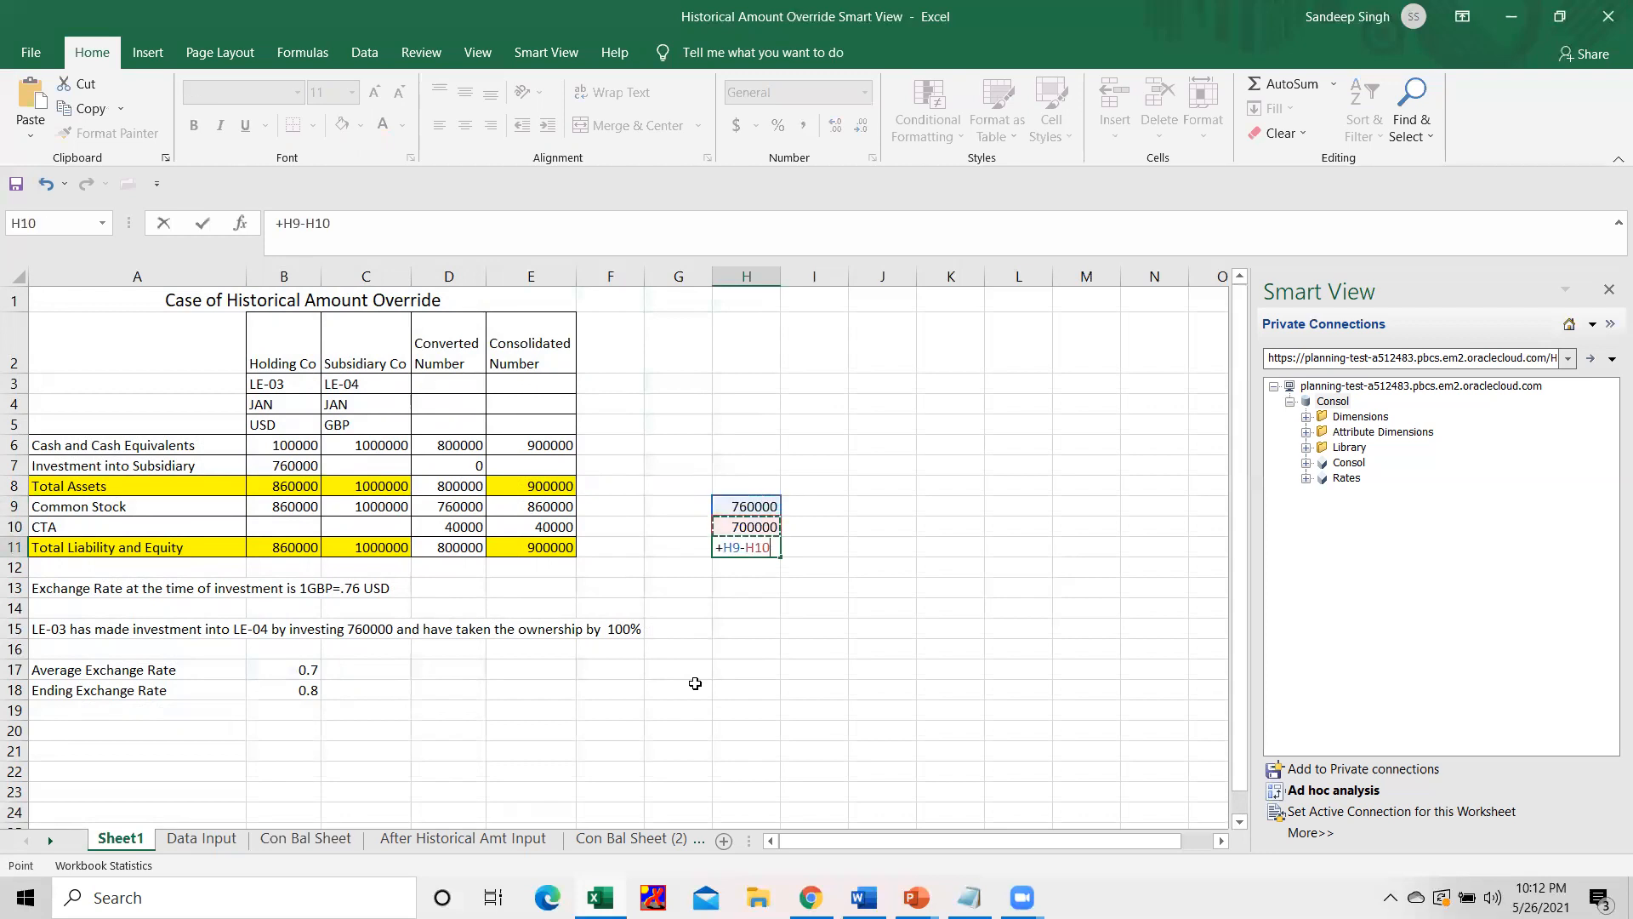
{"action": "key", "text": "Return"}
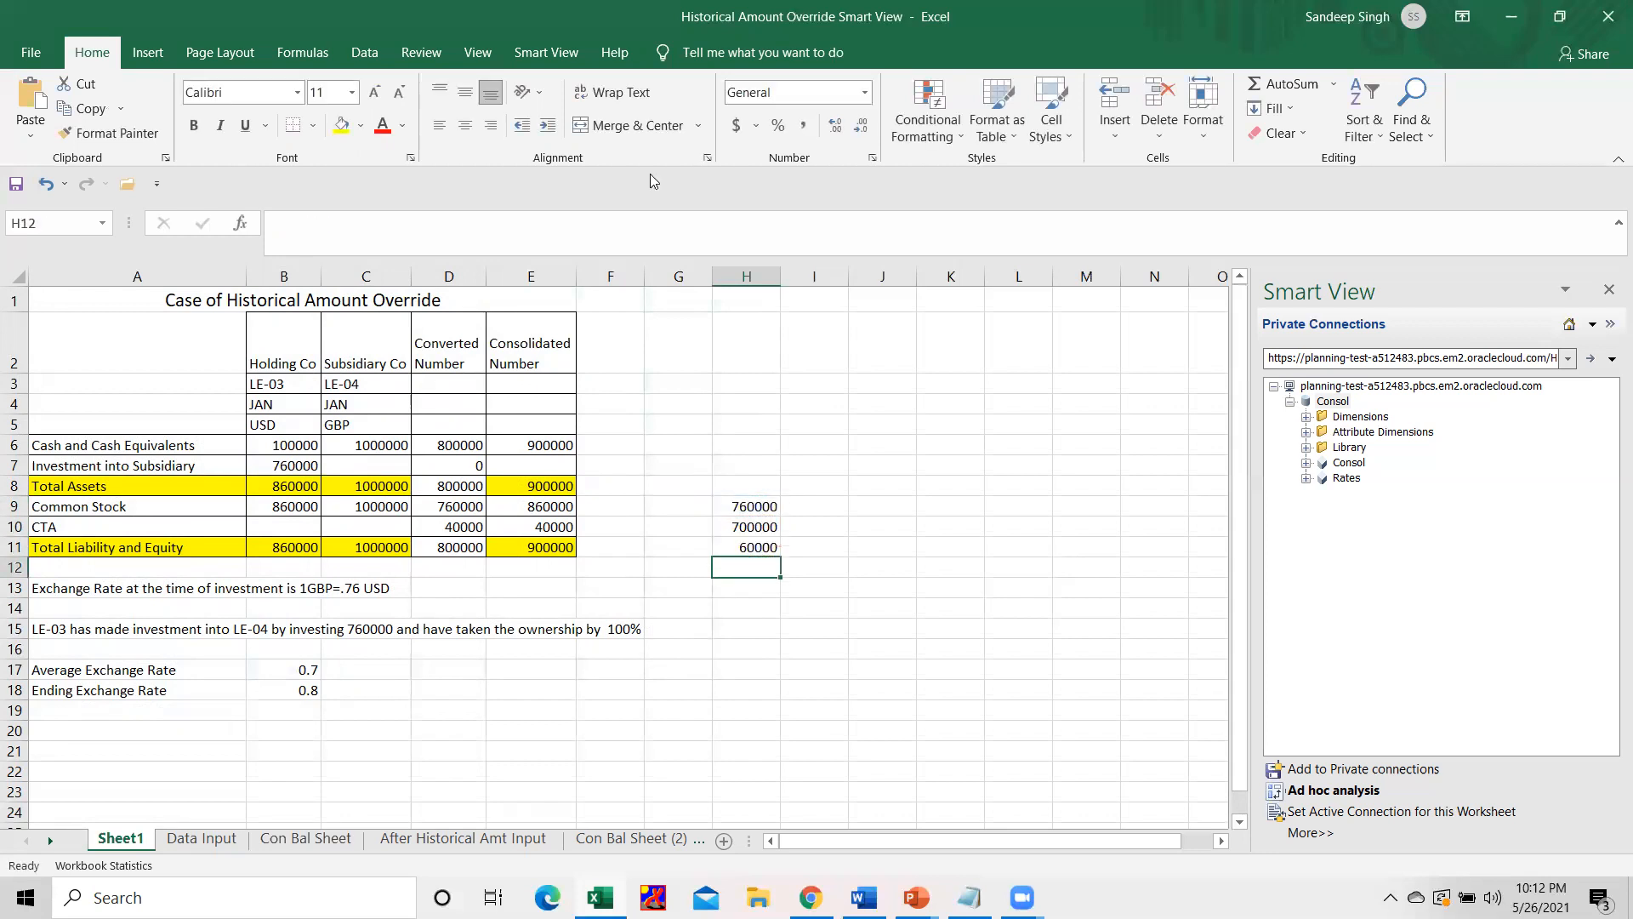
Examine the consolidated intangible assets and CTA amounts for CE-02 on Con Bal Sheet.
{"action": "key", "text": "Up"}
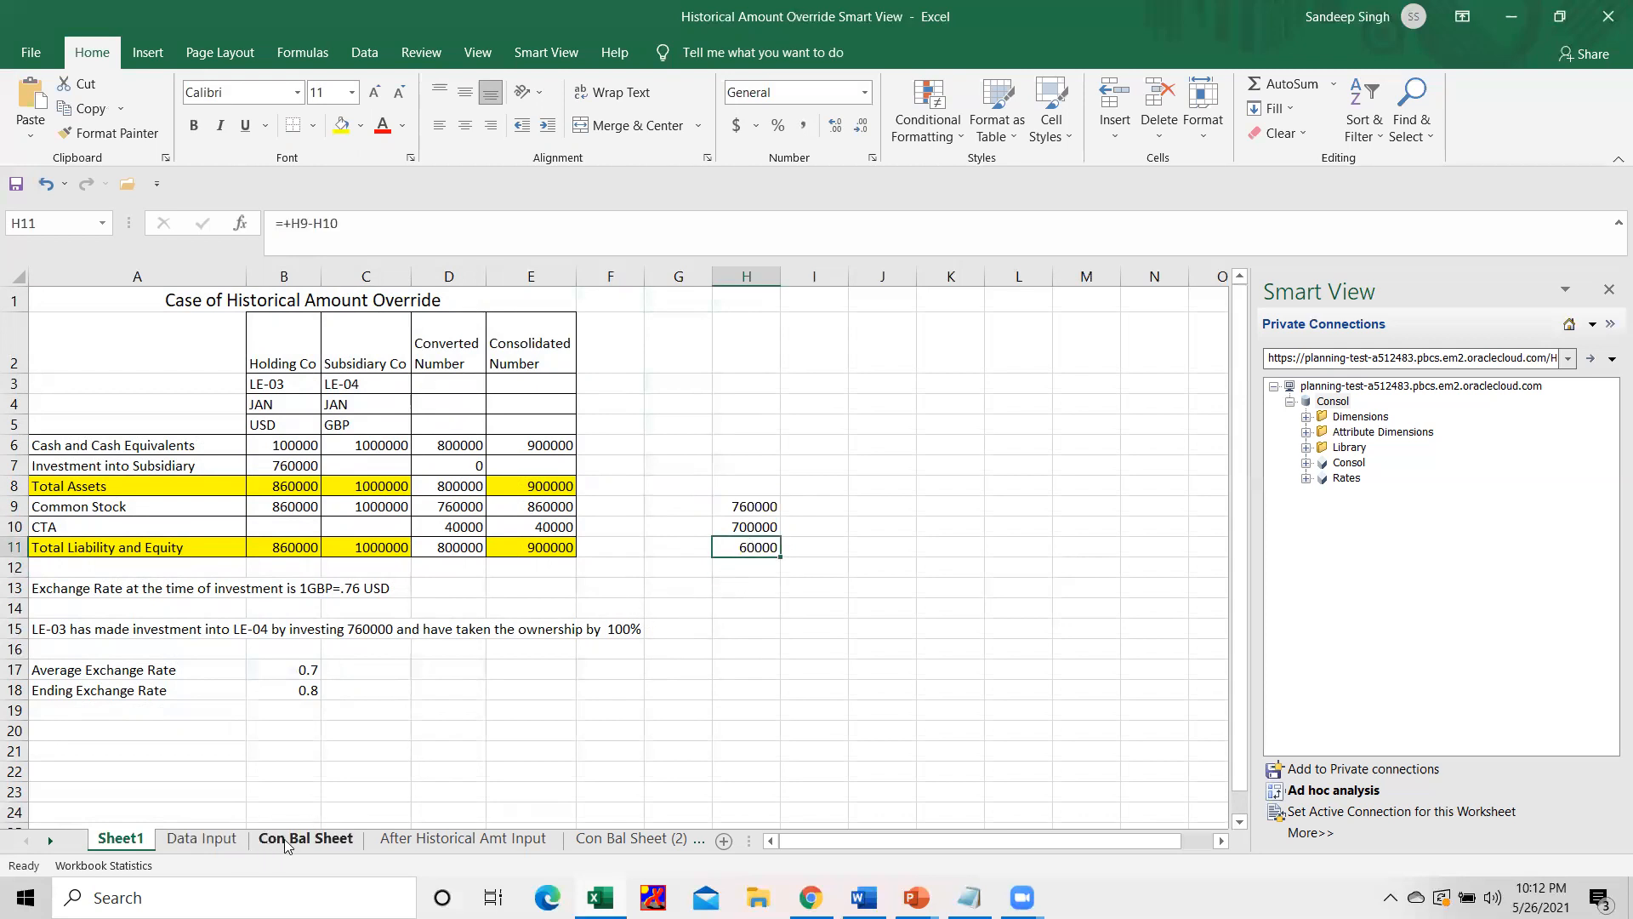
{"action": "left_click", "coordinate": [305, 838]}
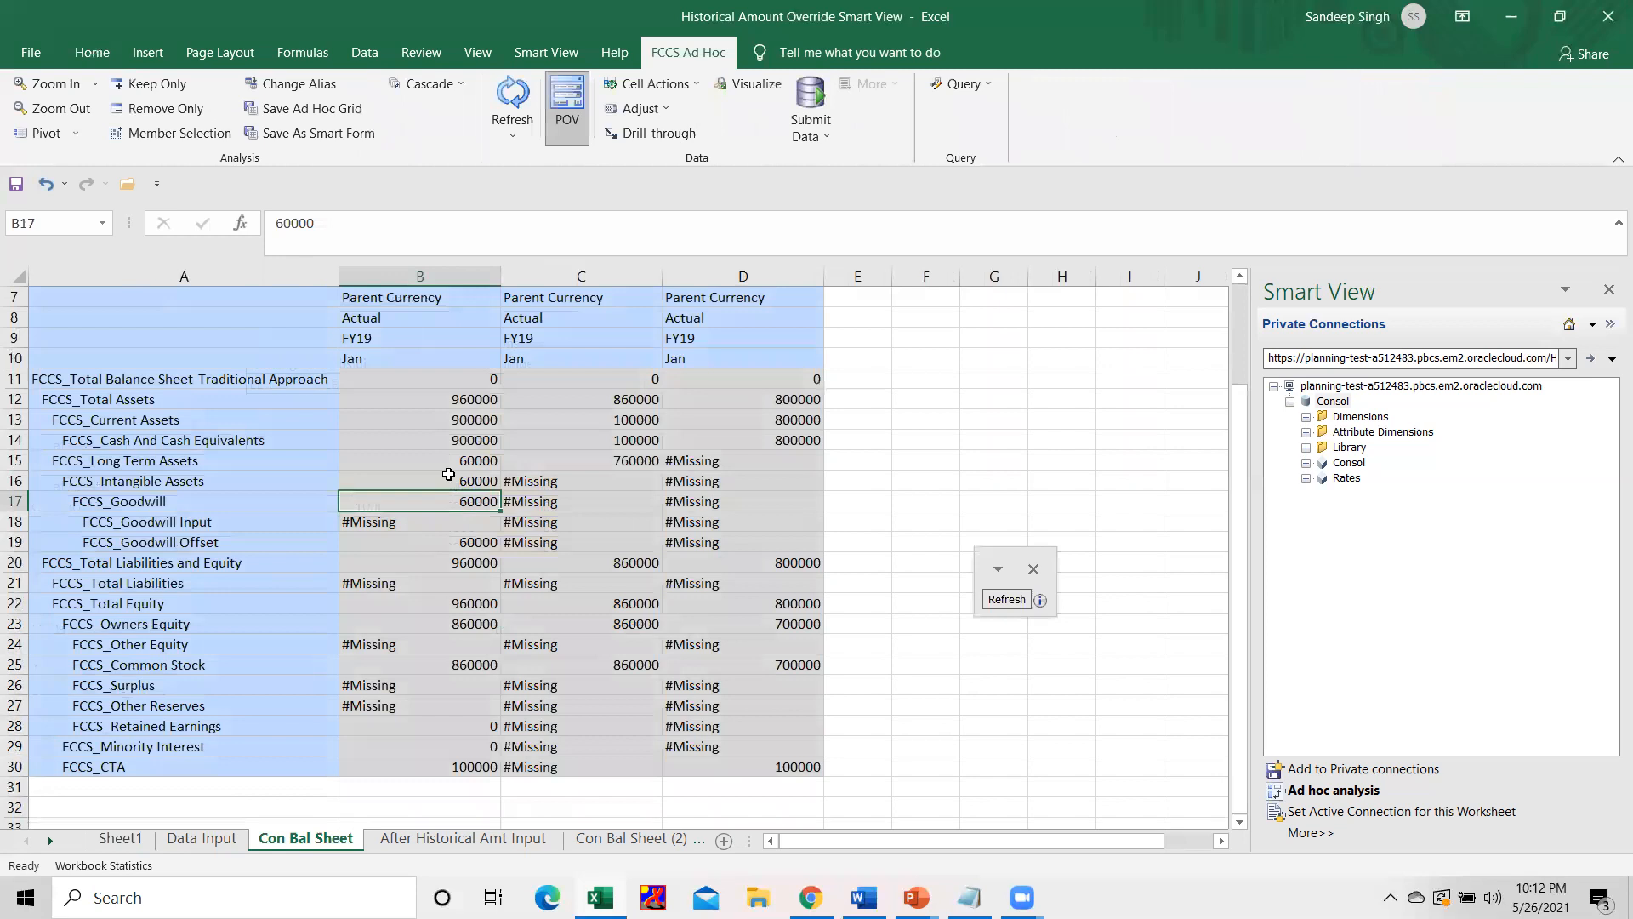
{"action": "left_click", "coordinate": [448, 474]}
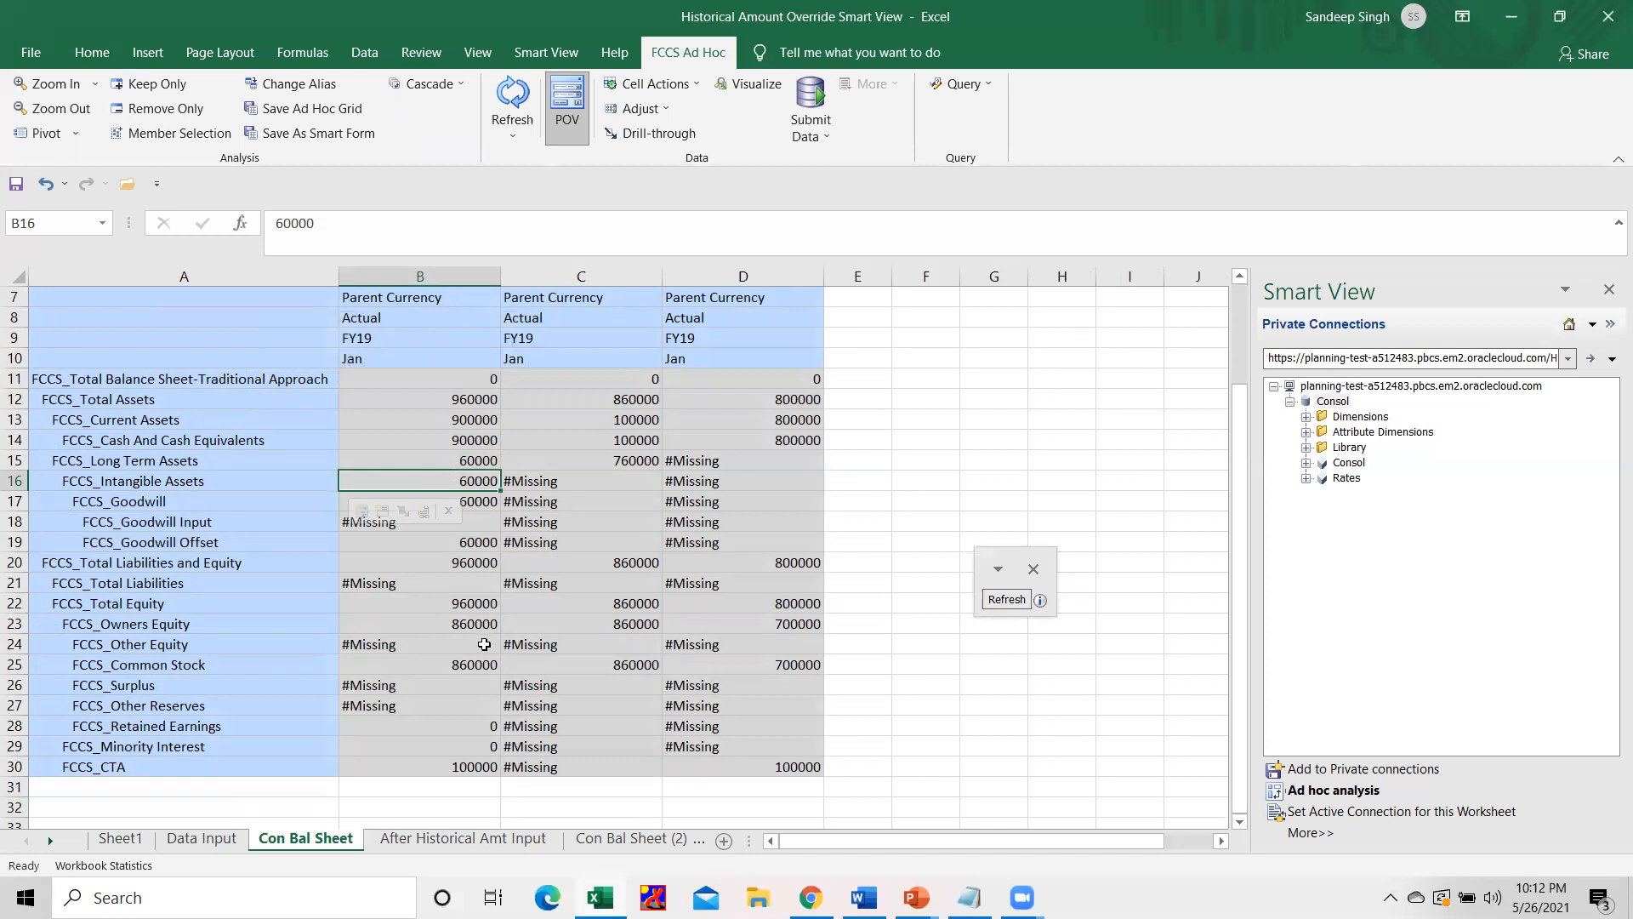
{"action": "left_click", "coordinate": [467, 766]}
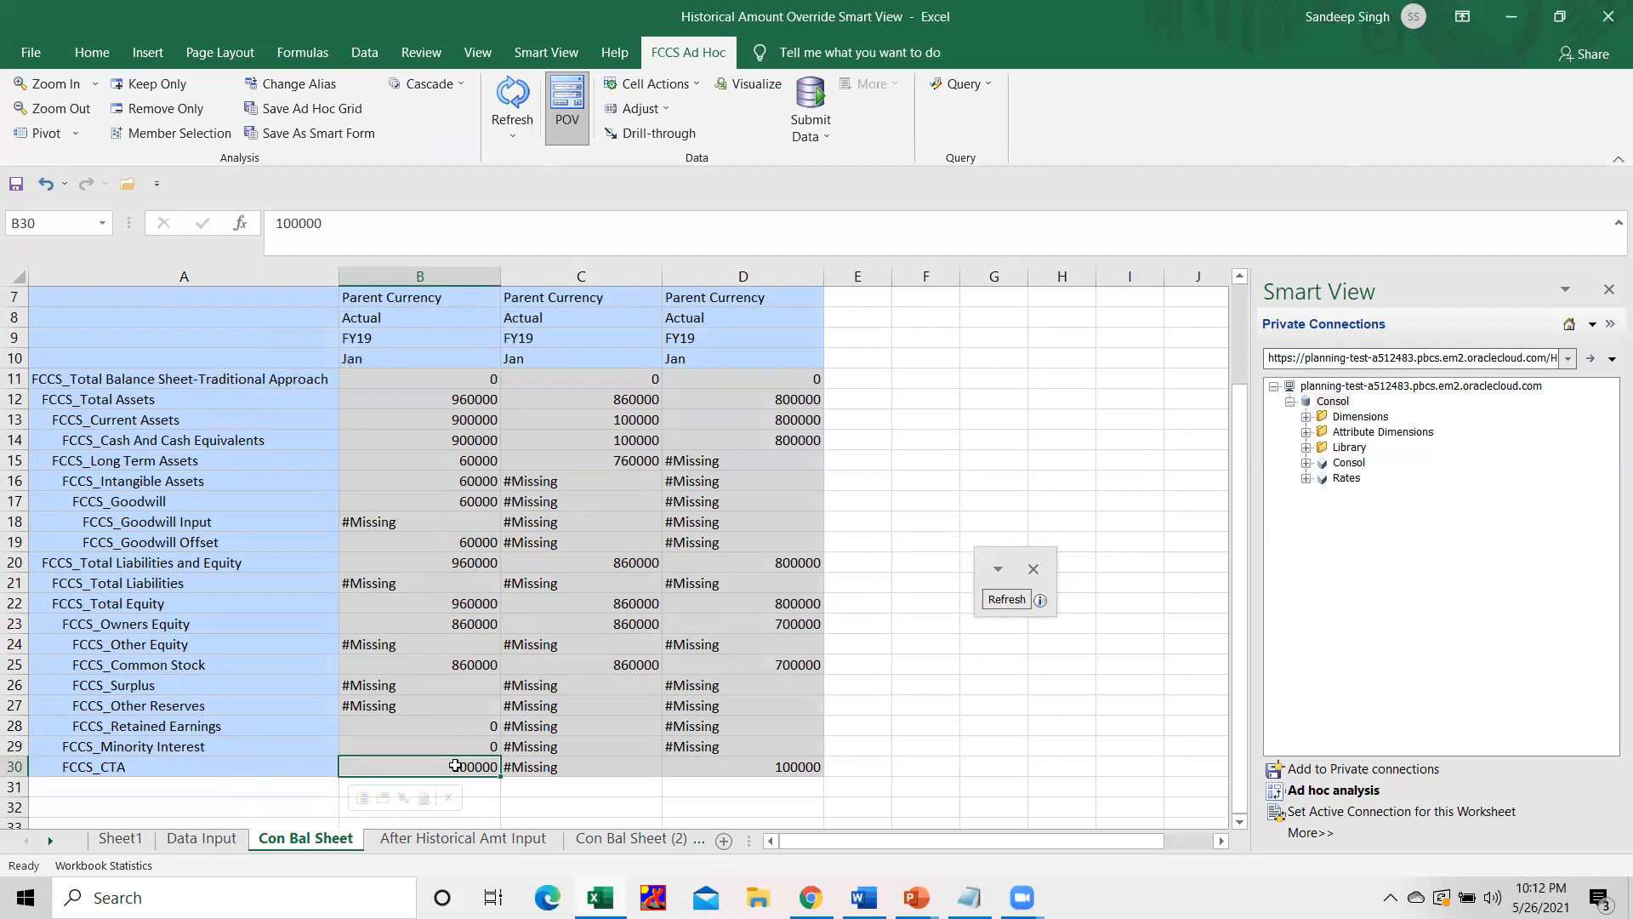
Switch to Oracle Financial Consolidation and Close in Chrome and review the USD and GBP rates in the Enter Exchange Rates - Multi Period form.
{"action": "mouse_move", "coordinate": [811, 897]}
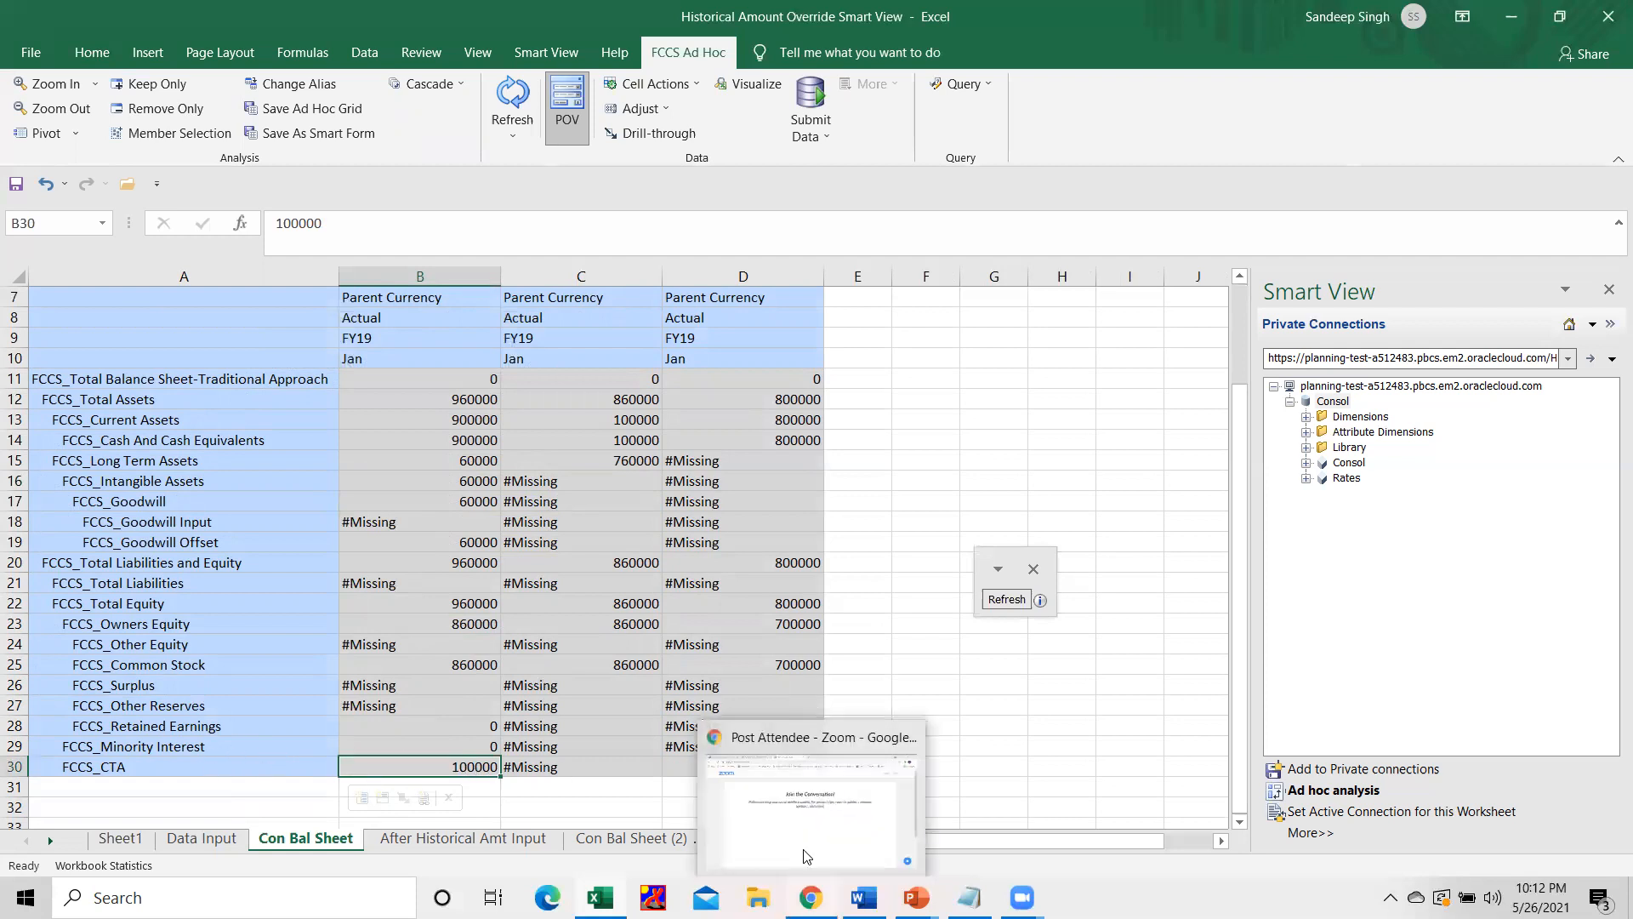
{"action": "left_click", "coordinate": [744, 833]}
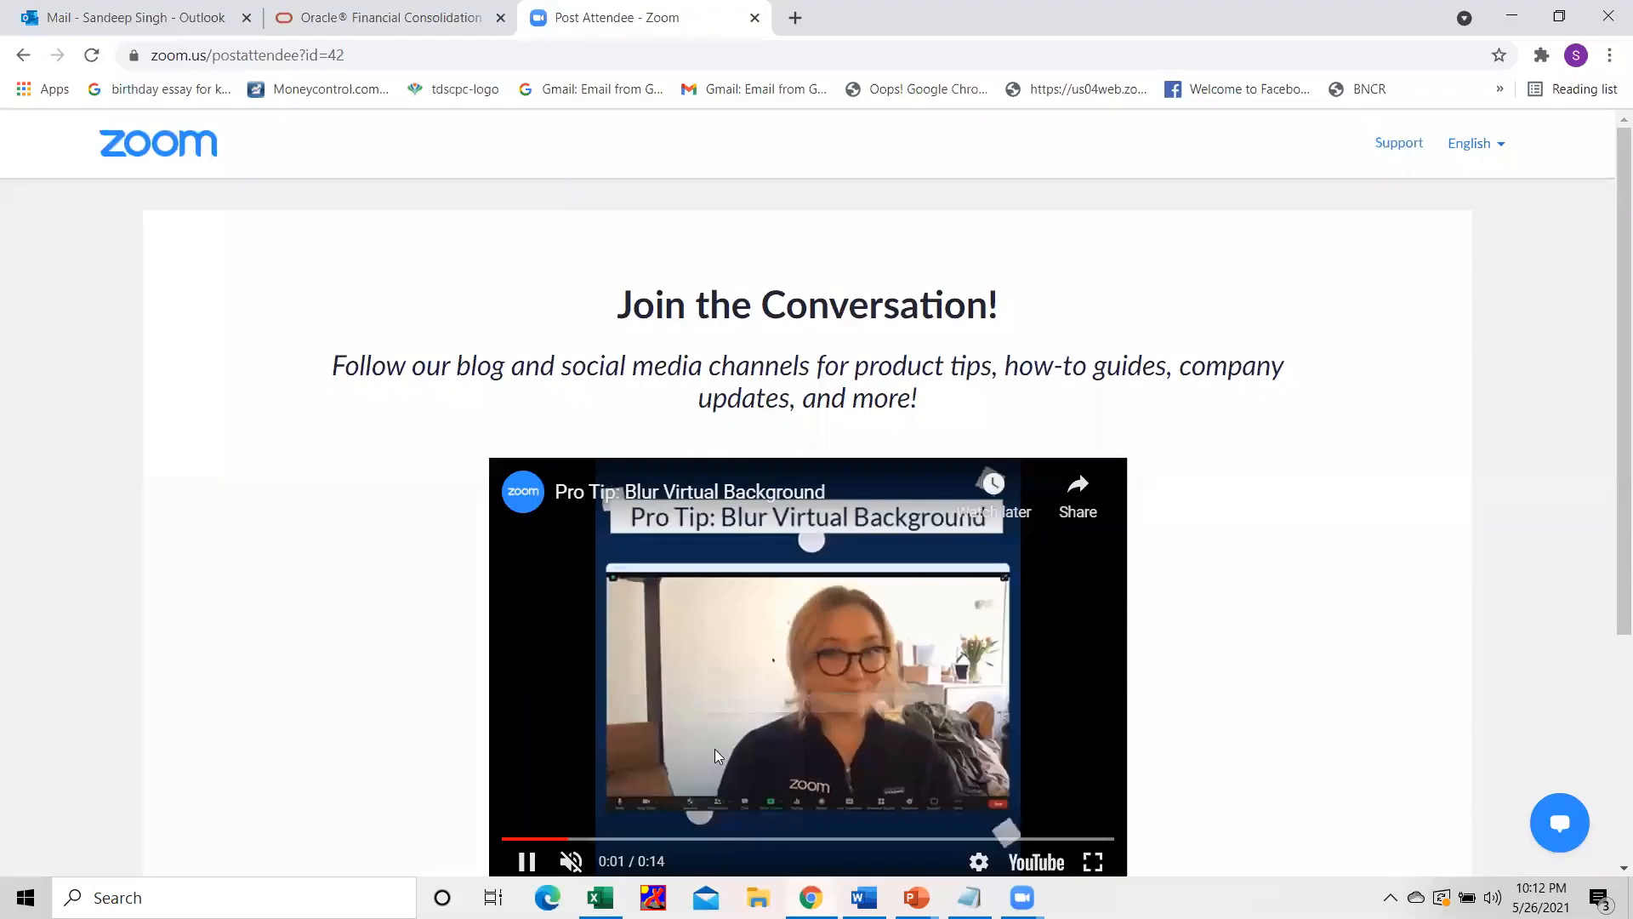
{"action": "left_click", "coordinate": [322, 40]}
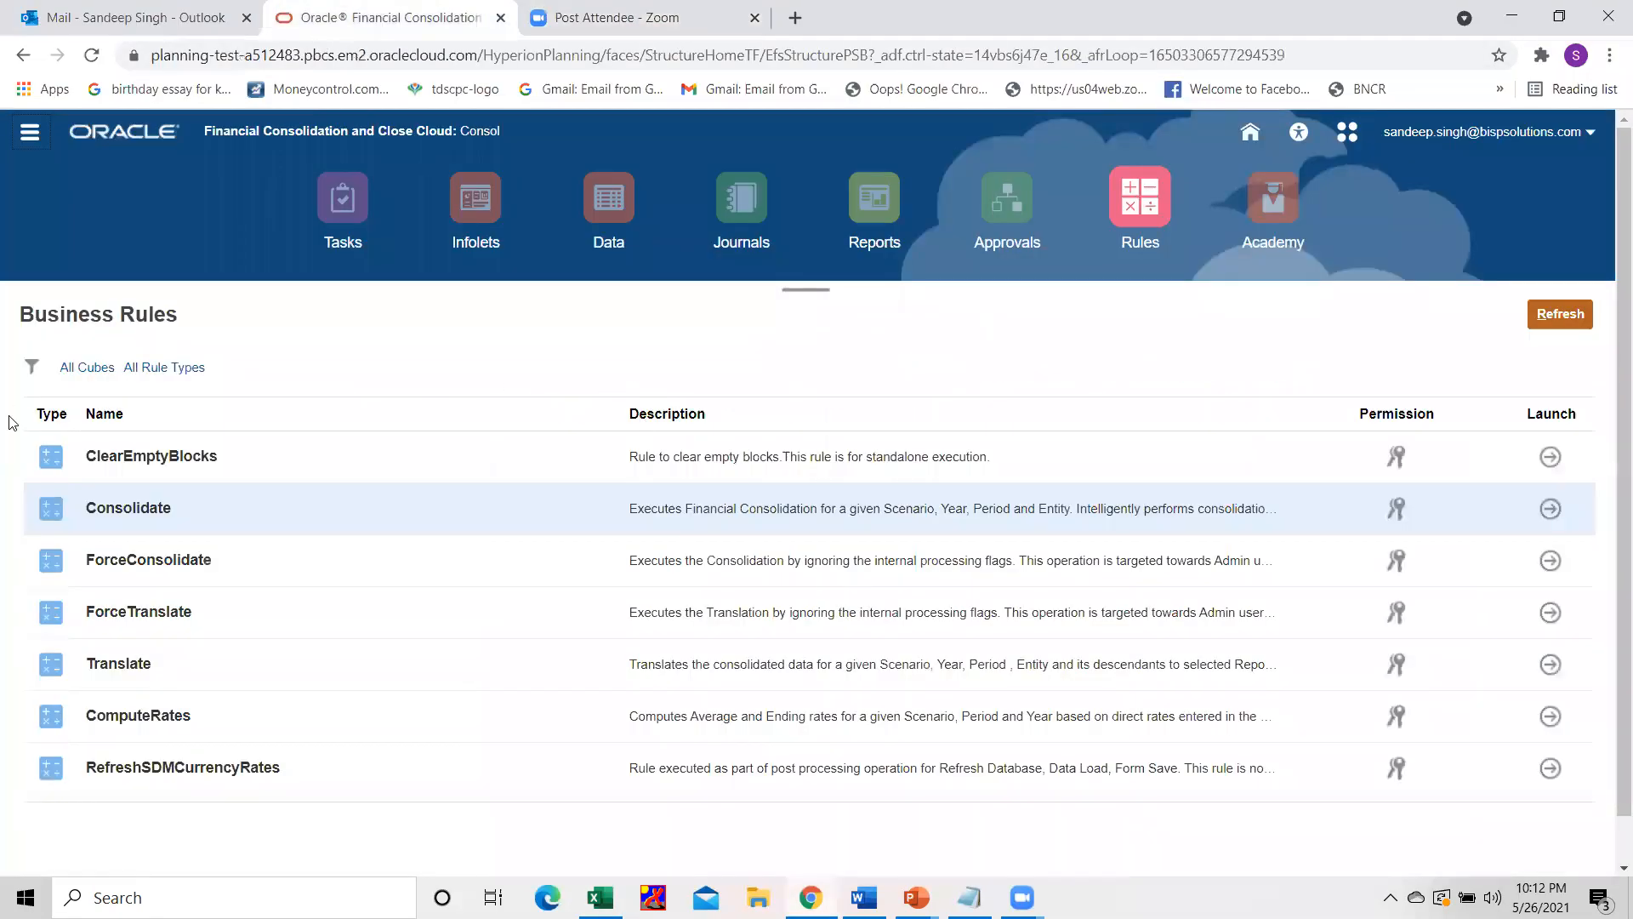
{"action": "left_click", "coordinate": [609, 204]}
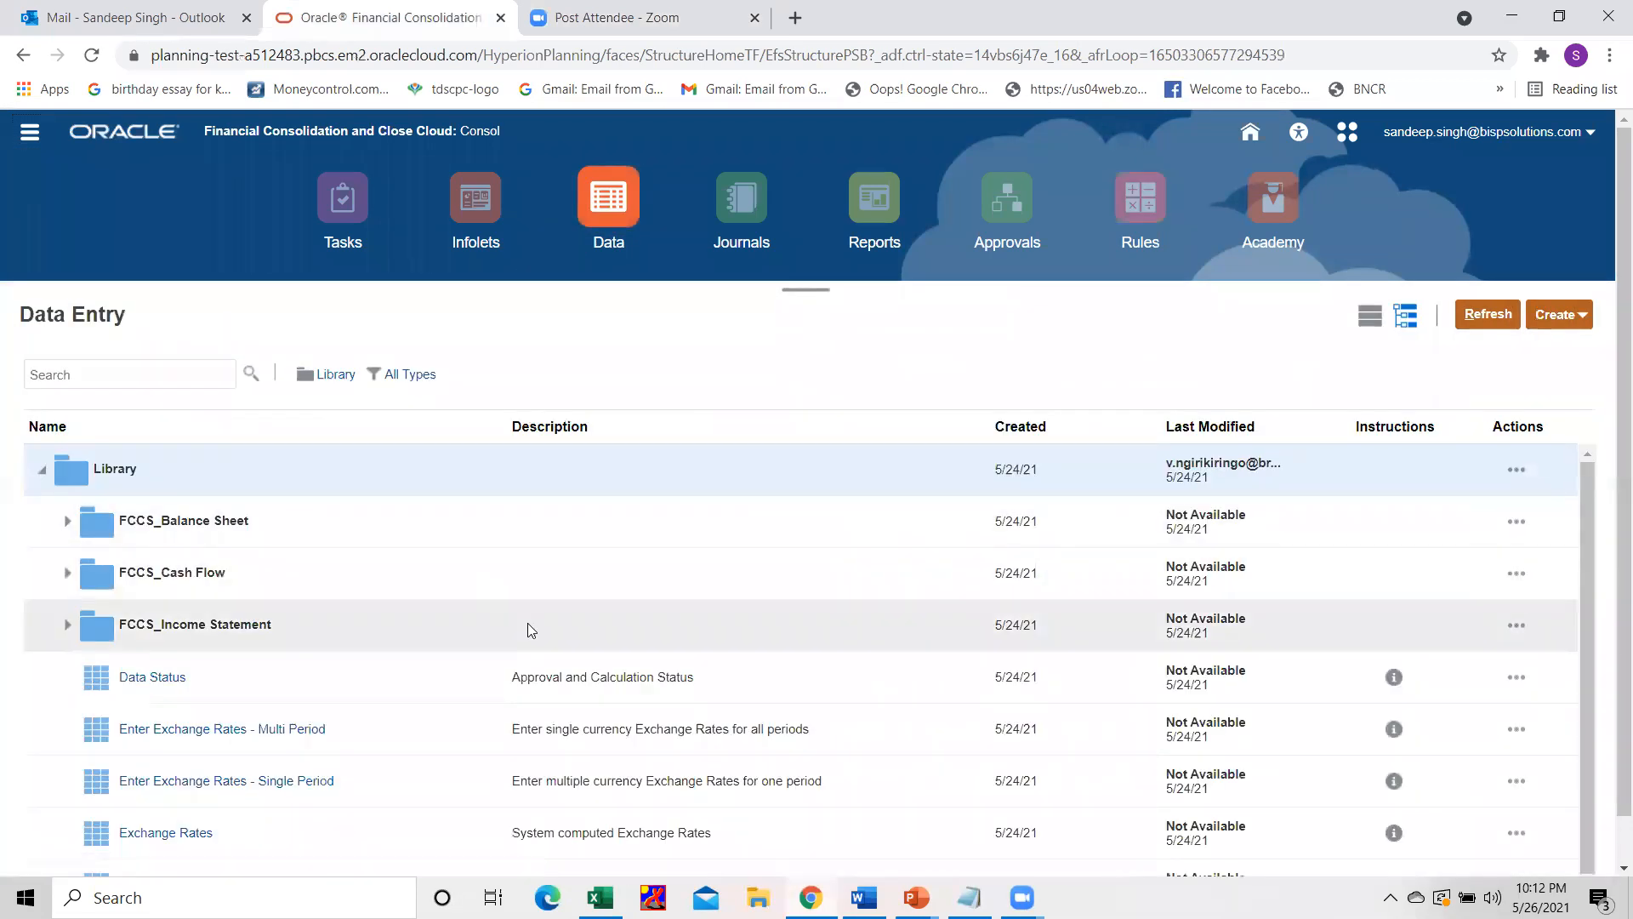
{"action": "scroll", "coordinate": [411, 695], "scroll_direction": "down", "scroll_amount": 2}
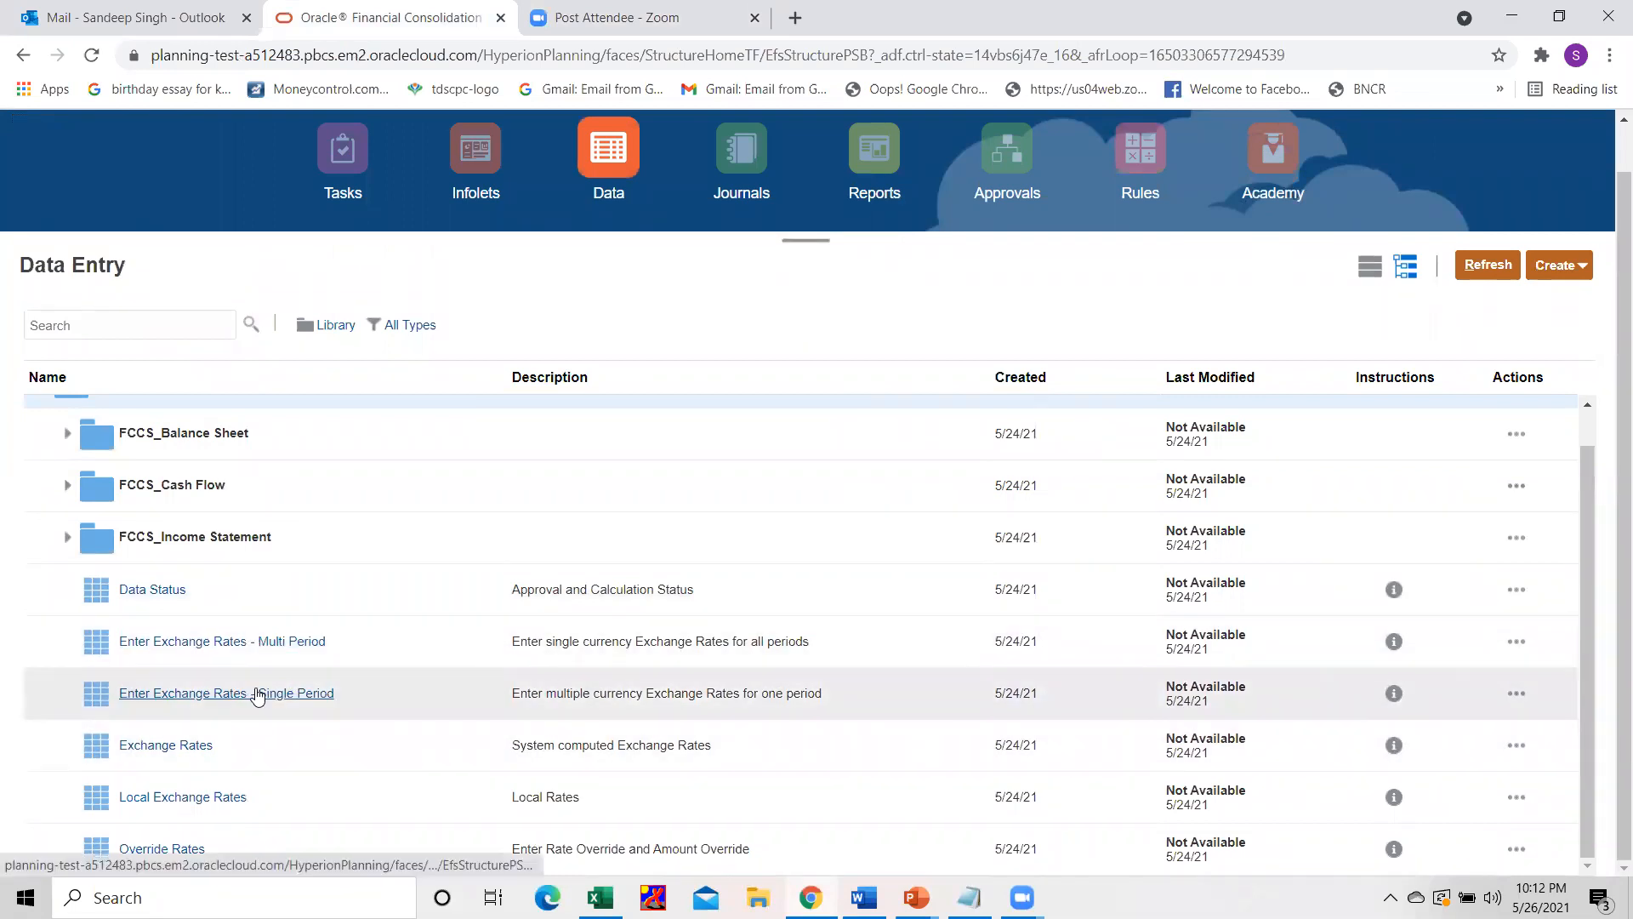
{"action": "left_click", "coordinate": [255, 643]}
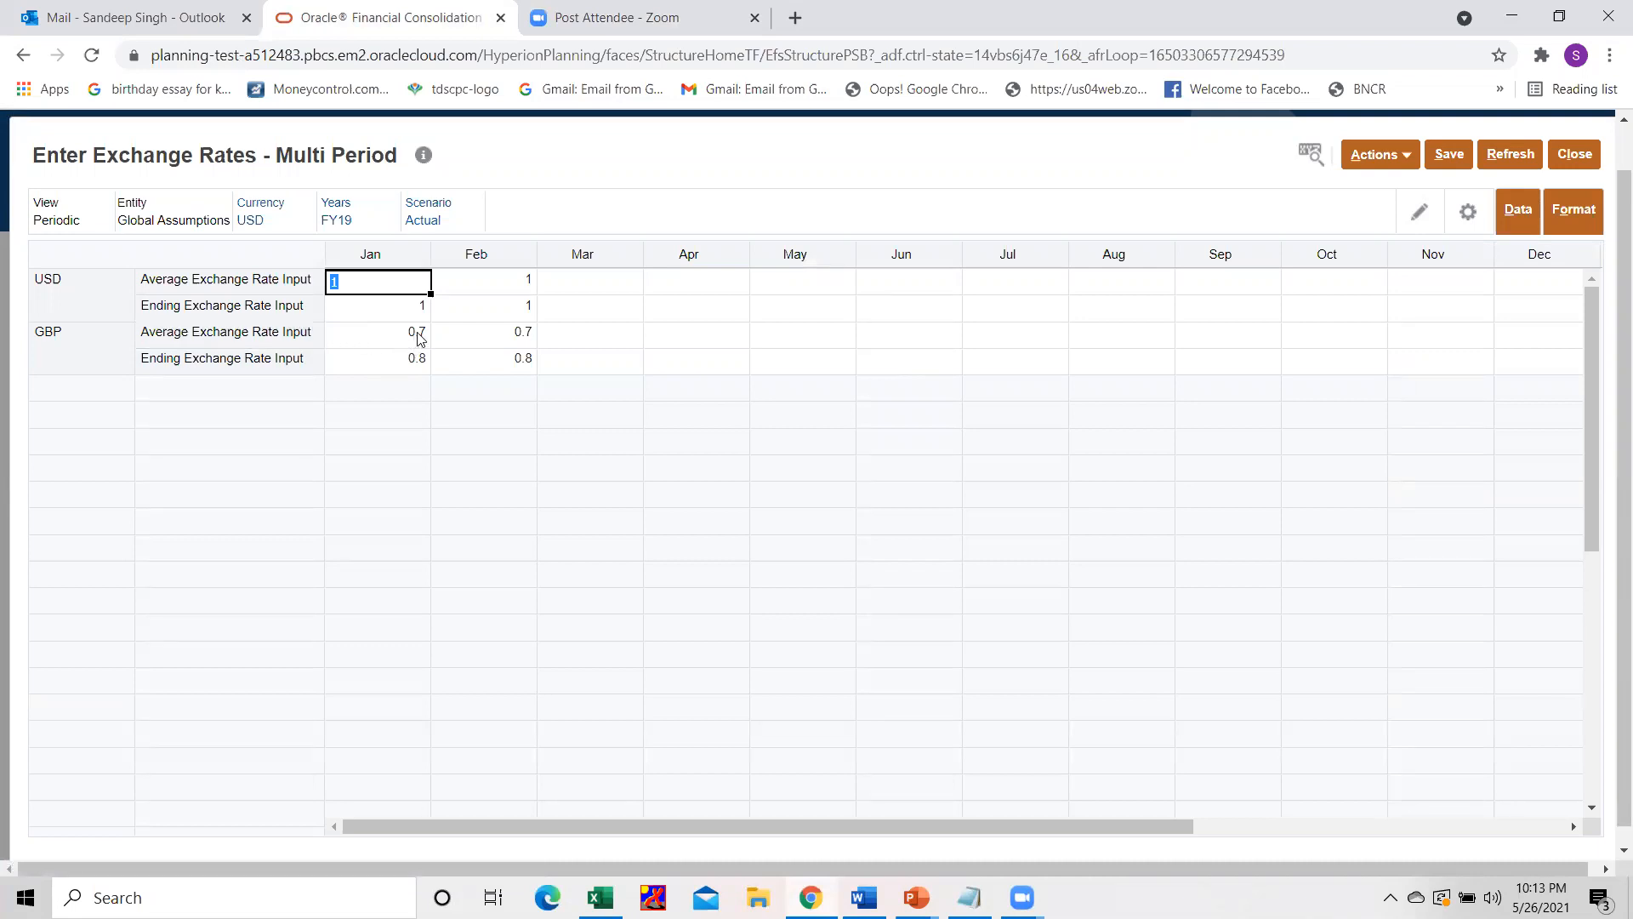
{"action": "left_click", "coordinate": [1574, 155]}
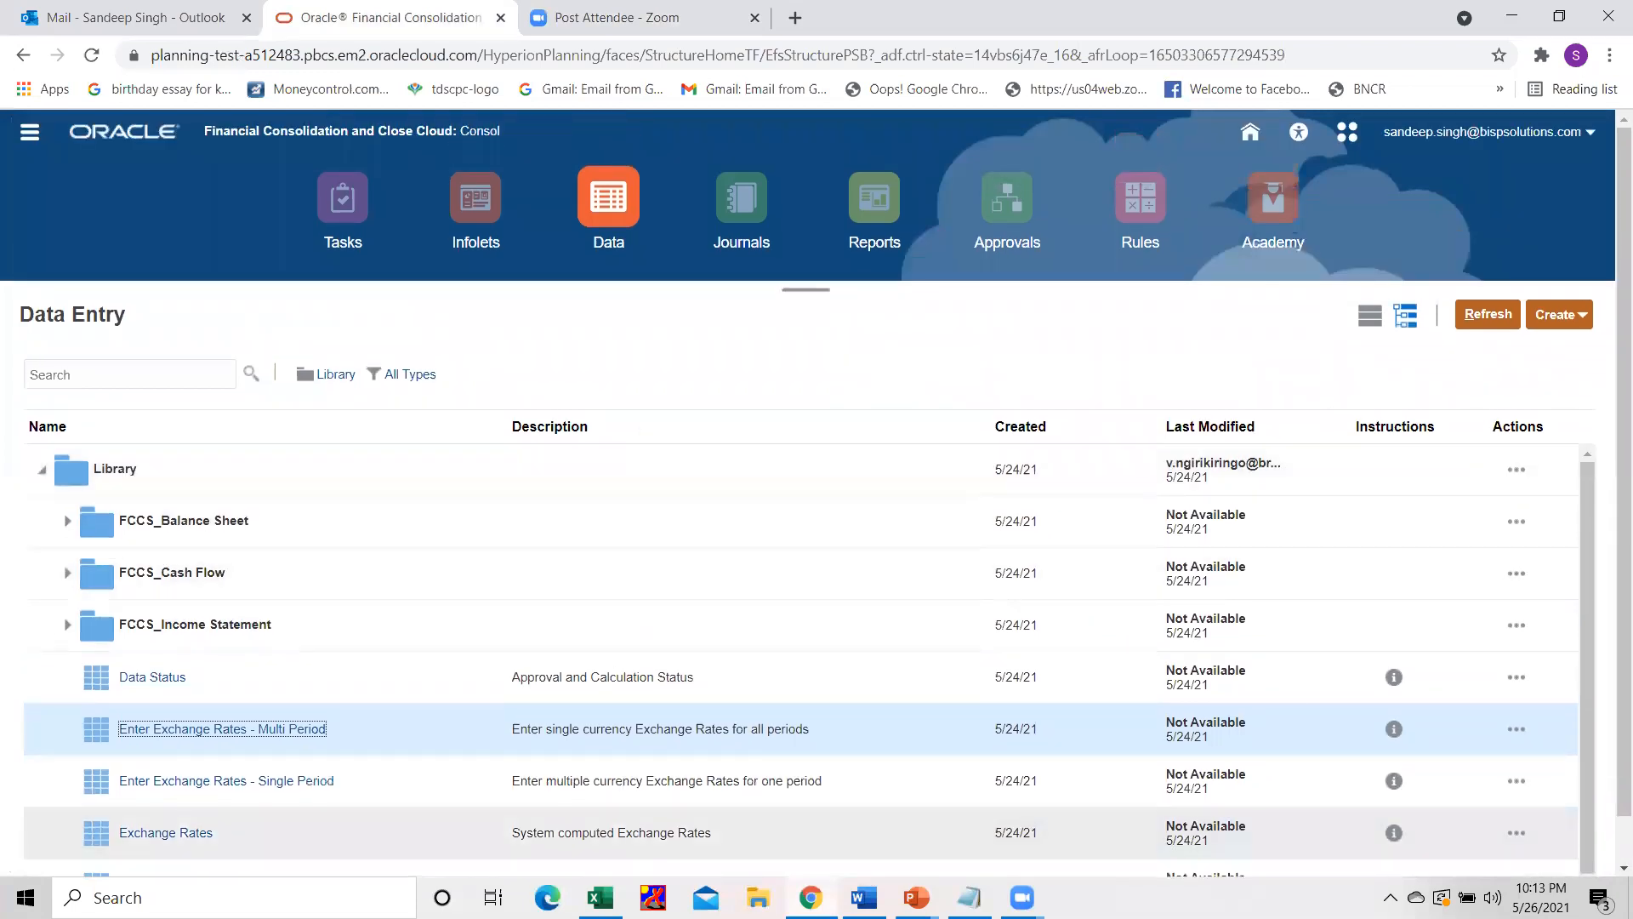
Return to Excel and examine CE-02's goodwill offset, intangible assets and dimension headers on Con Bal Sheet.
{"action": "left_click", "coordinate": [601, 897]}
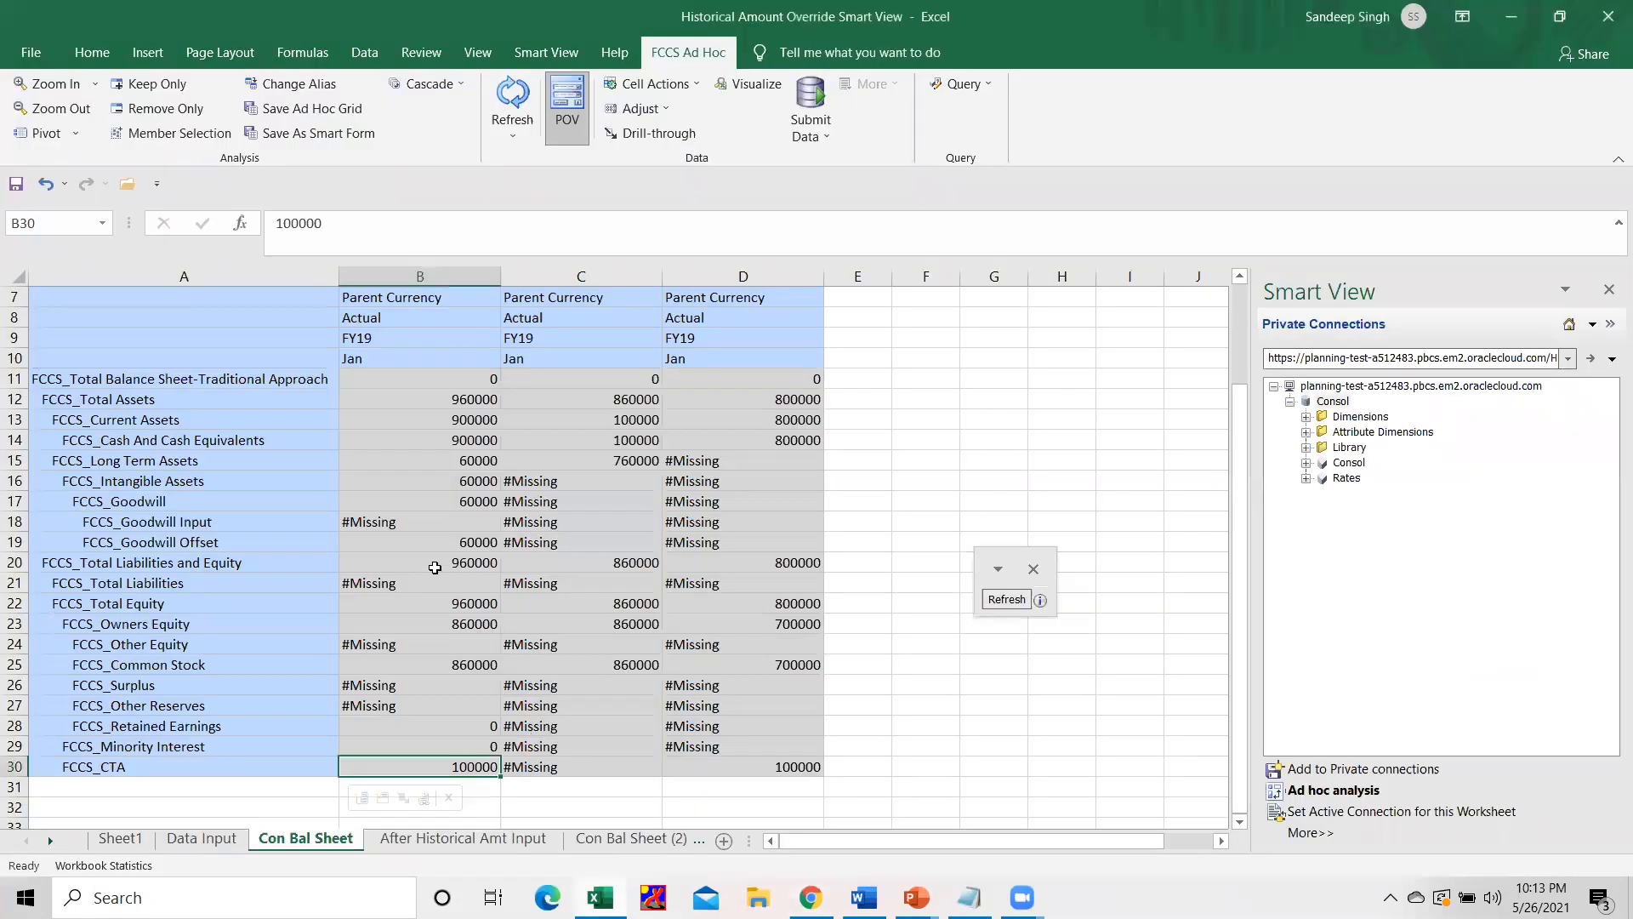
{"action": "left_click", "coordinate": [424, 543]}
{"action": "left_click", "coordinate": [444, 479]}
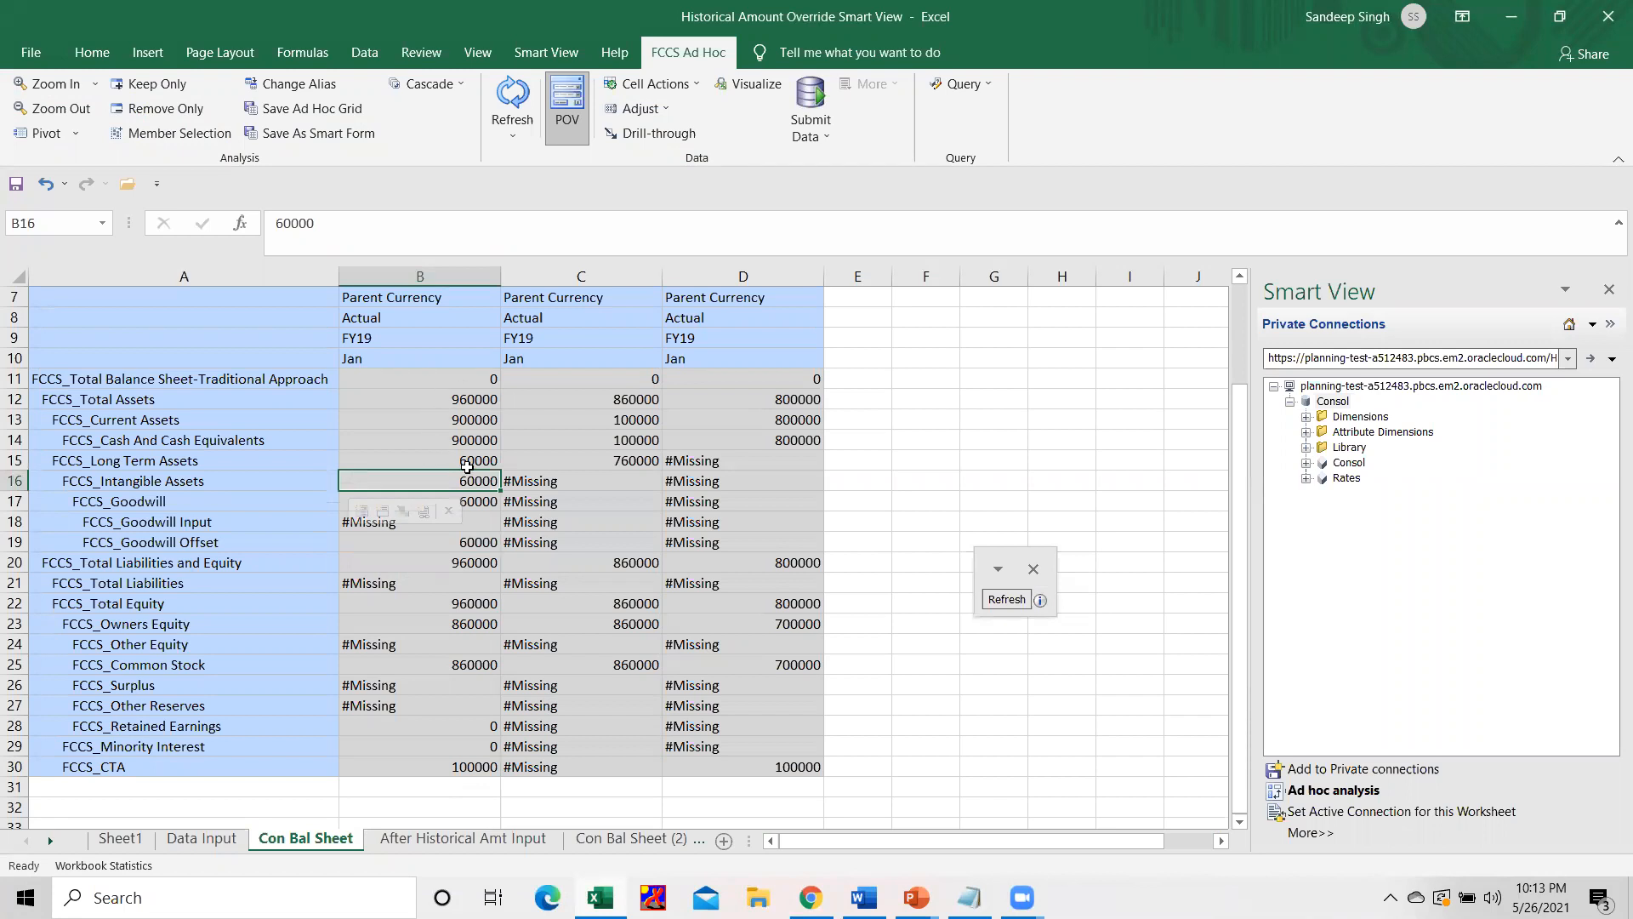
{"action": "scroll", "coordinate": [428, 442], "scroll_direction": "up", "scroll_amount": 1}
{"action": "scroll", "coordinate": [428, 441], "scroll_direction": "up", "scroll_amount": 1}
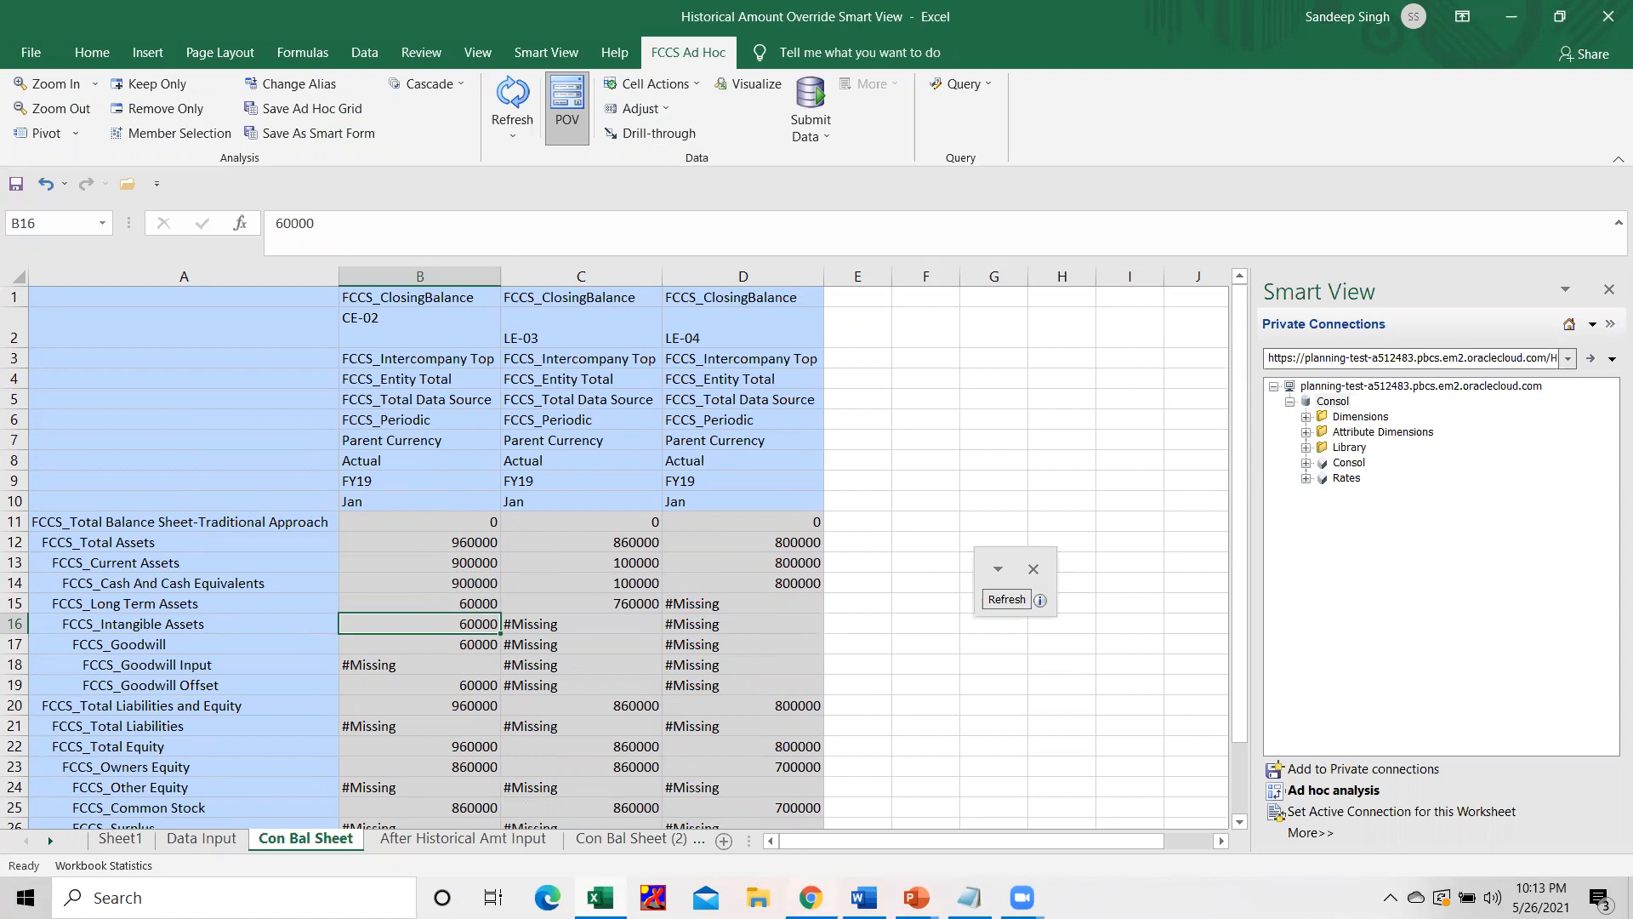
Open the Override Rates form in Oracle Financial Consolidation and Close and change its entity to LE-04.
{"action": "mouse_move", "coordinate": [810, 897]}
{"action": "left_click", "coordinate": [809, 821]}
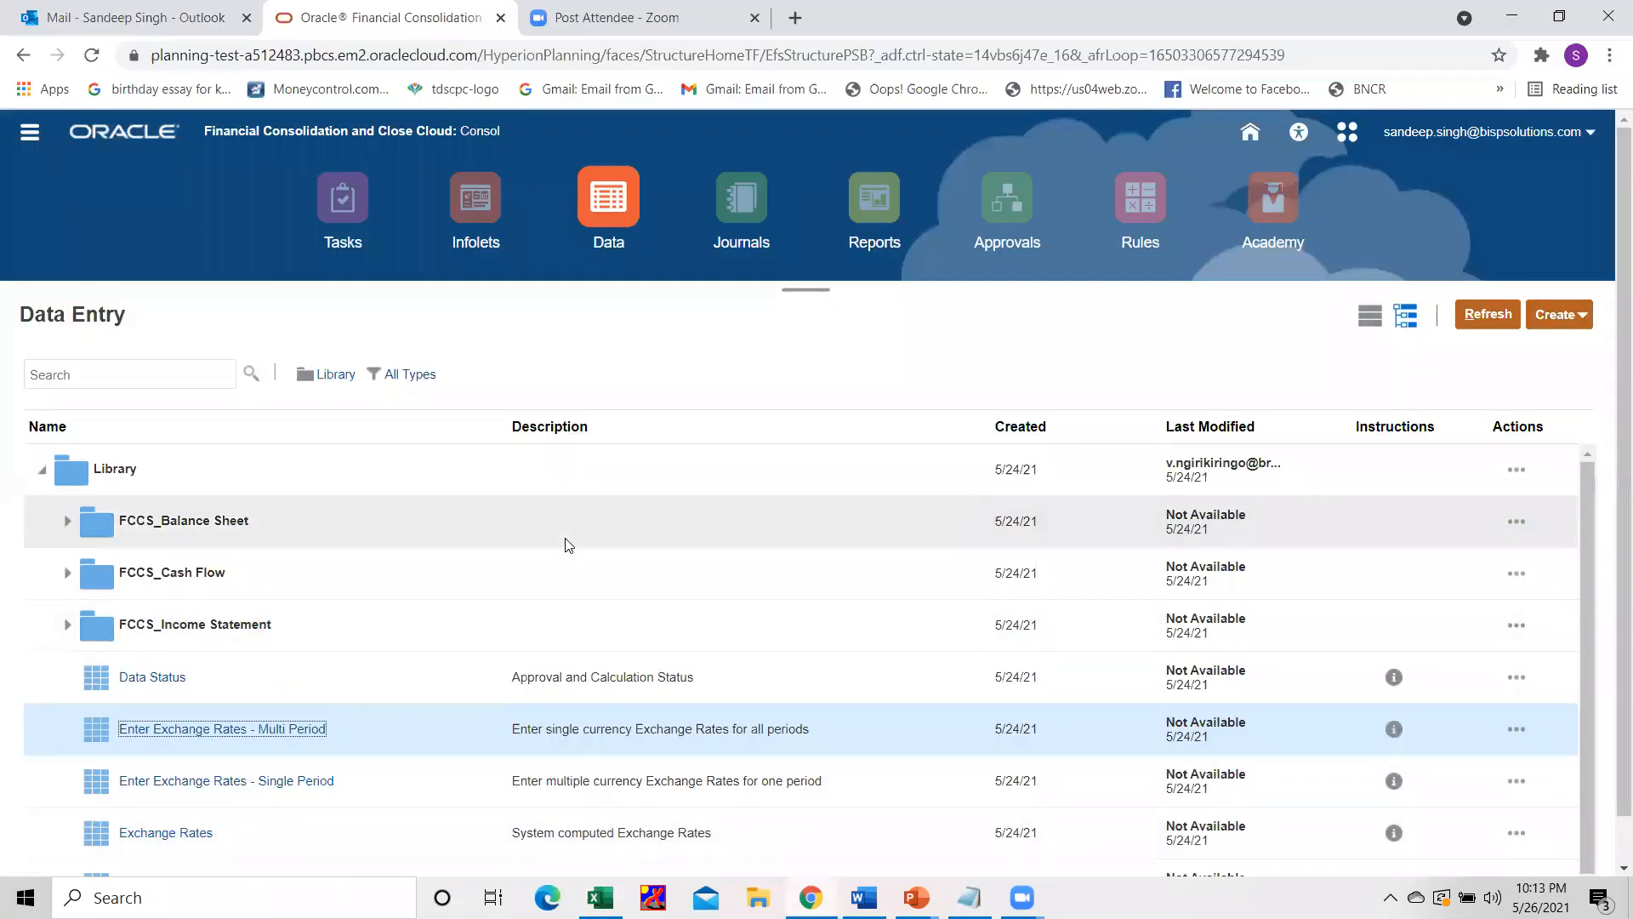
{"action": "scroll", "coordinate": [550, 584], "scroll_direction": "down", "scroll_amount": 2}
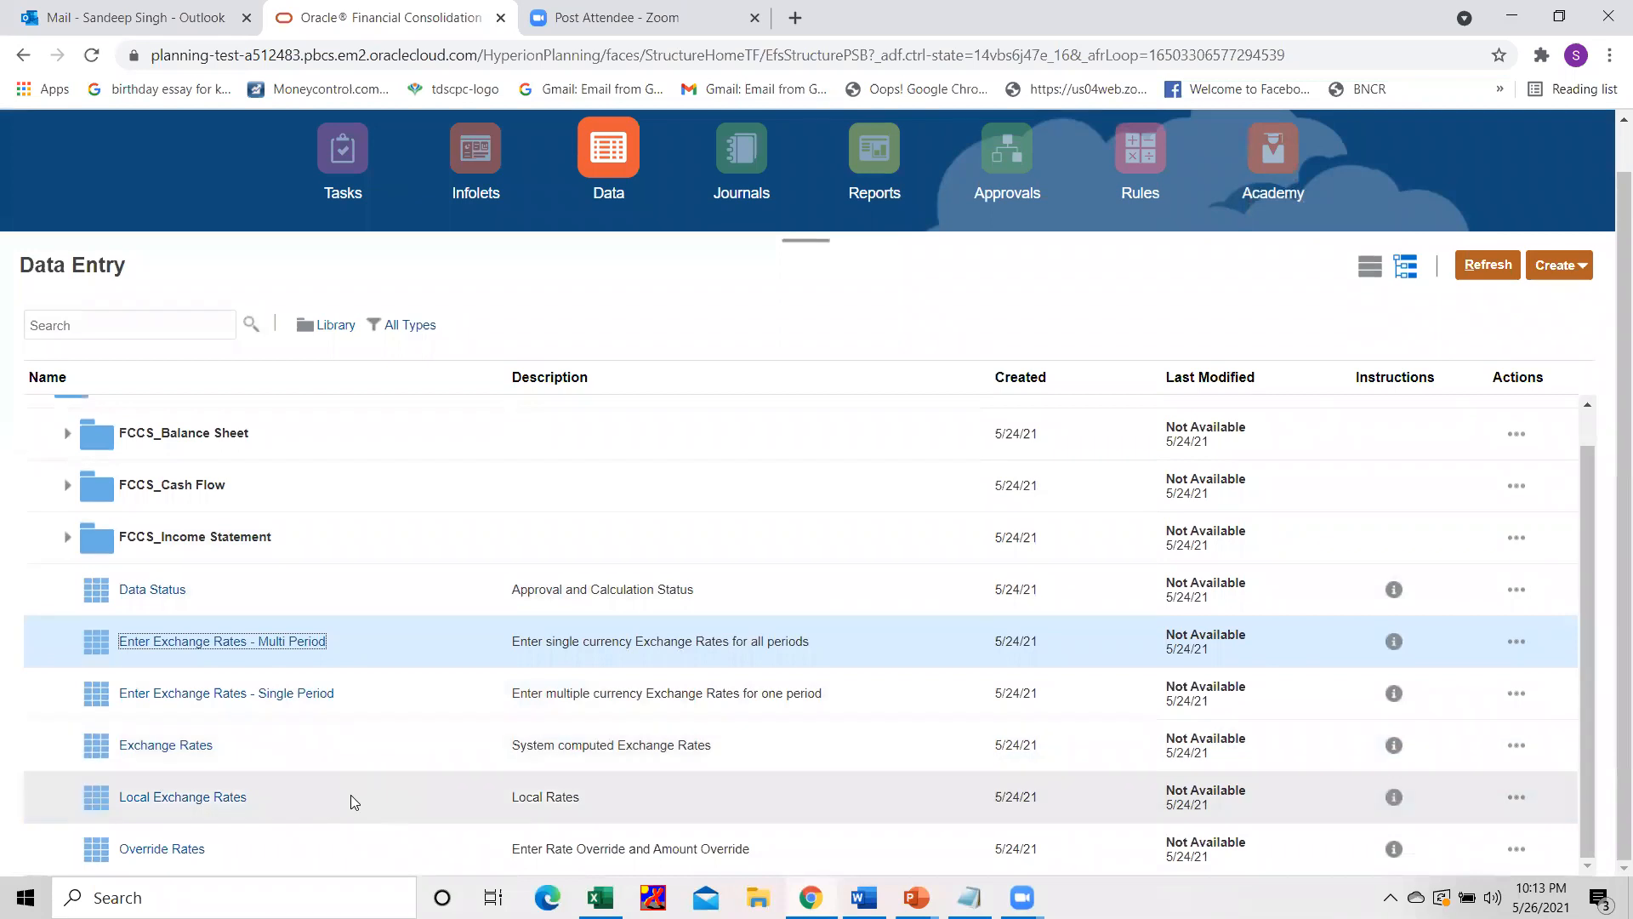
{"action": "left_click", "coordinate": [163, 849]}
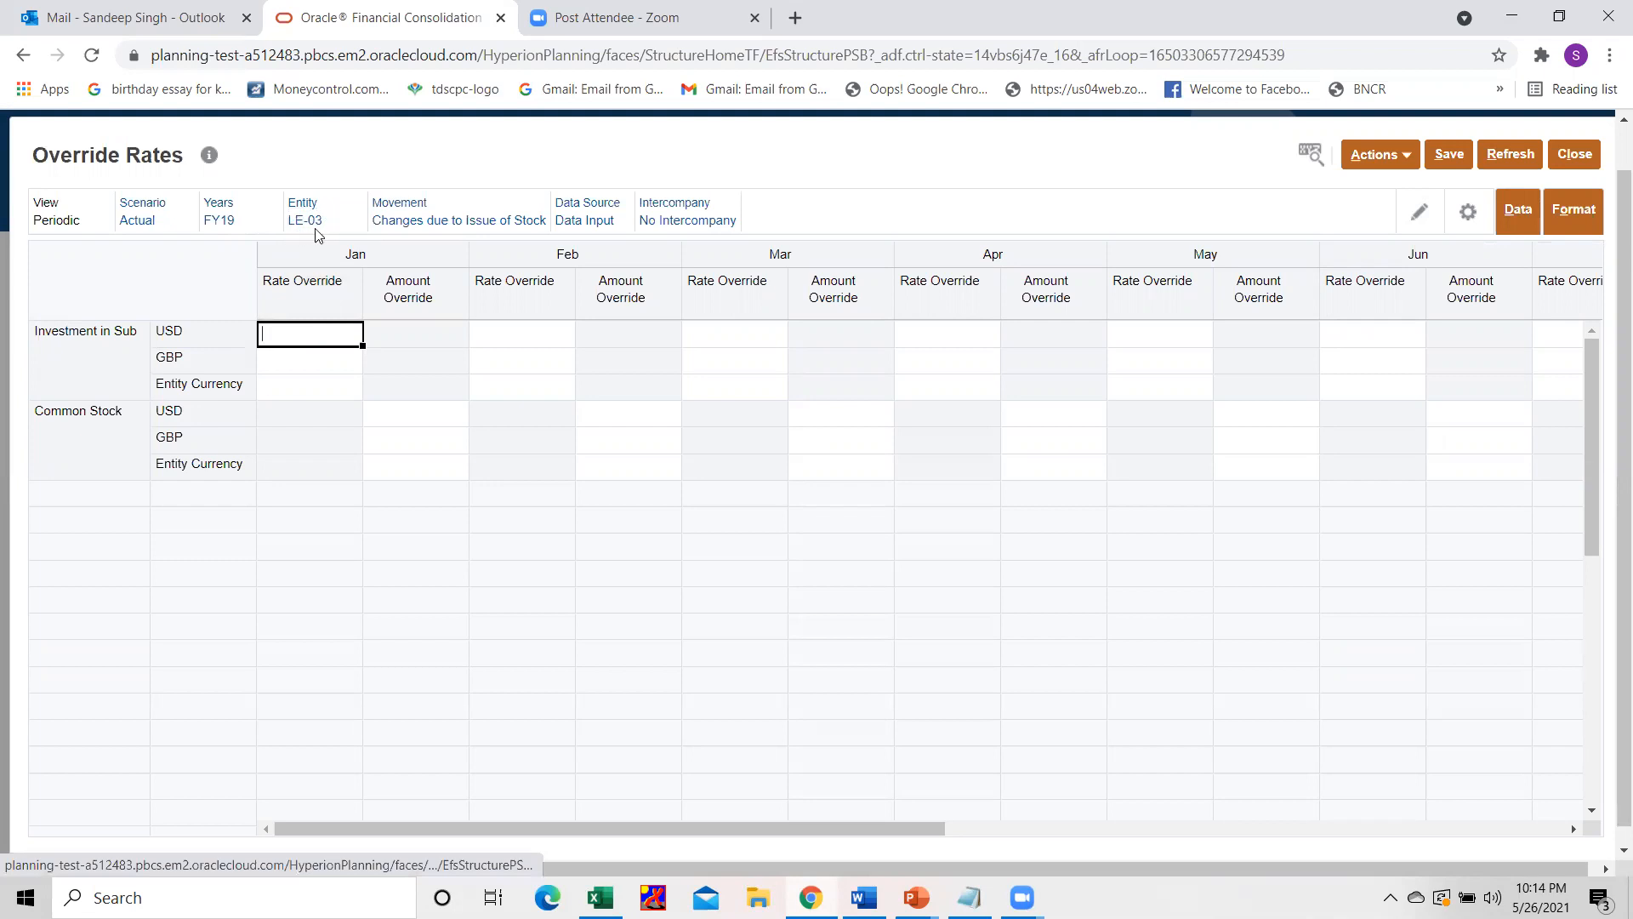
{"action": "left_click", "coordinate": [309, 222]}
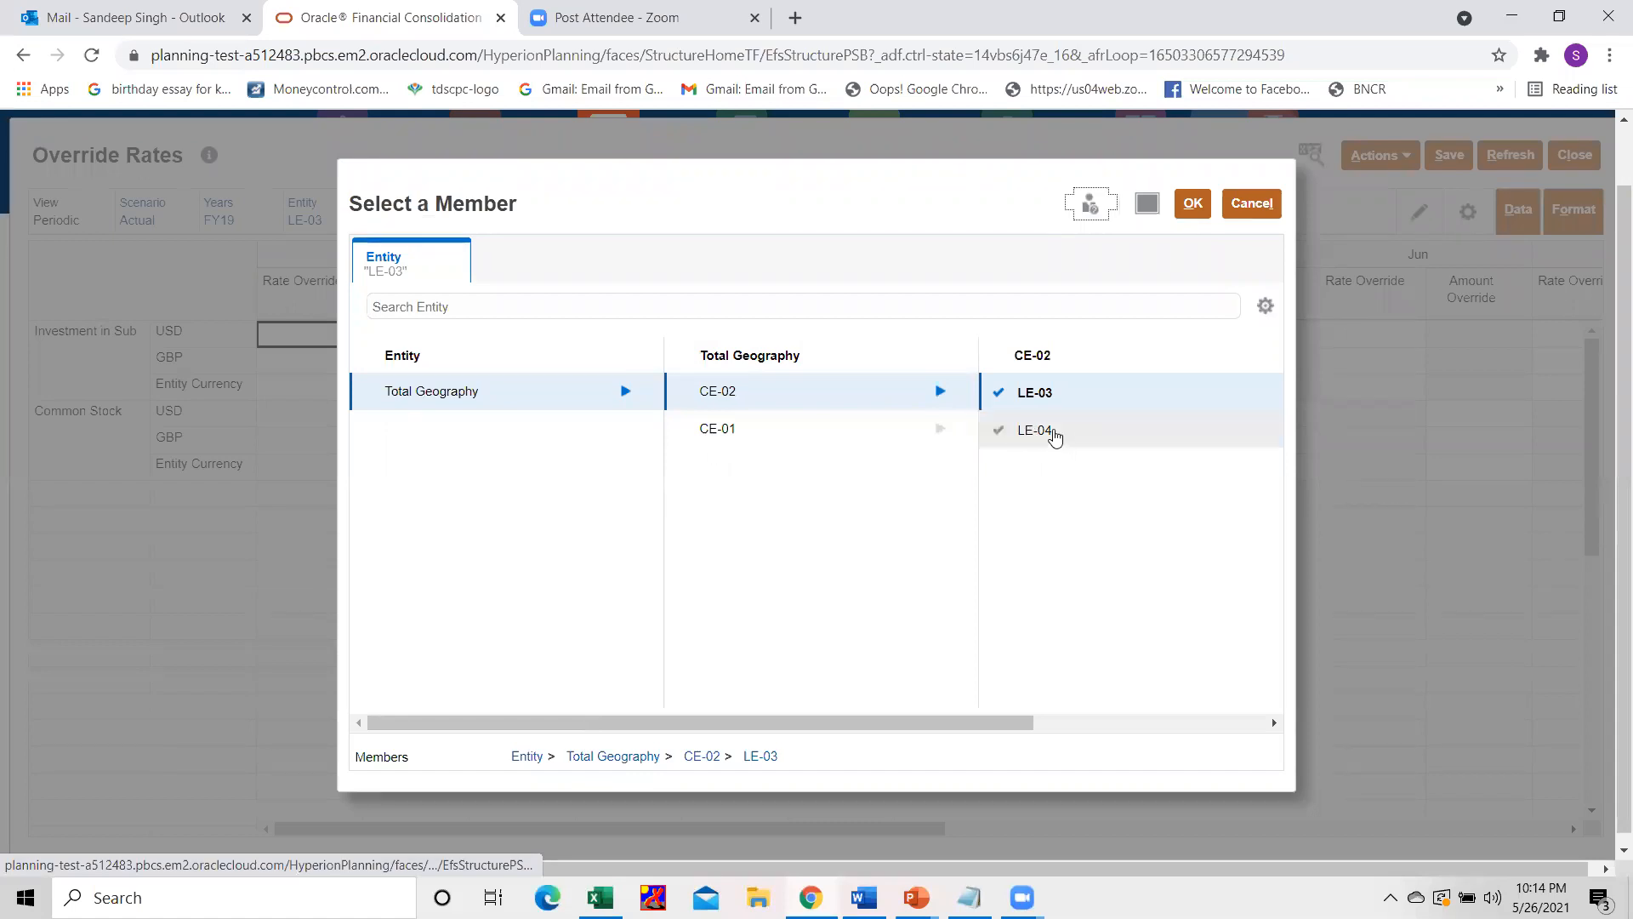
{"action": "left_click", "coordinate": [1053, 431]}
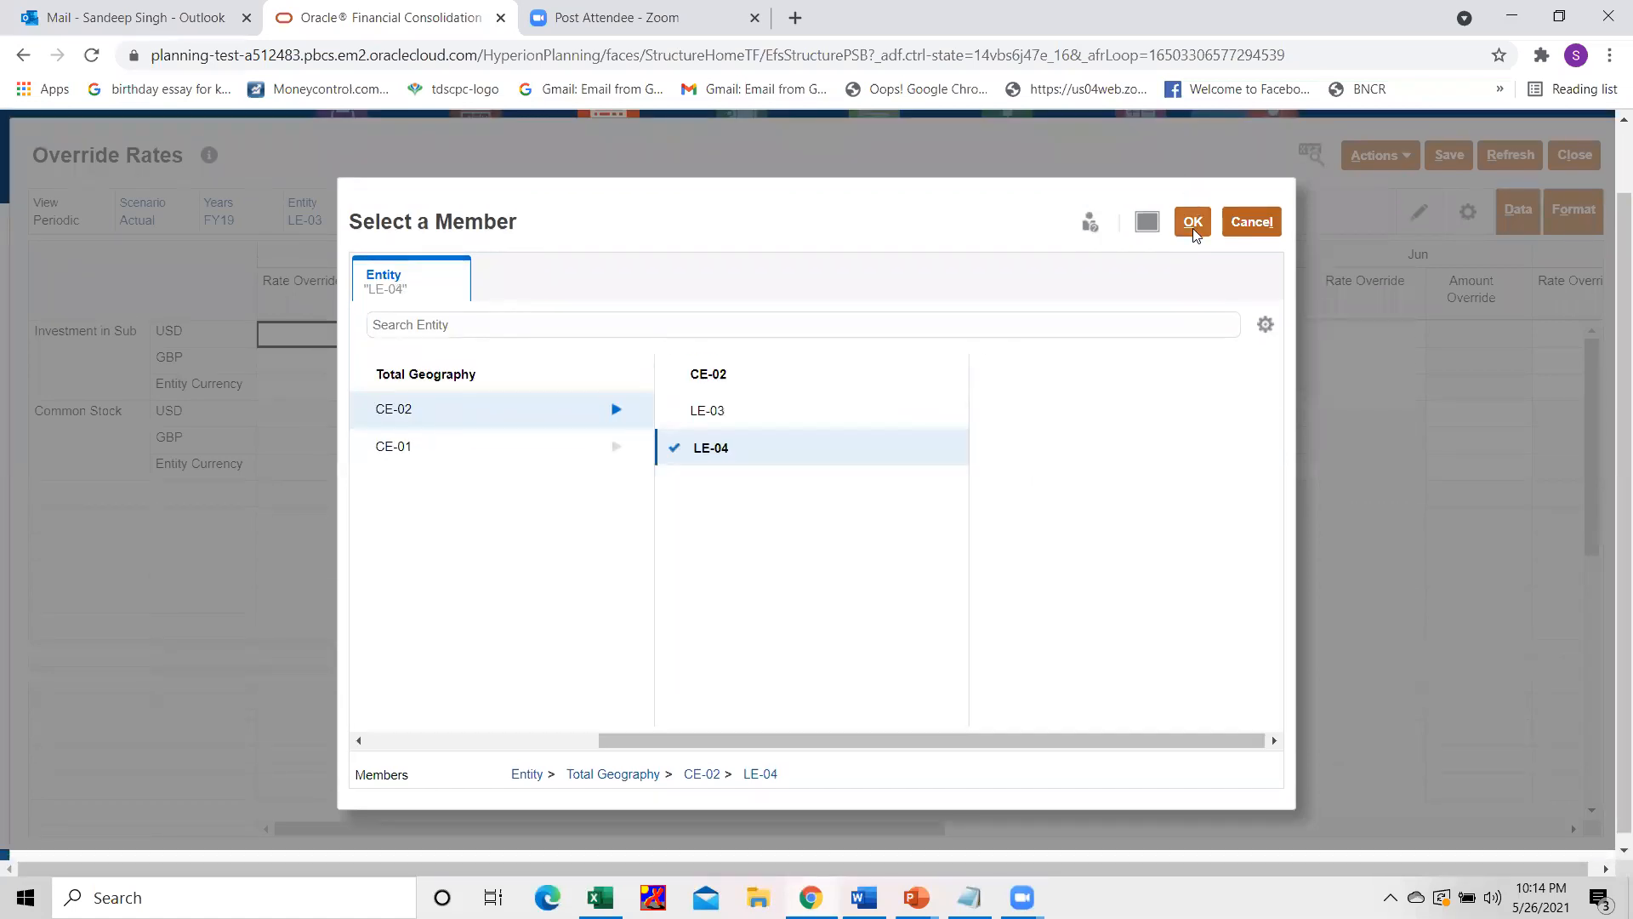
{"action": "left_click", "coordinate": [1193, 224]}
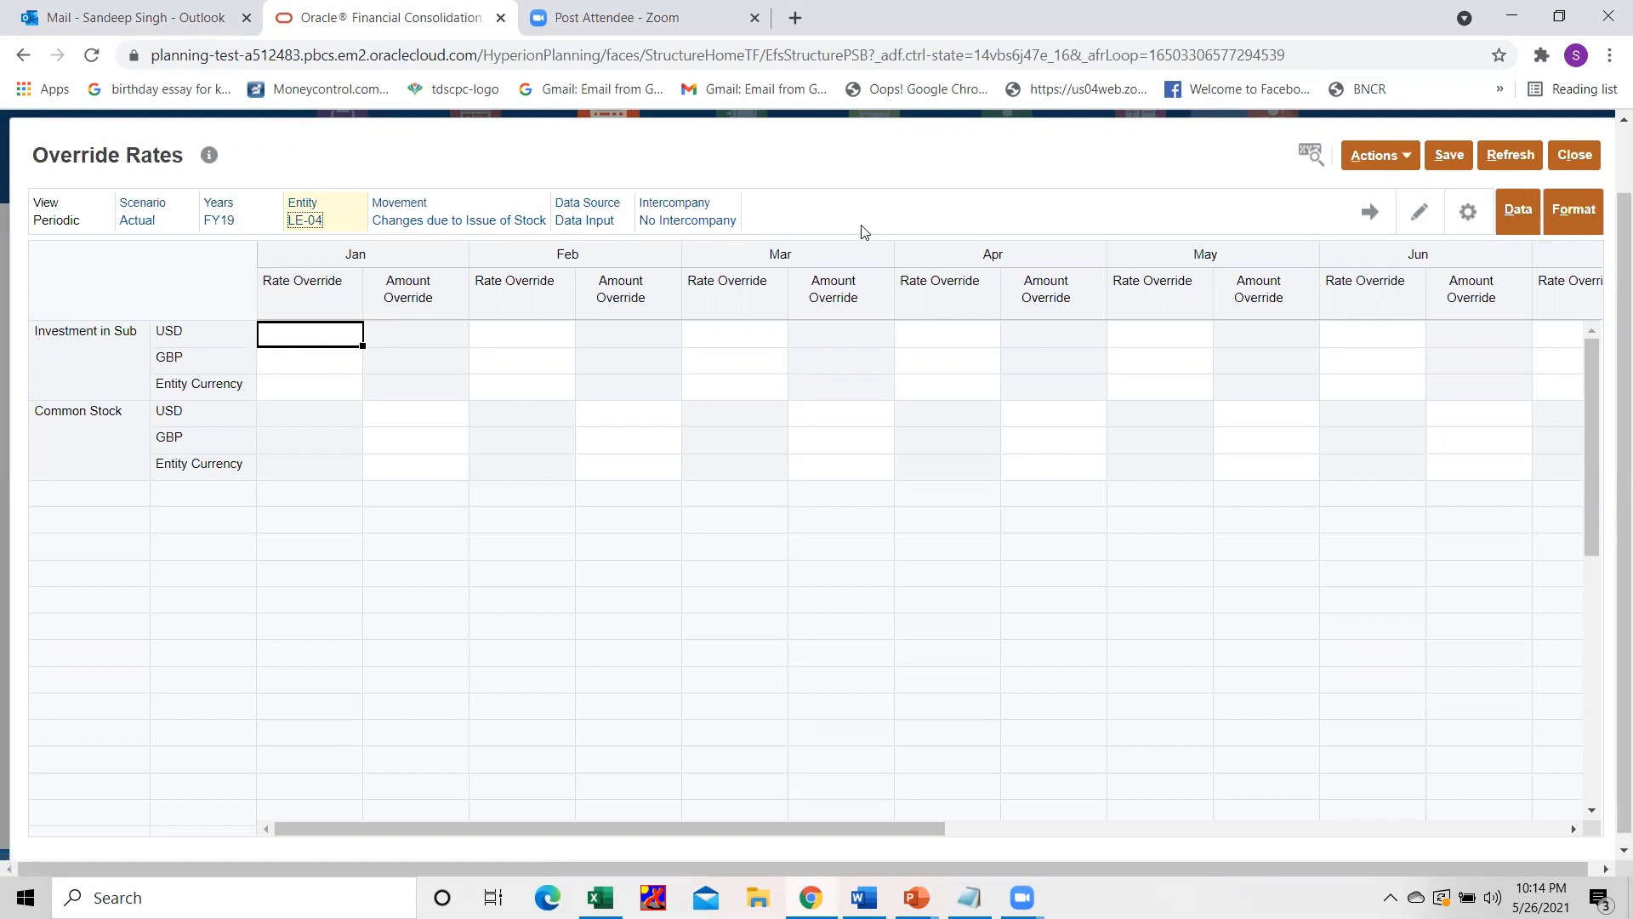
{"action": "left_click", "coordinate": [1370, 210]}
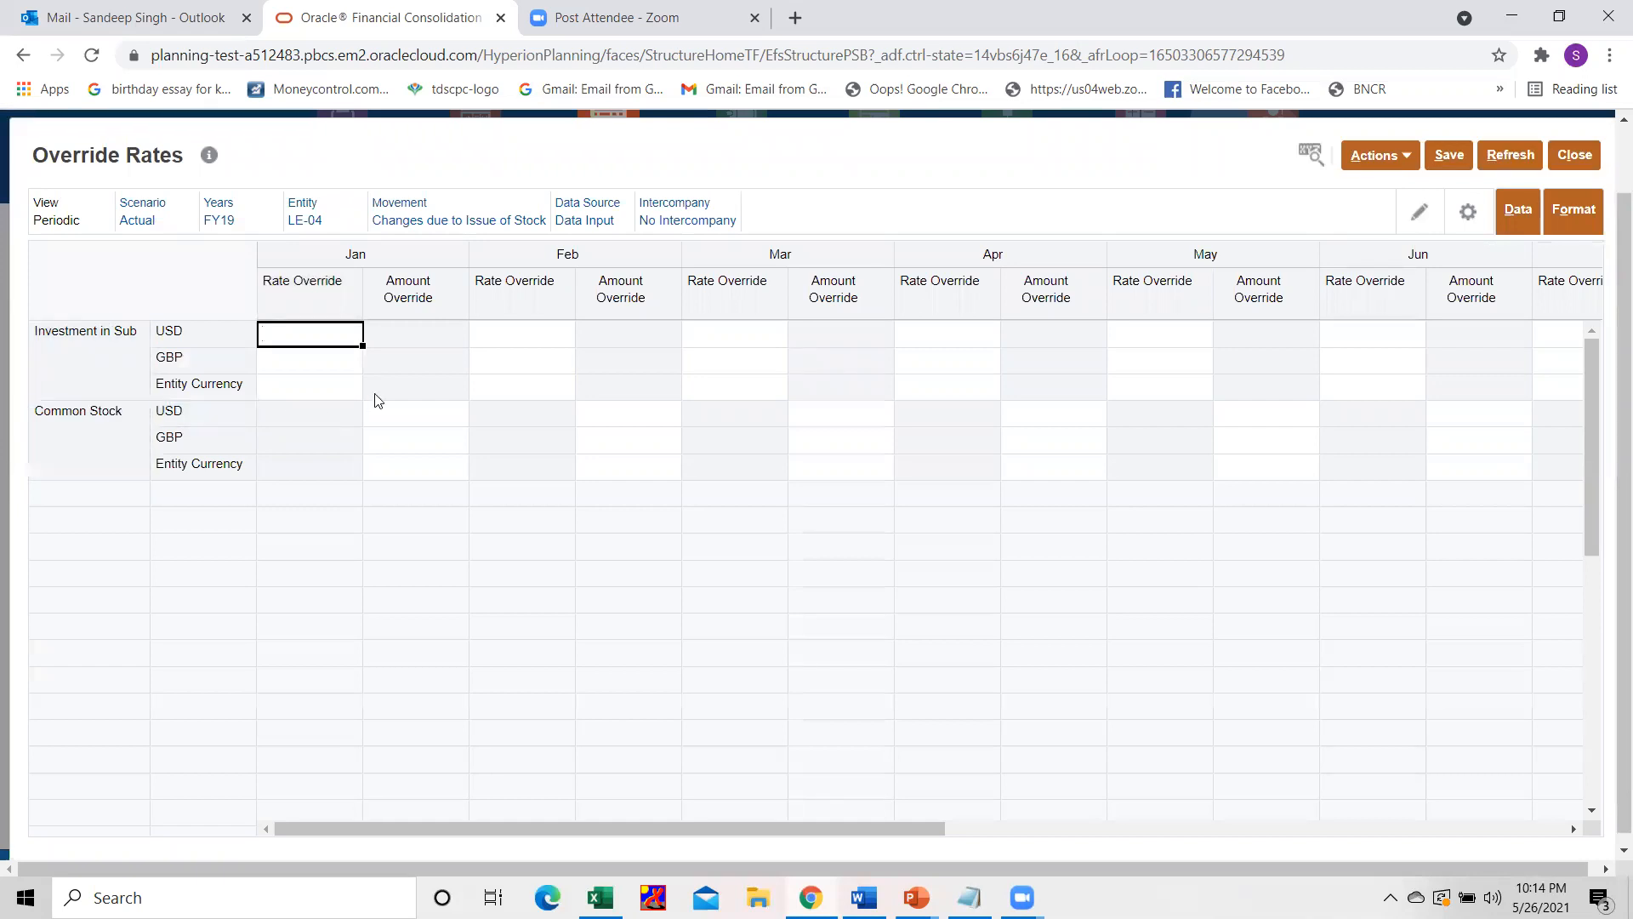
Set the January USD amount override for Common Stock to 760000, checking the converted common stock in Sheet1 of the Excel workbook.
{"action": "left_click", "coordinate": [400, 412]}
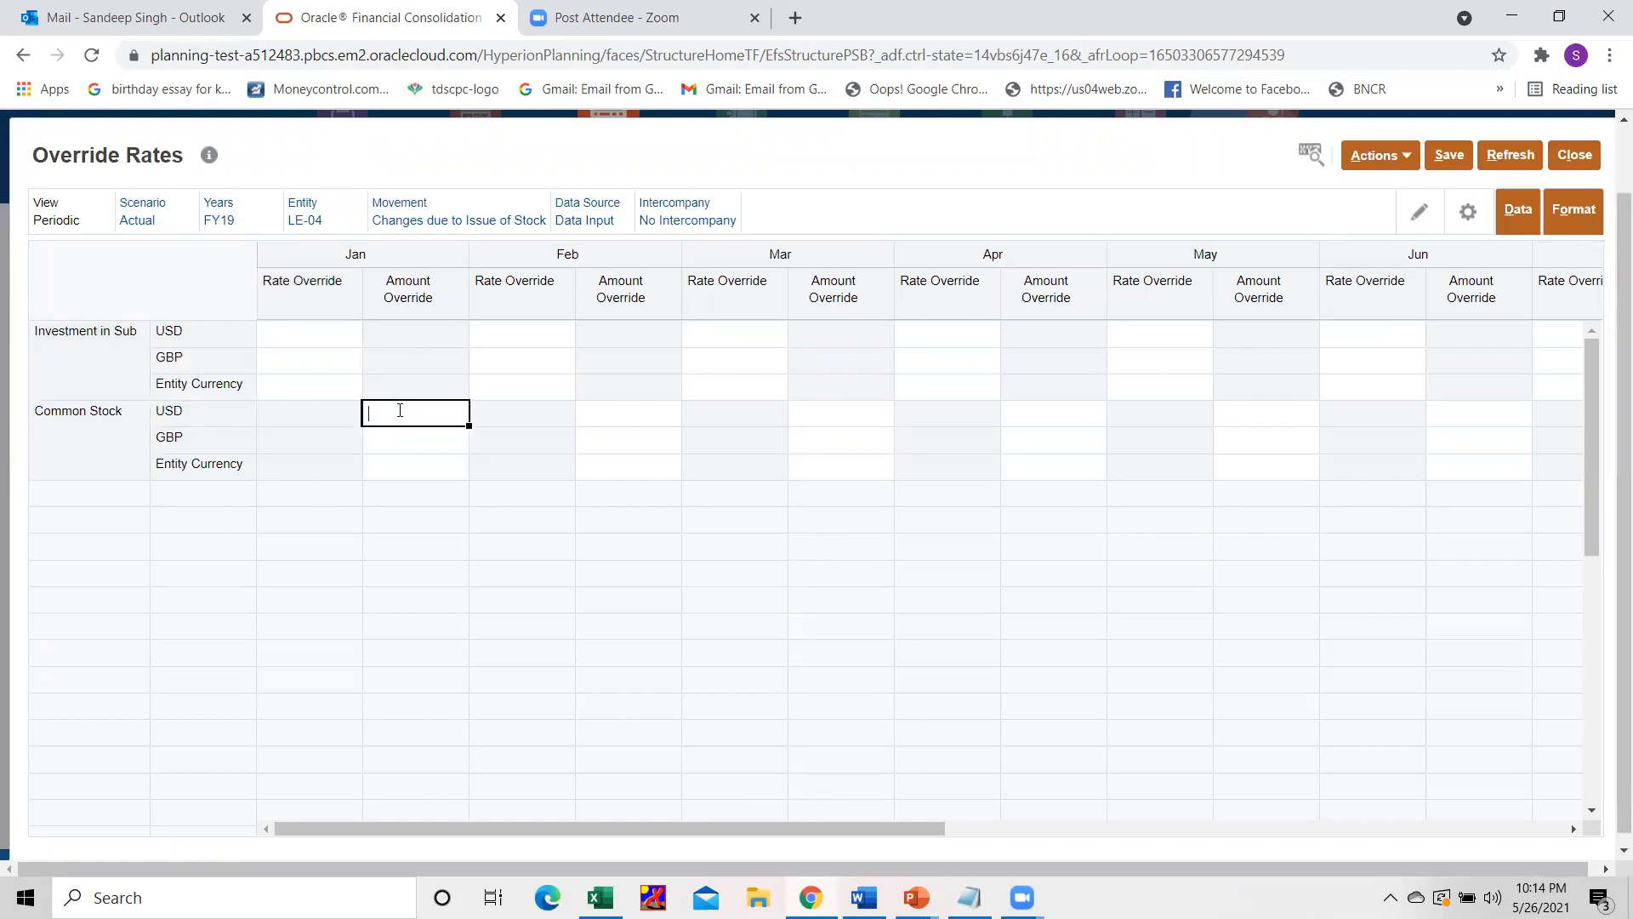
{"action": "key", "text": "alt+Tab"}
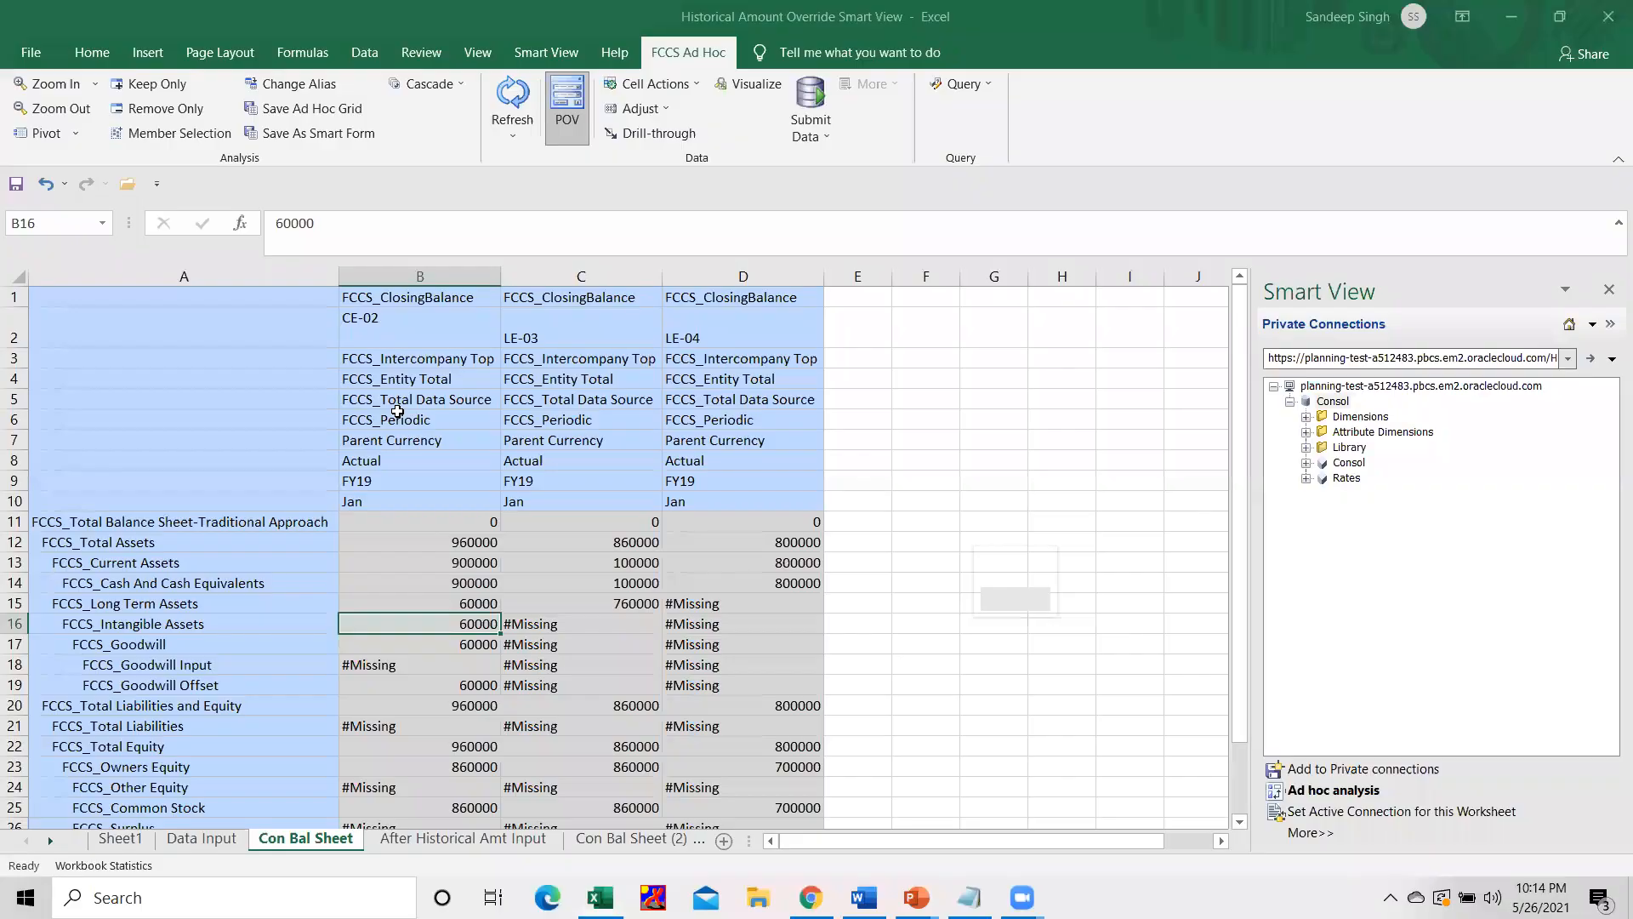
{"action": "left_click", "coordinate": [139, 840]}
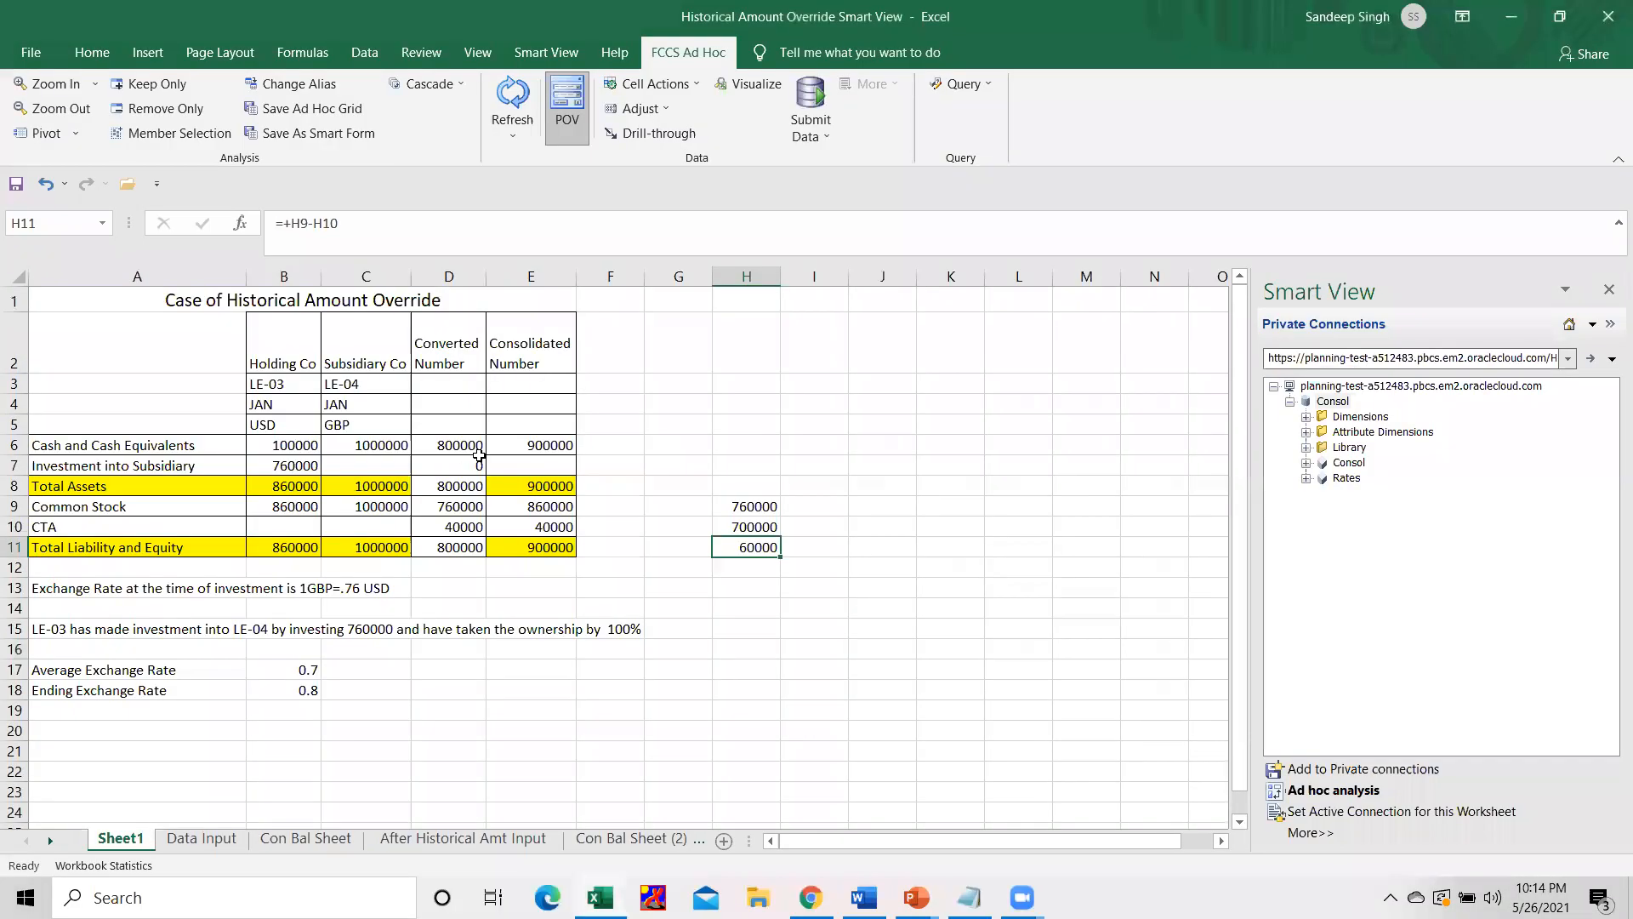
{"action": "left_click", "coordinate": [436, 508]}
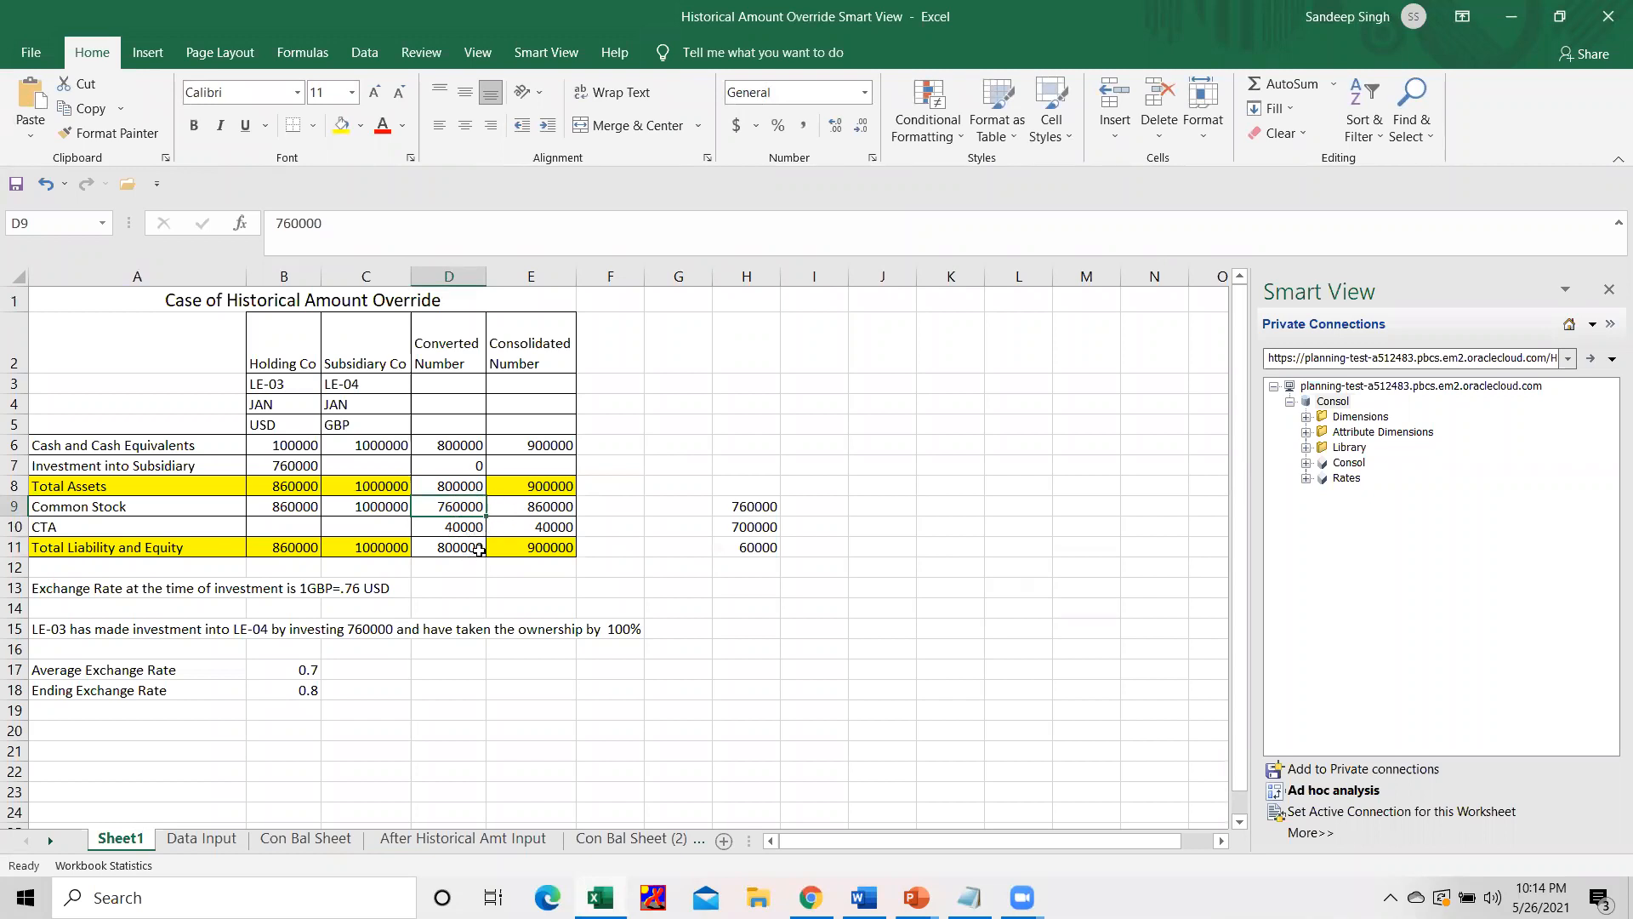
{"action": "key", "text": "alt+Tab"}
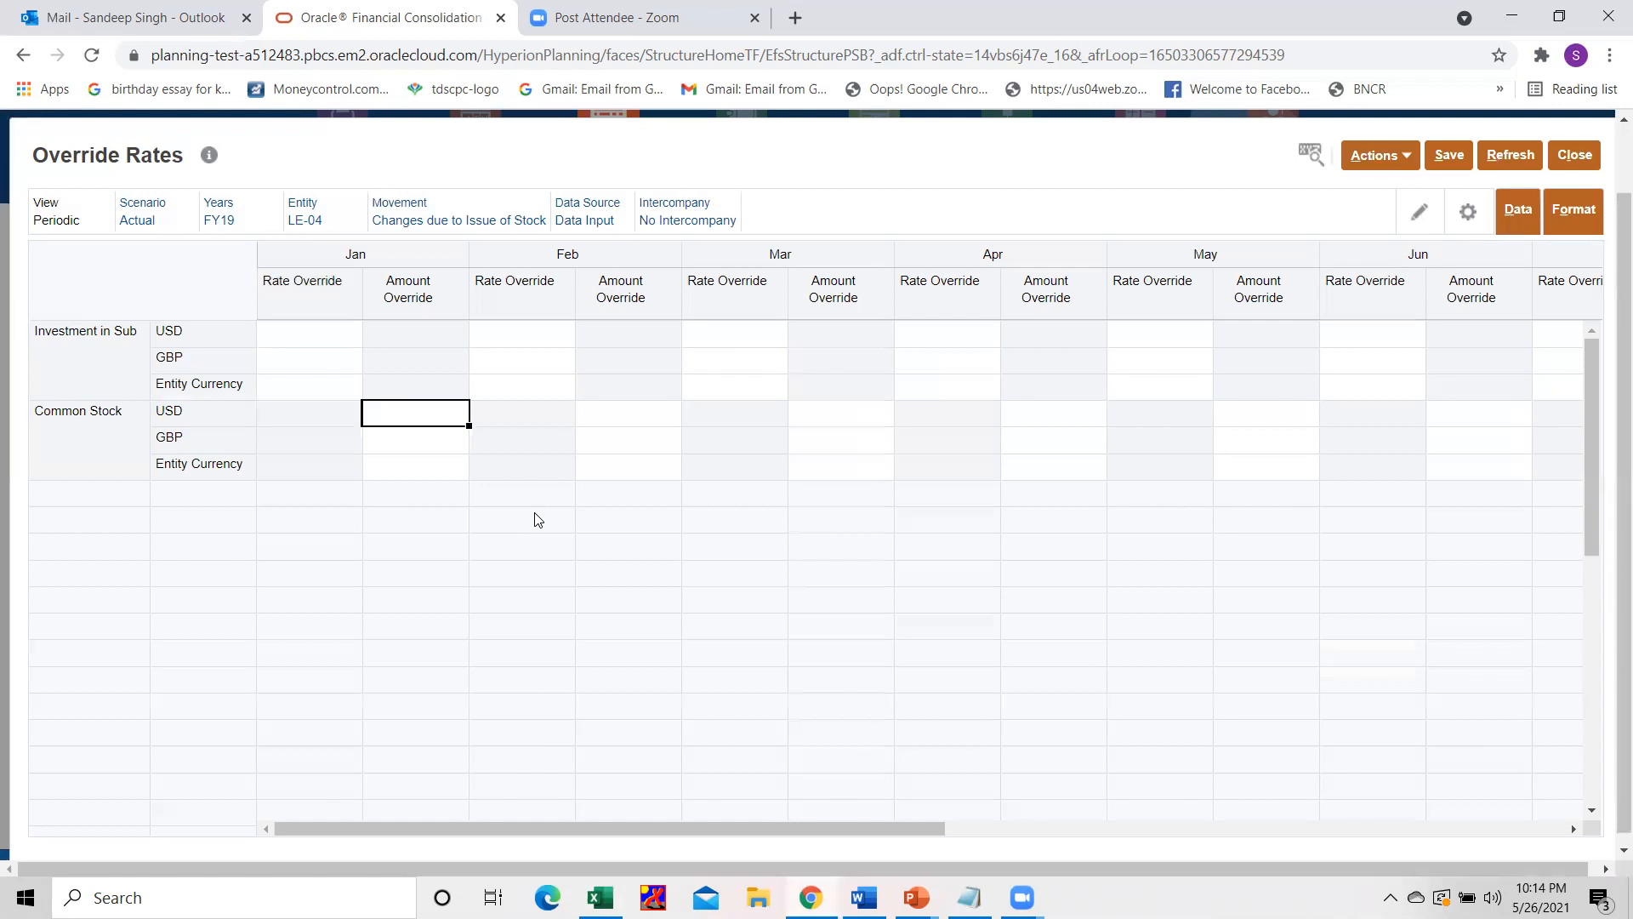
{"action": "type", "text": "760000"}
{"action": "key", "text": "Tab"}
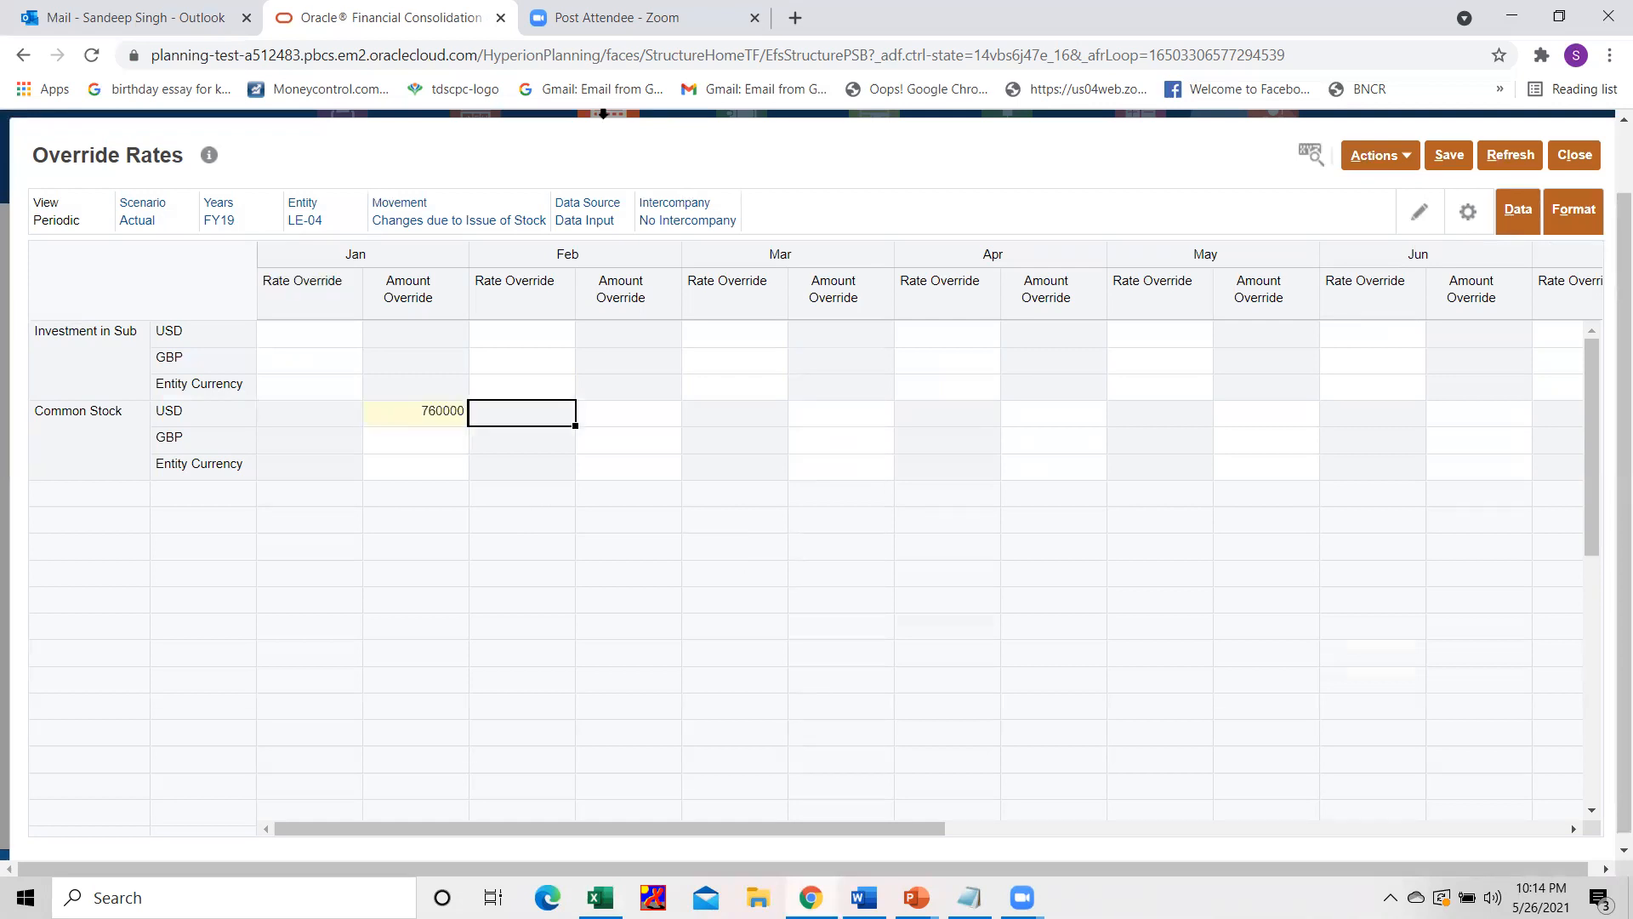
Save the override amount for LE-04 and close the Override Rates form.
{"action": "left_click", "coordinate": [1082, 26]}
{"action": "left_click", "coordinate": [984, 57]}
{"action": "left_click", "coordinate": [1463, 160]}
{"action": "left_click", "coordinate": [1453, 156]}
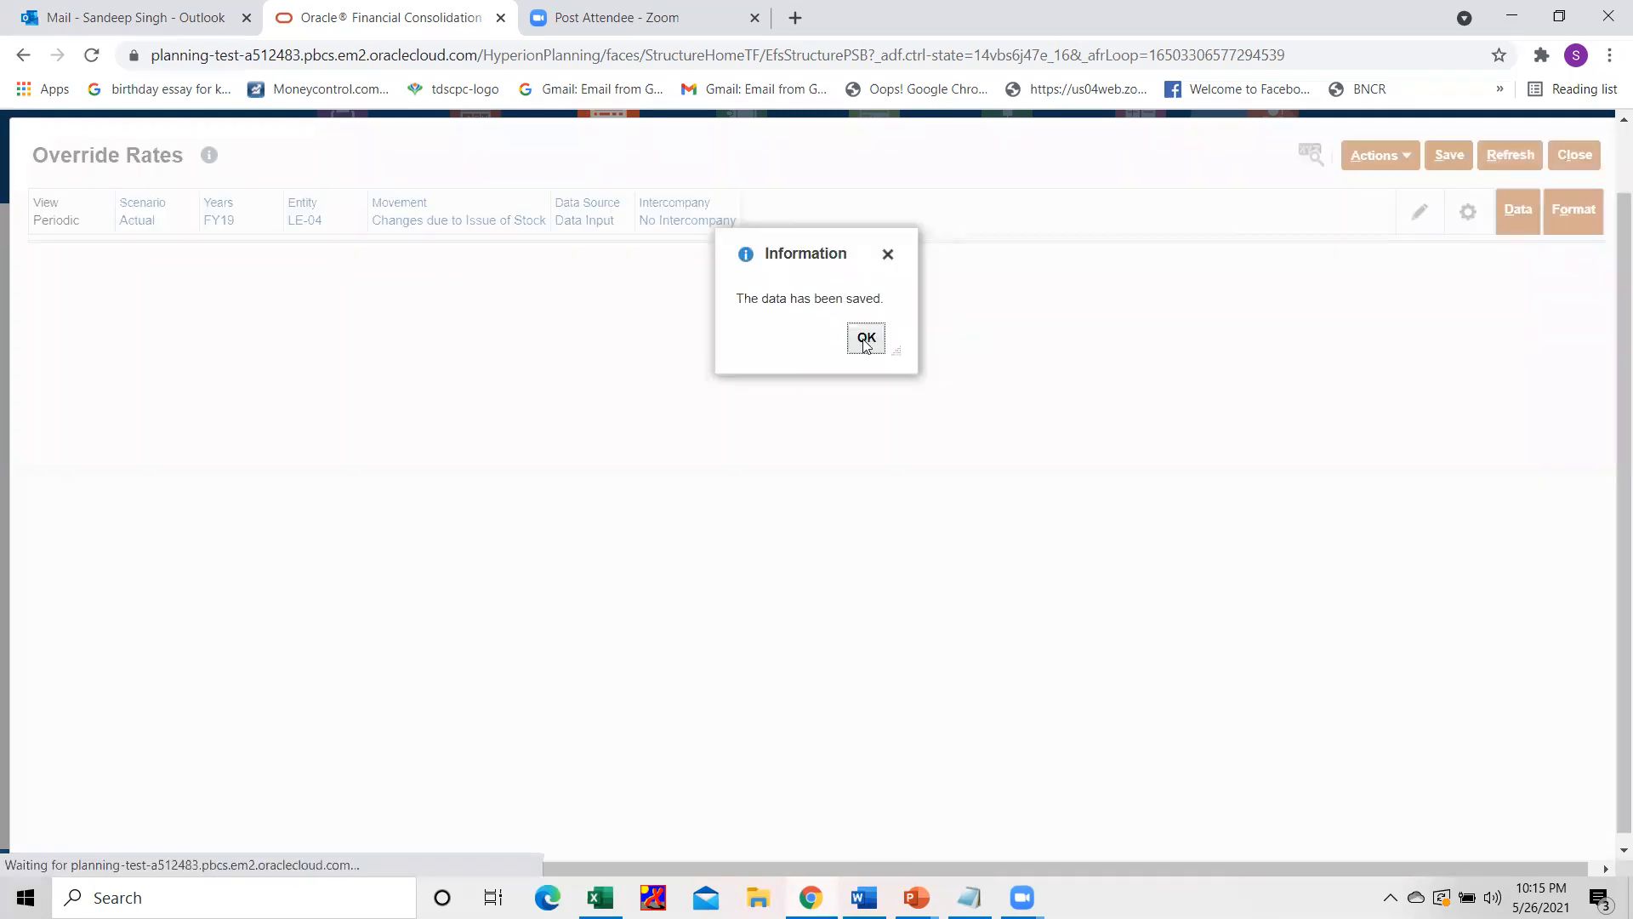
{"action": "left_click", "coordinate": [866, 341]}
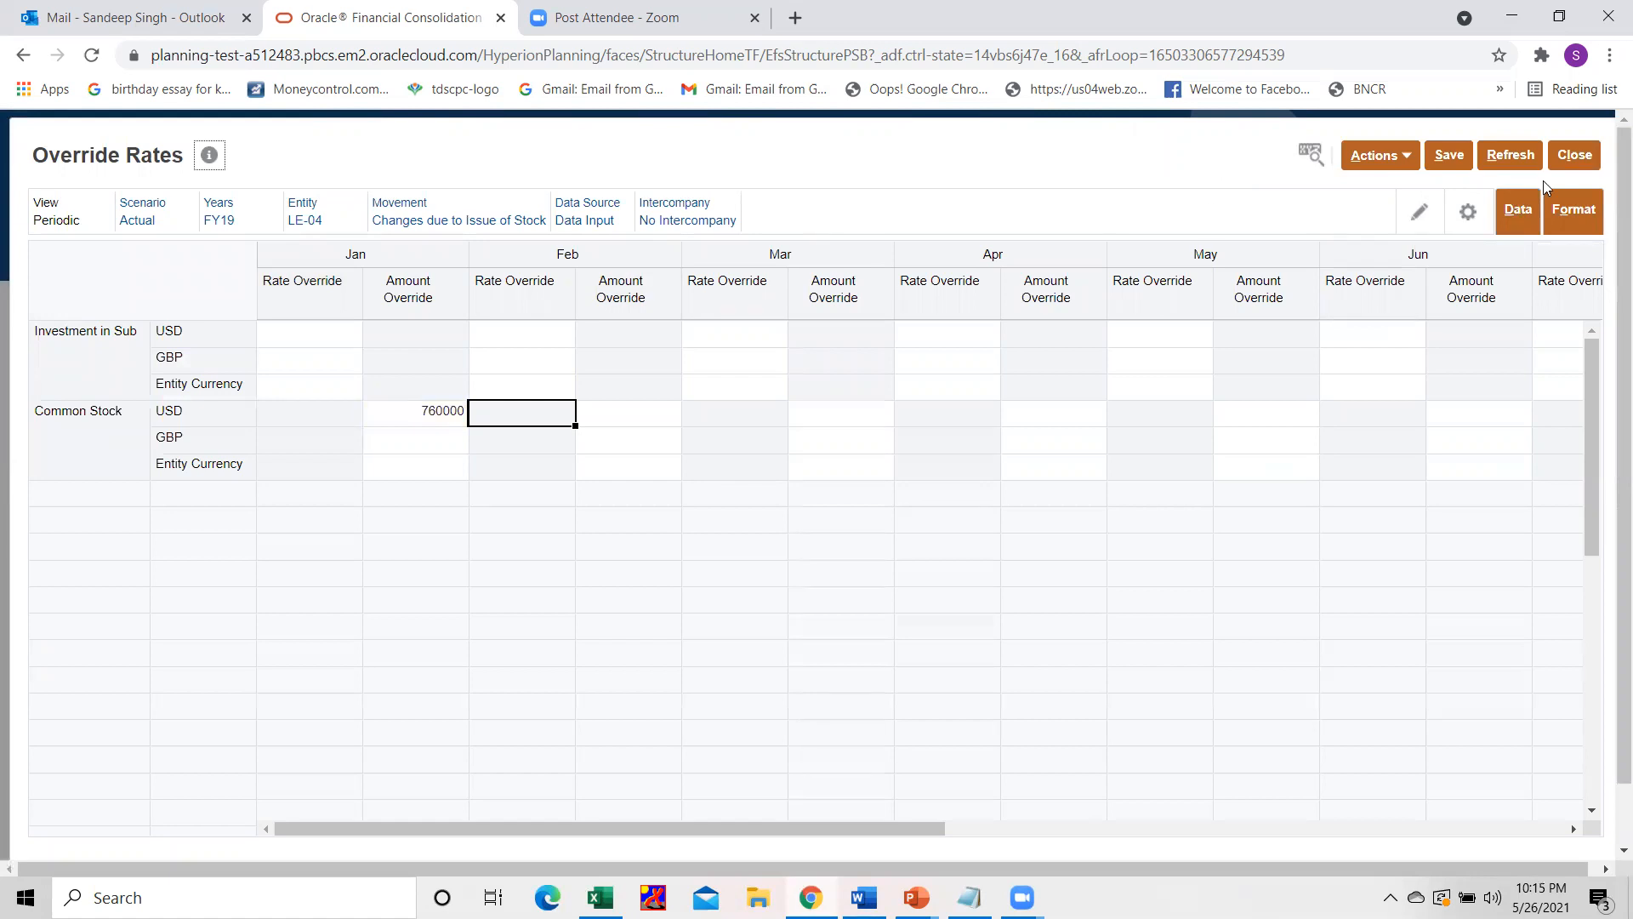
{"action": "left_click", "coordinate": [1572, 154]}
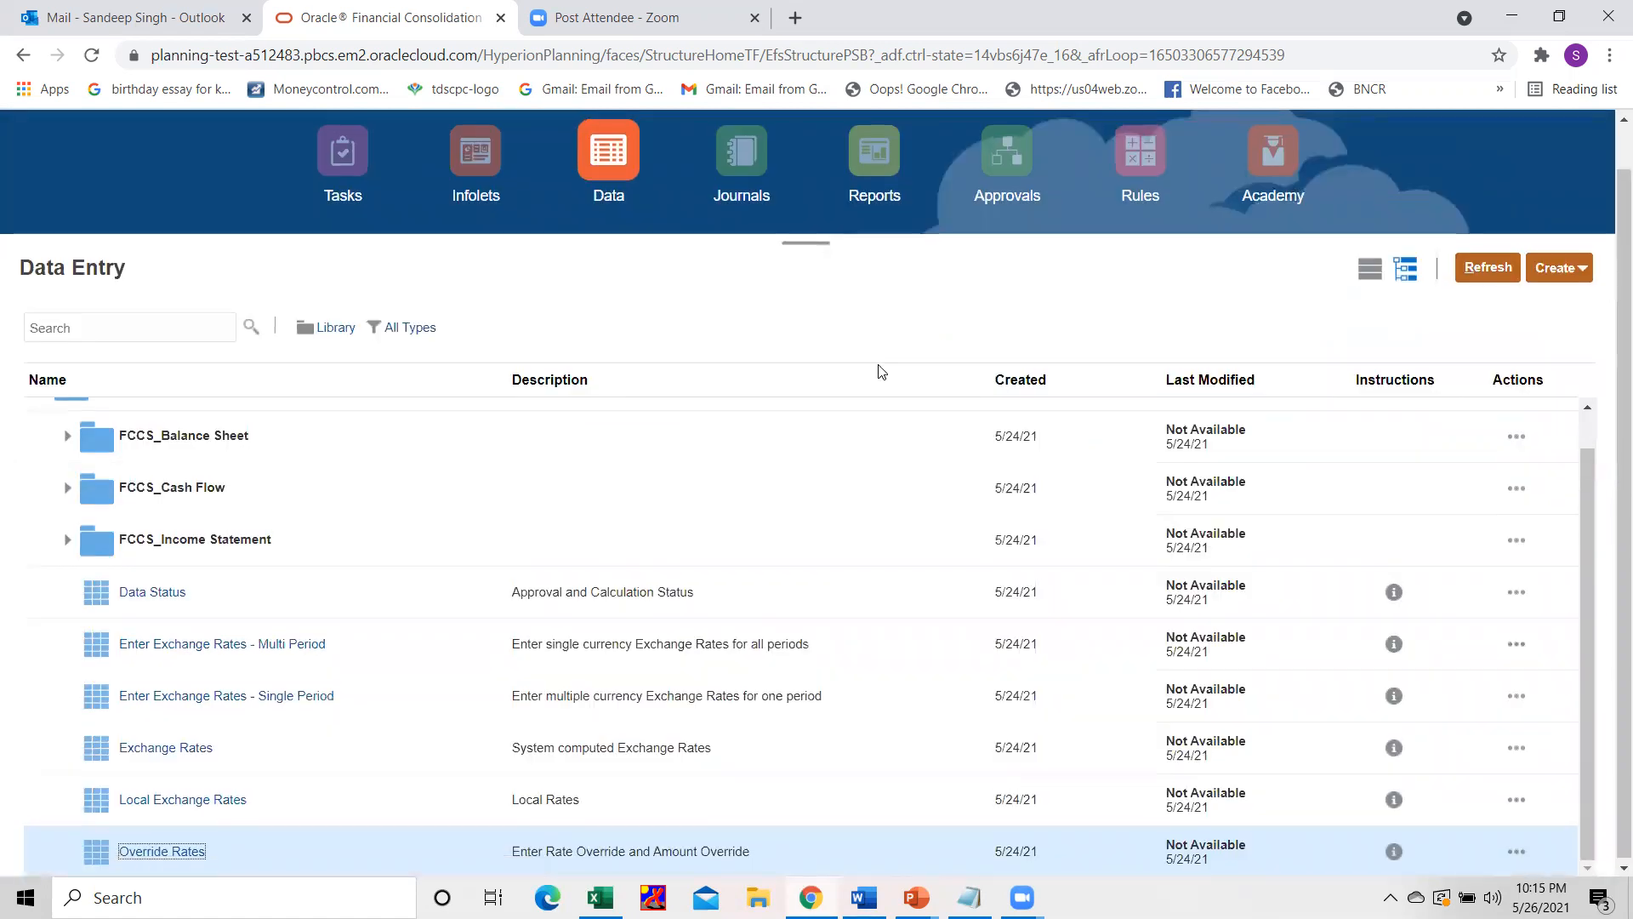
Run the Consolidate business rule for entity CE-02, scenario actual, period Jan and year FY19.
{"action": "scroll", "coordinate": [881, 371], "scroll_direction": "up", "scroll_amount": 1}
{"action": "left_click", "coordinate": [1137, 217]}
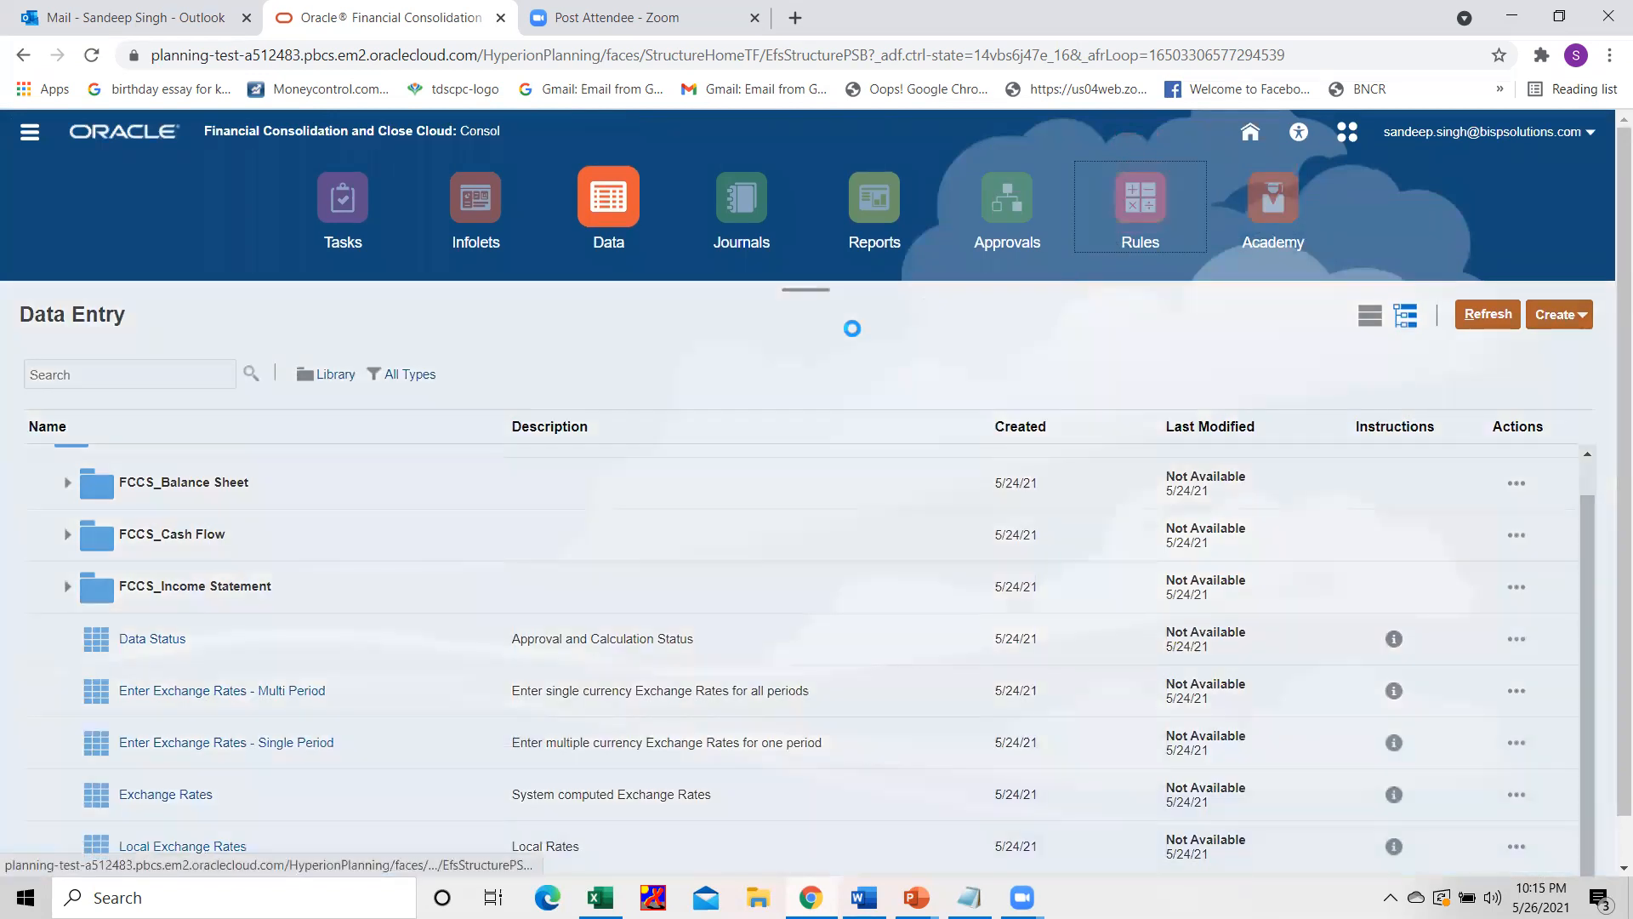
{"action": "left_click", "coordinate": [1542, 513]}
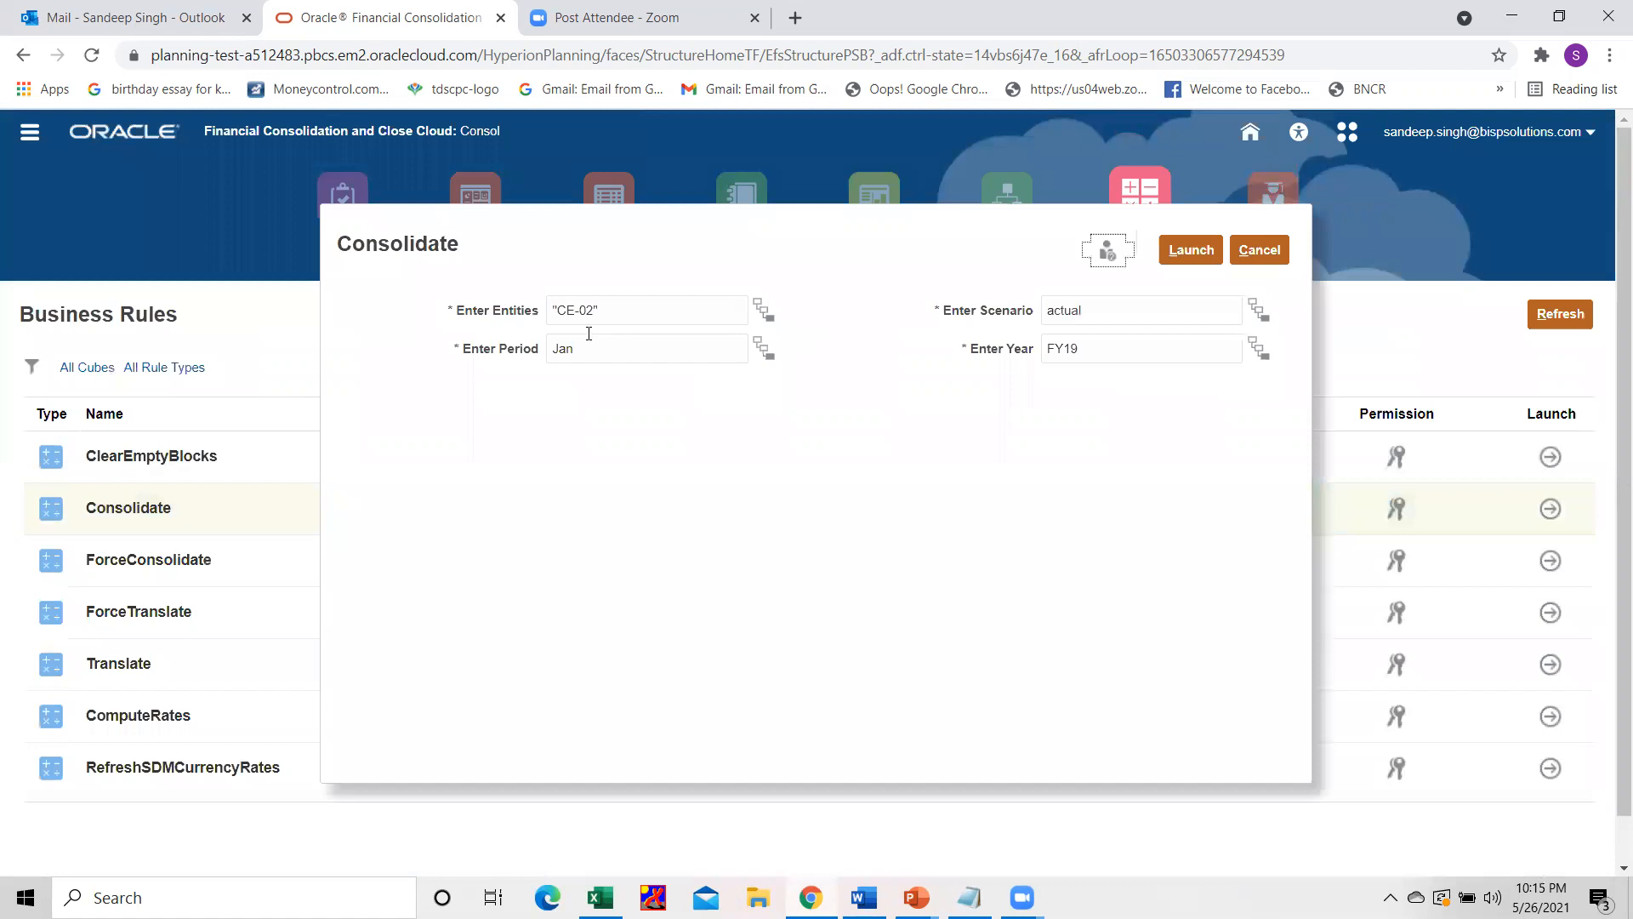
{"action": "triple_click", "coordinate": [609, 311]}
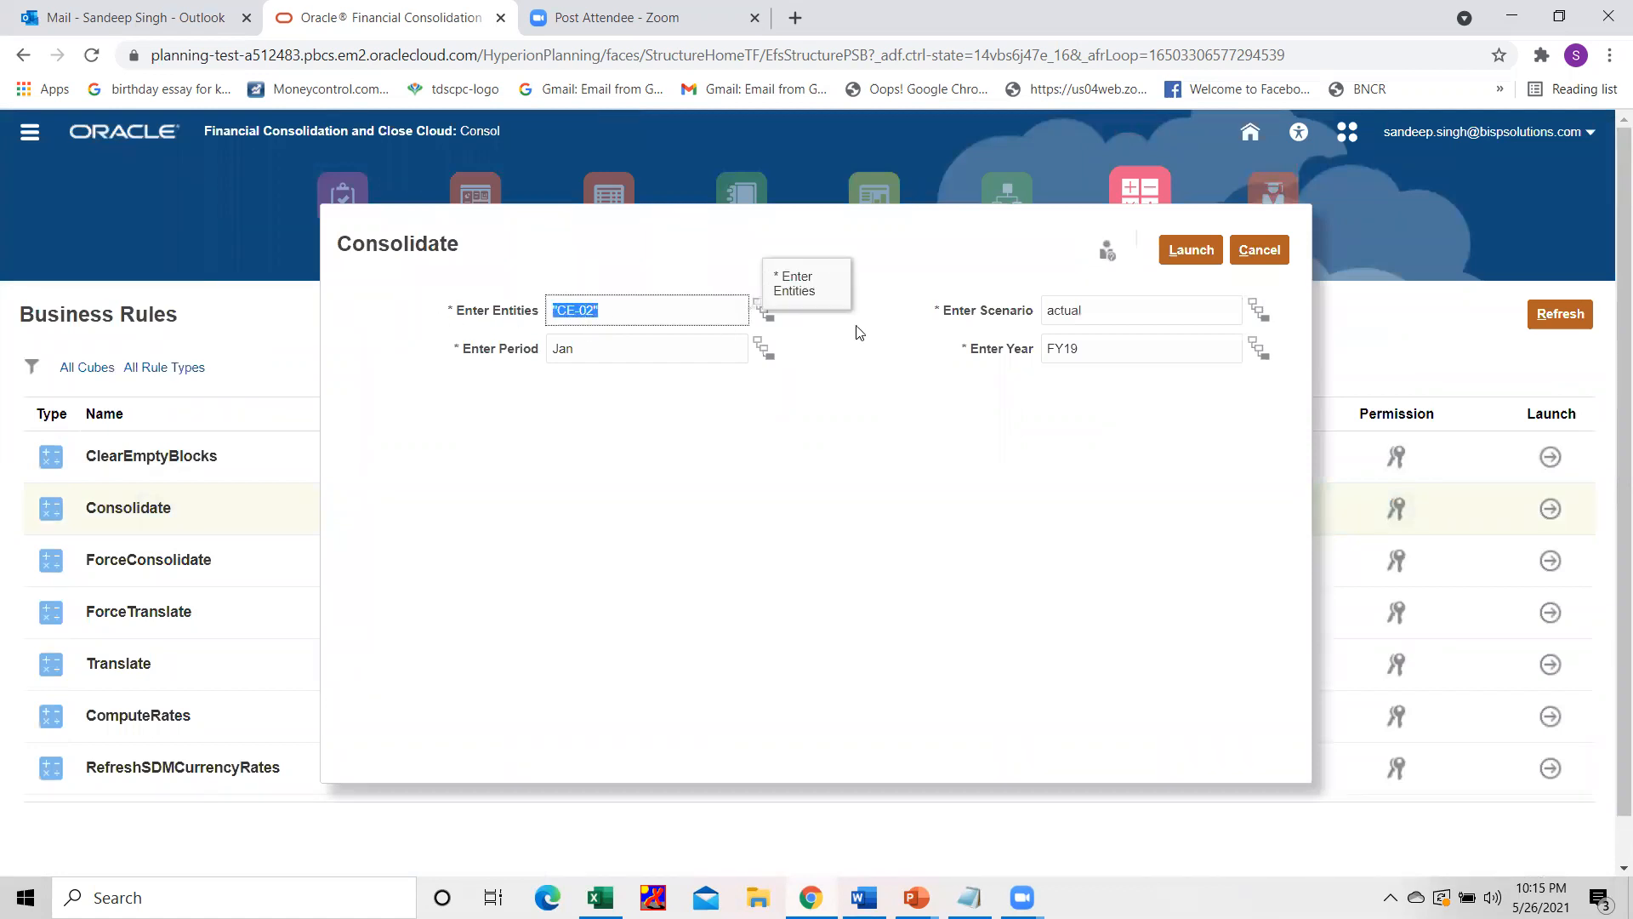
{"action": "double_click", "coordinate": [1126, 311]}
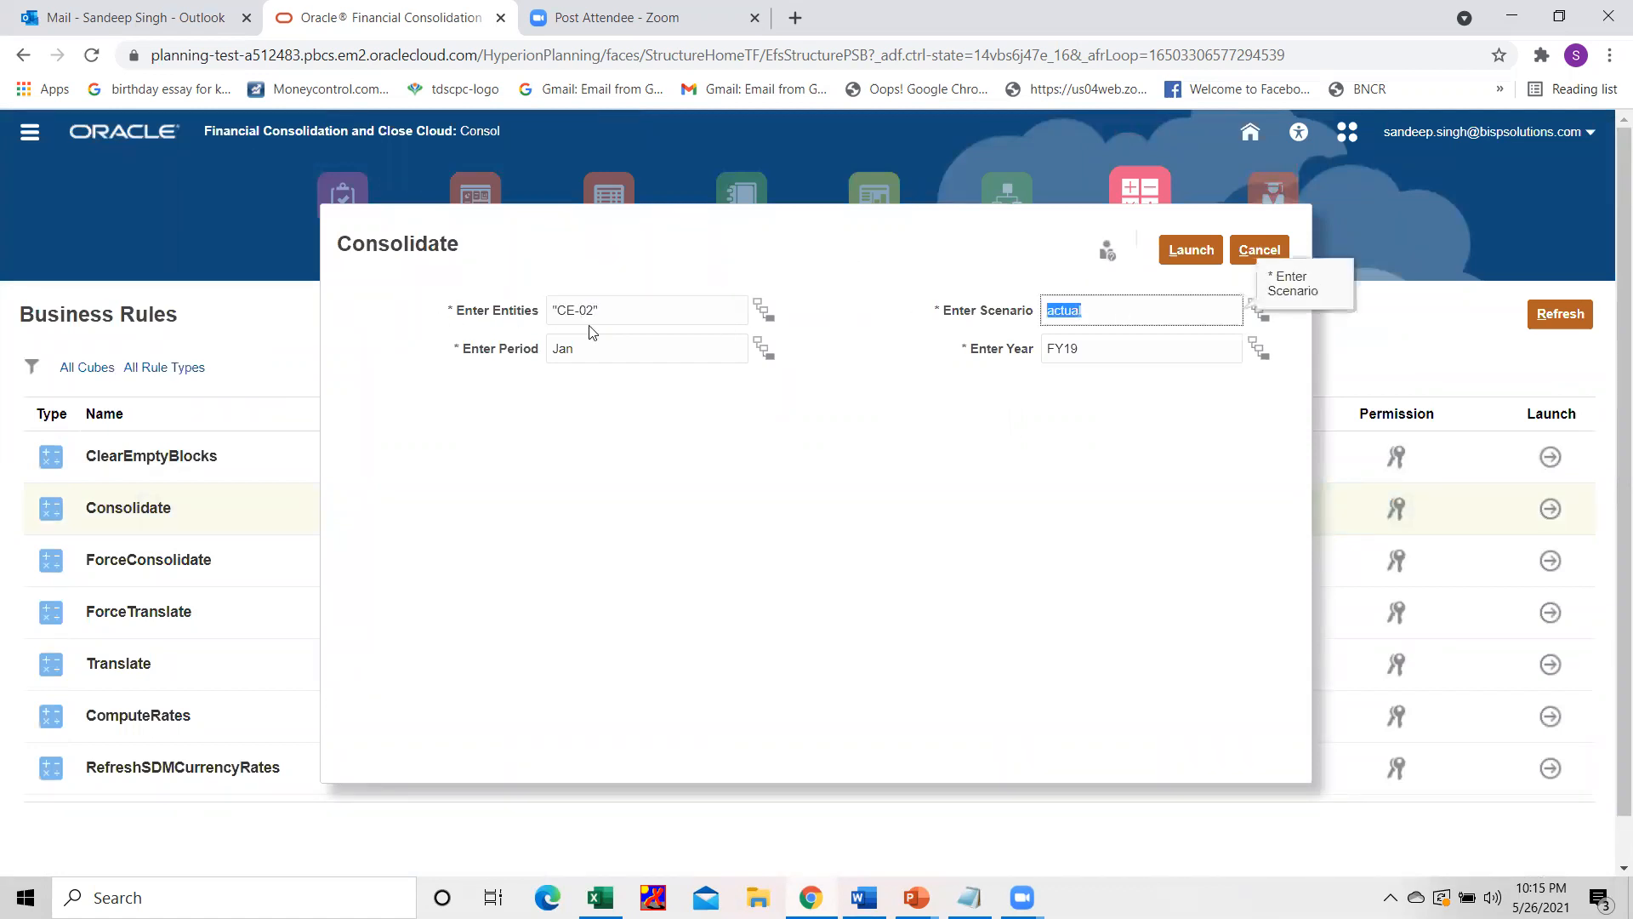
{"action": "double_click", "coordinate": [594, 349]}
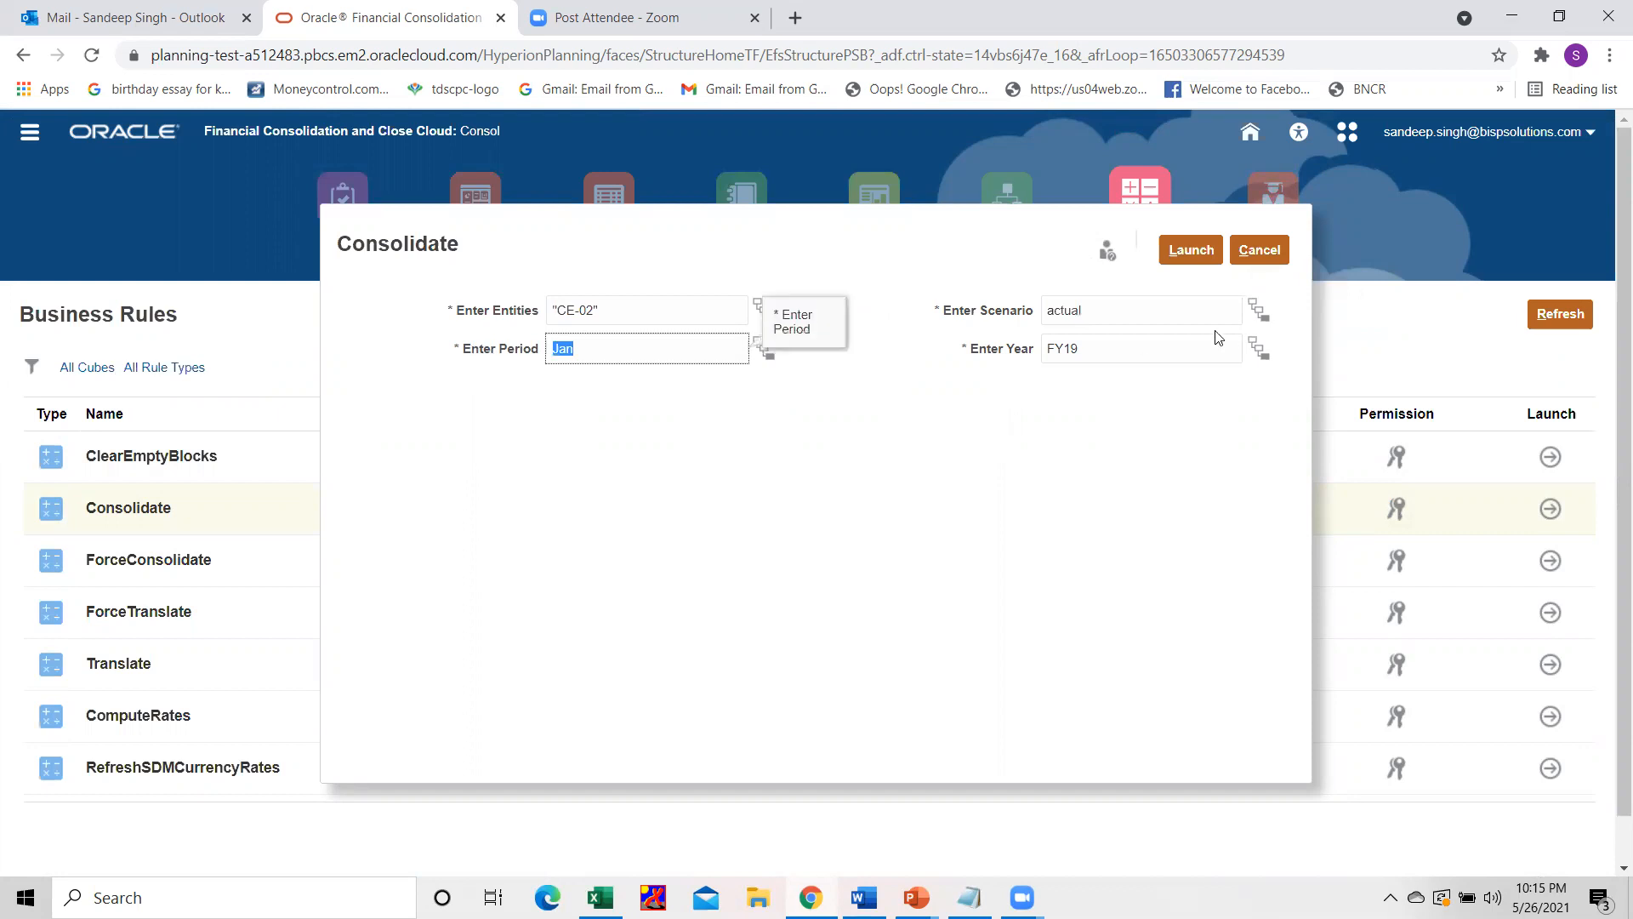
{"action": "left_click", "coordinate": [1191, 251]}
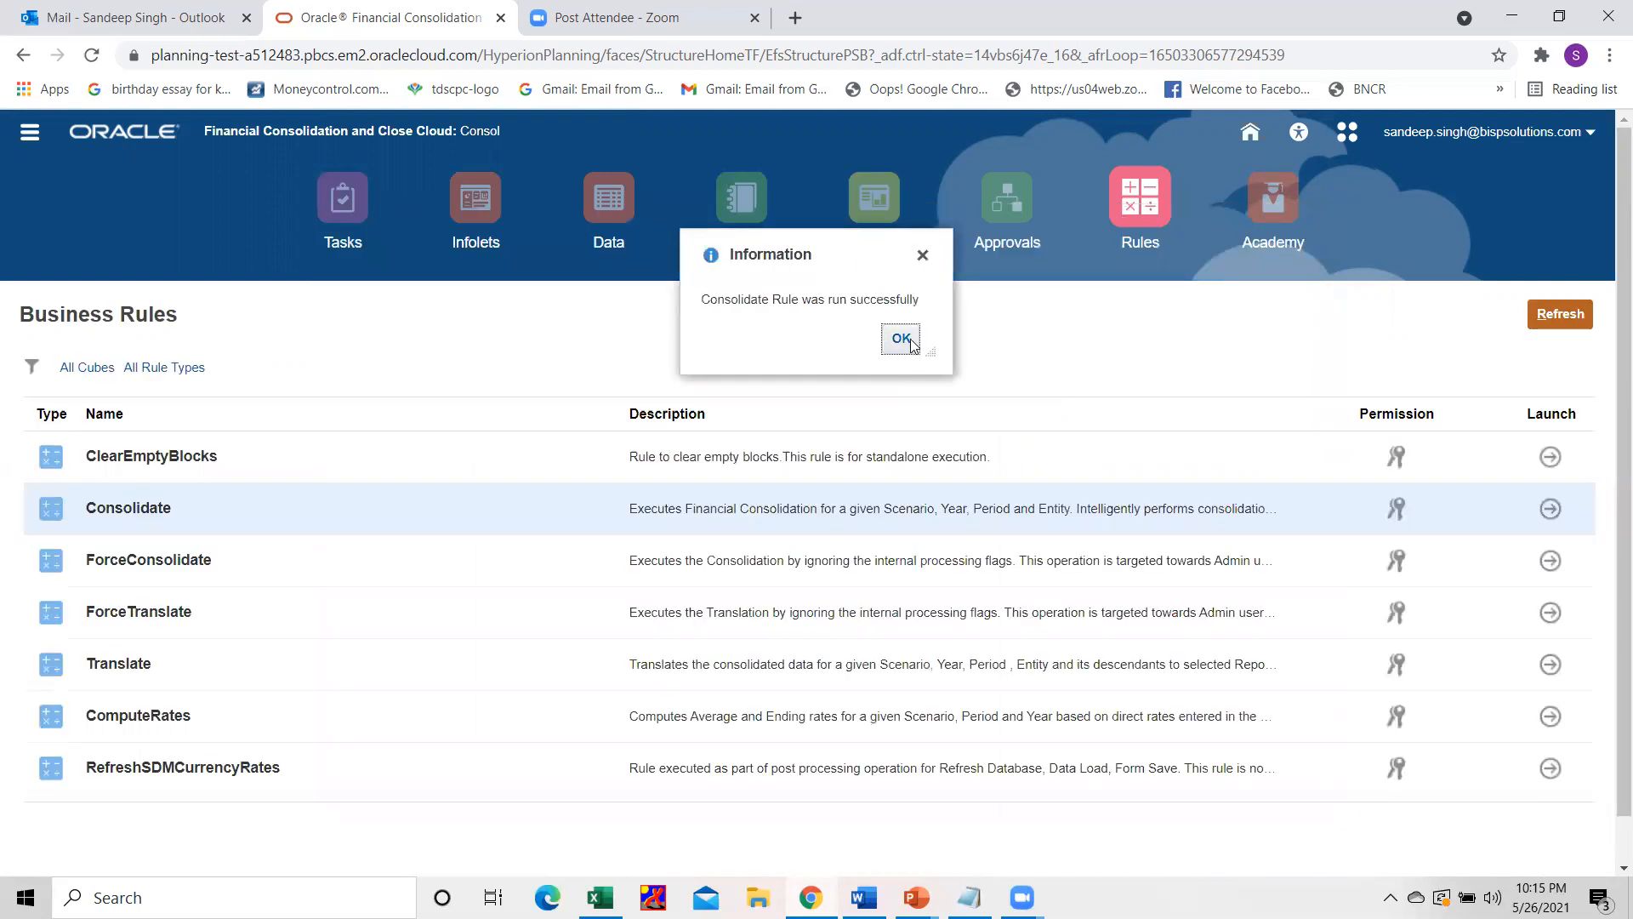
Dismiss the Consolidate rule message, switch to the Excel workbook and refresh the Smart View data on the Con Bal Sheet.
{"action": "left_click", "coordinate": [903, 339]}
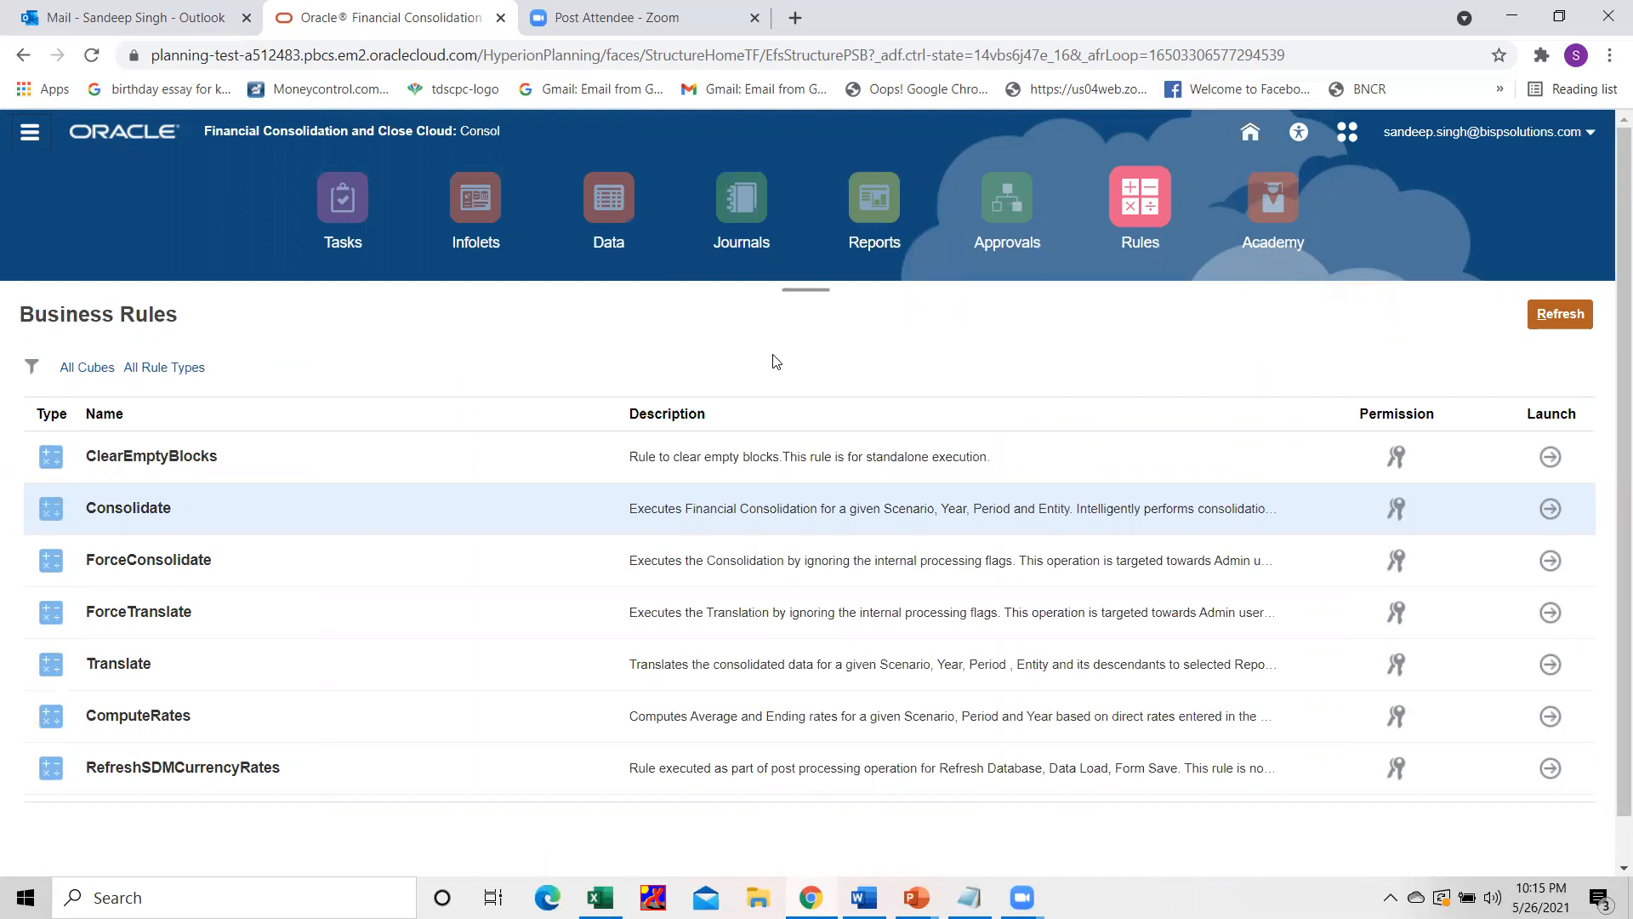
{"action": "key", "text": "alt+Tab"}
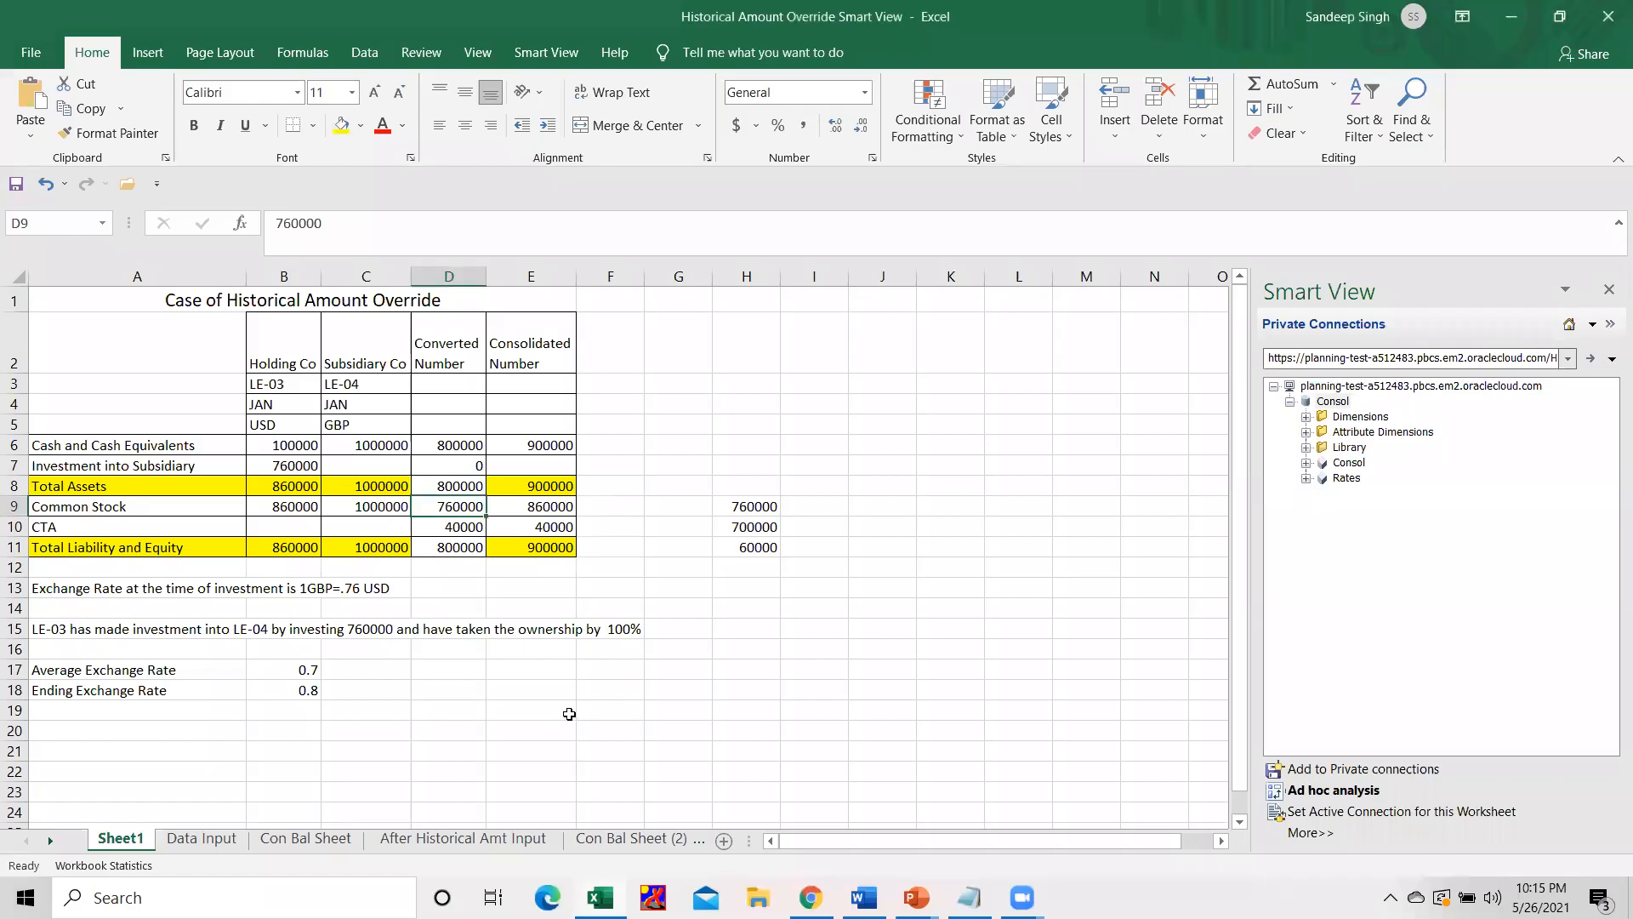
{"action": "left_click", "coordinate": [323, 829]}
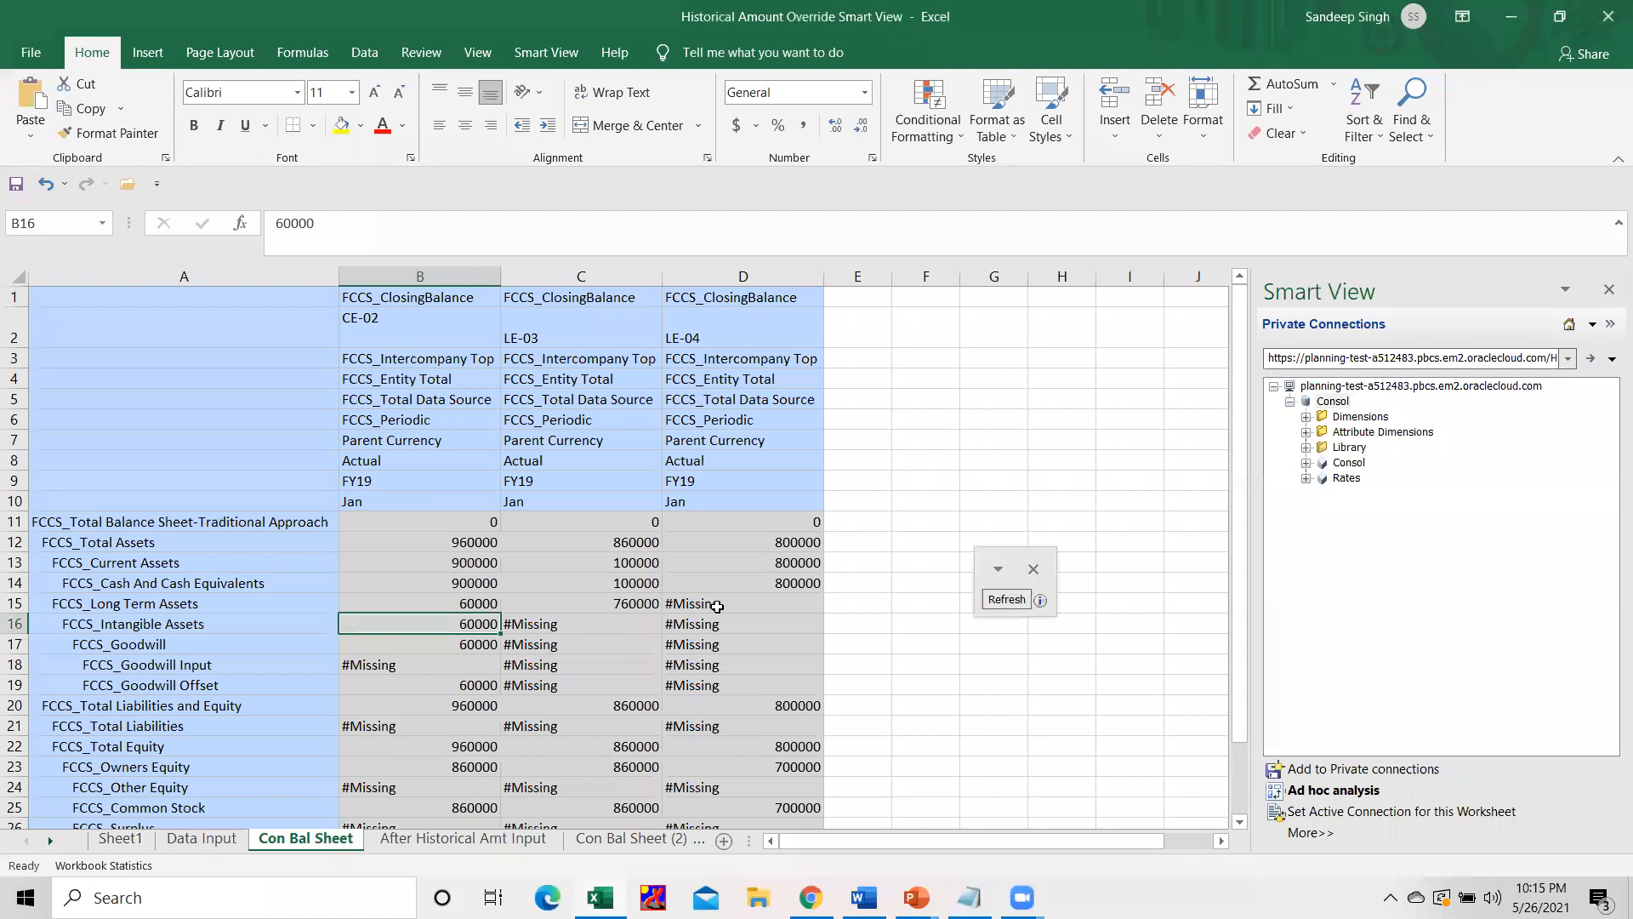
{"action": "left_click", "coordinate": [736, 610]}
{"action": "left_click", "coordinate": [1004, 599]}
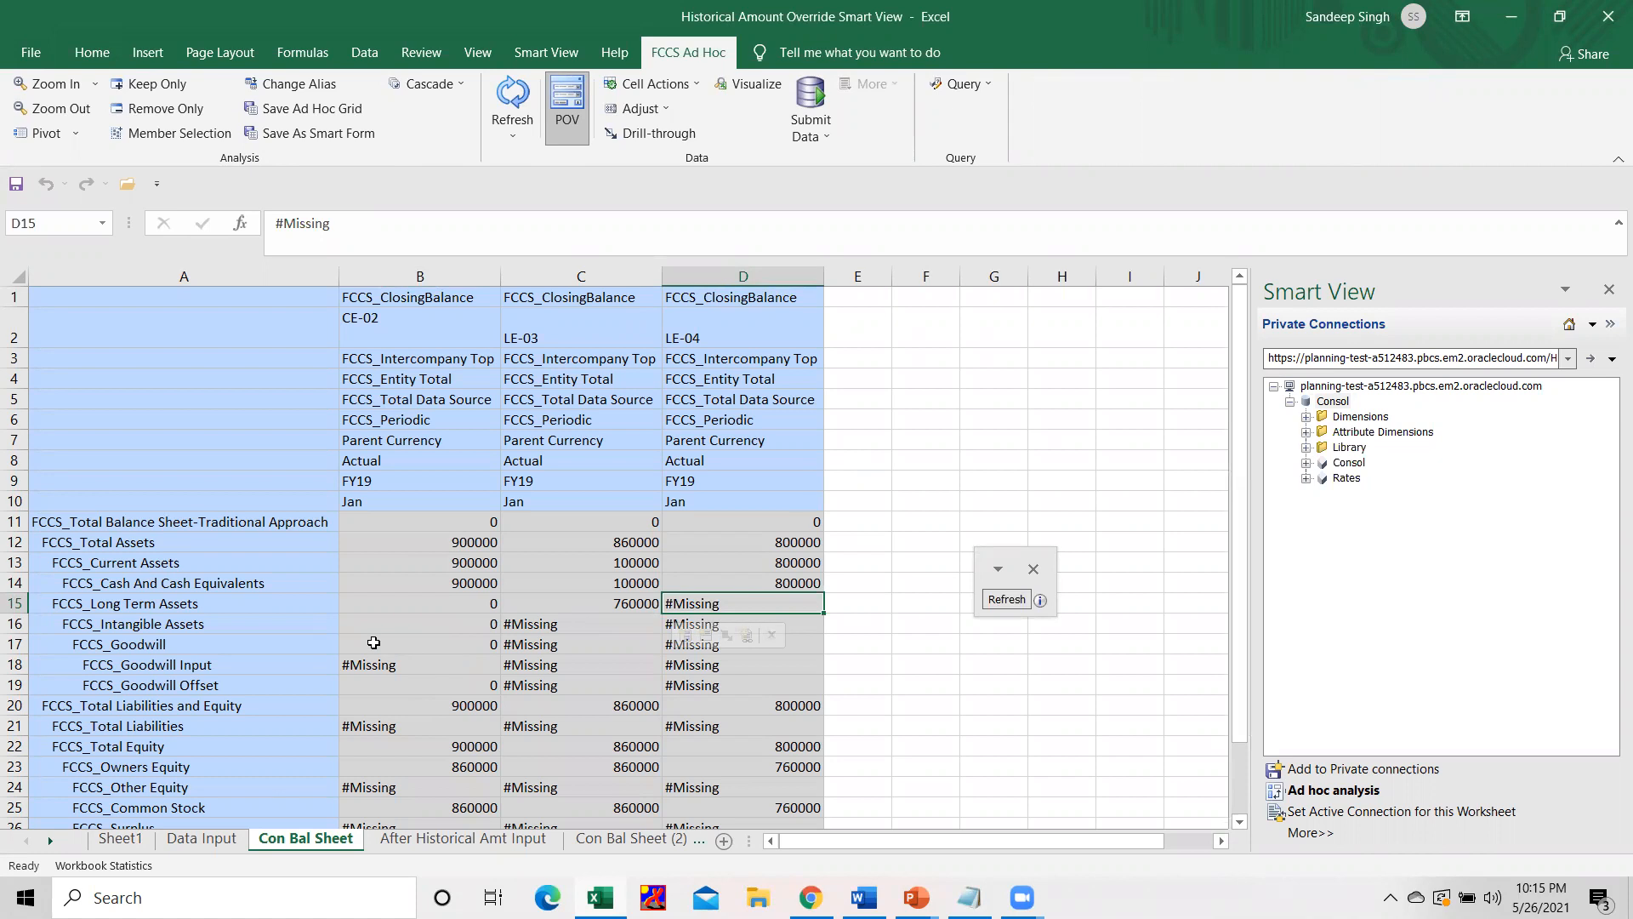
Examine CE-02's goodwill and total assets on the Con Bal Sheet against the consolidated cash and common stock in Sheet1.
{"action": "left_click", "coordinate": [457, 640]}
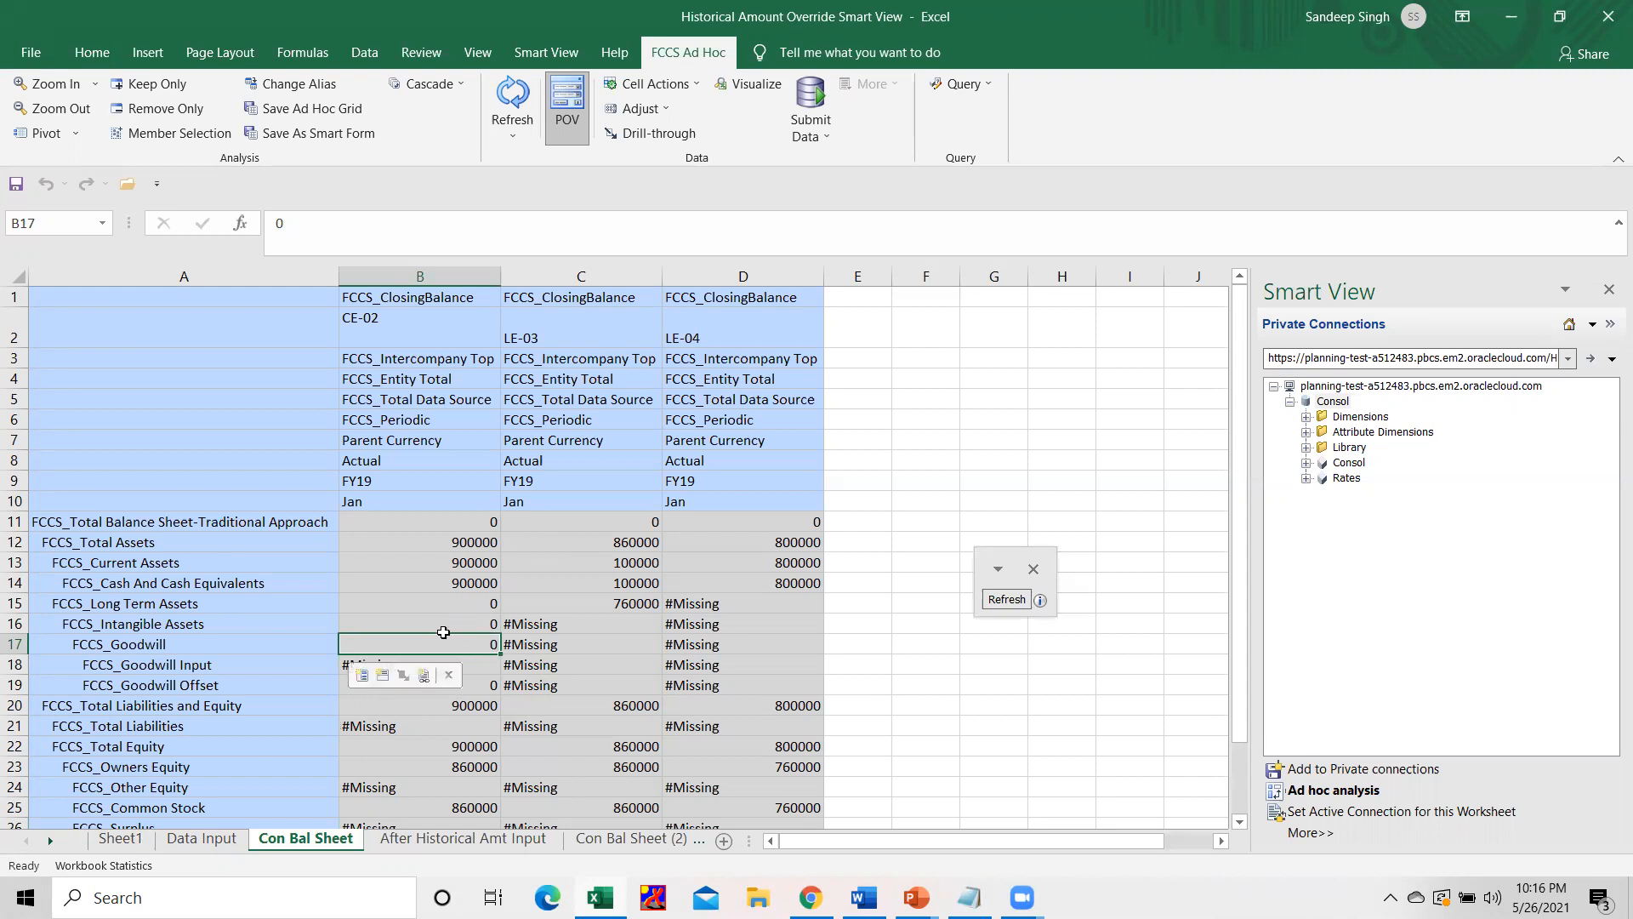
{"action": "left_click", "coordinate": [482, 536]}
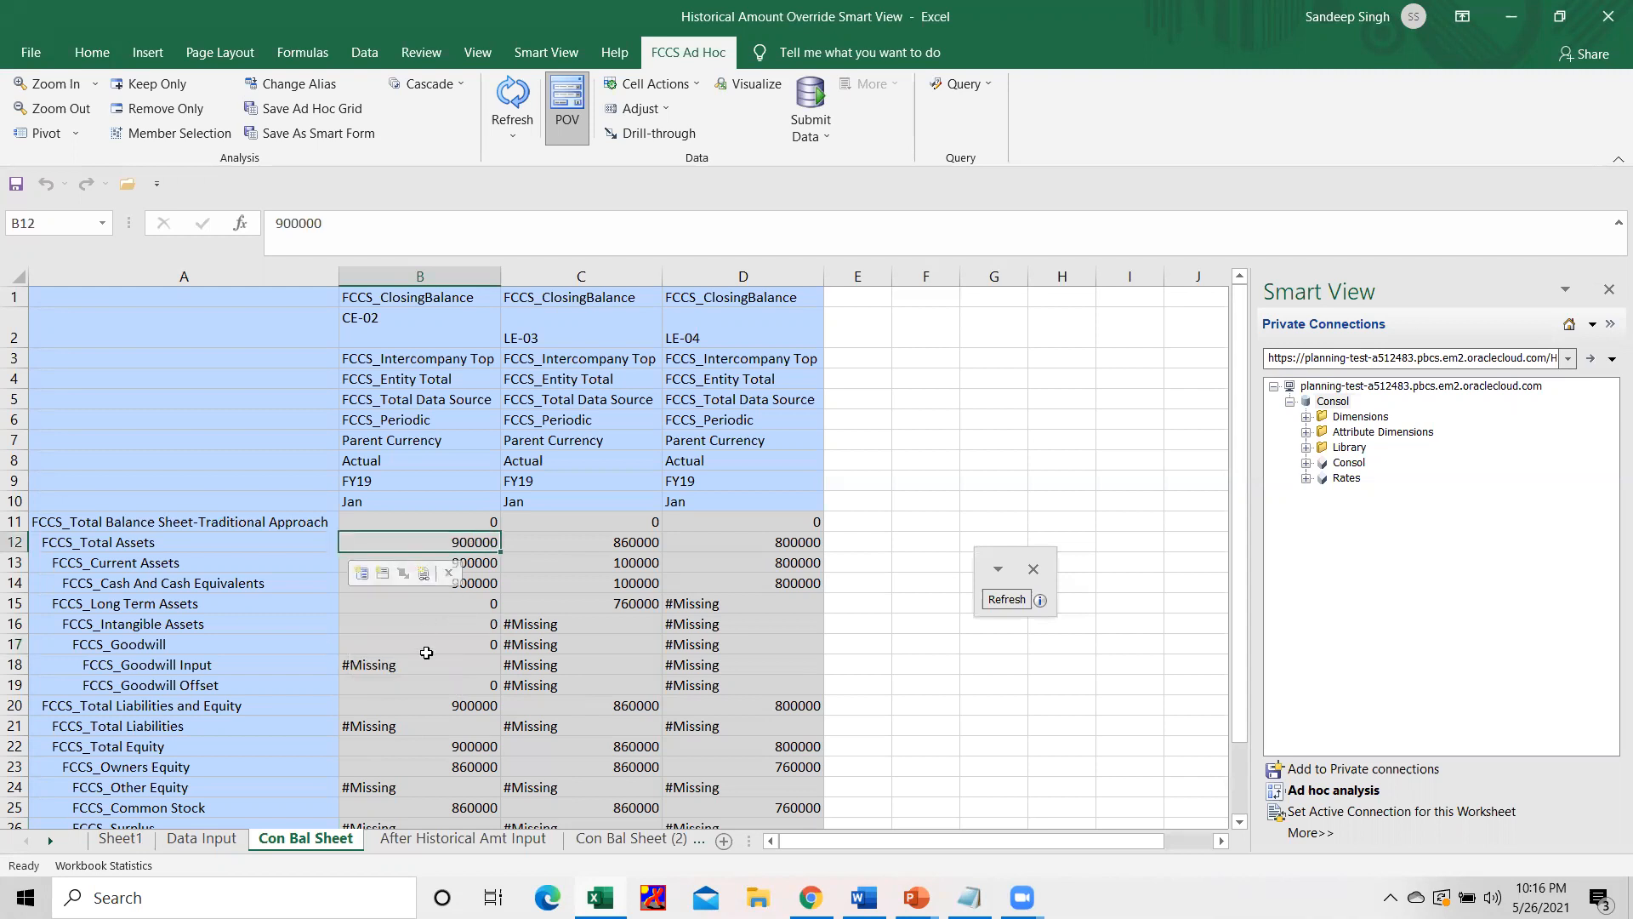
{"action": "left_click", "coordinate": [138, 835]}
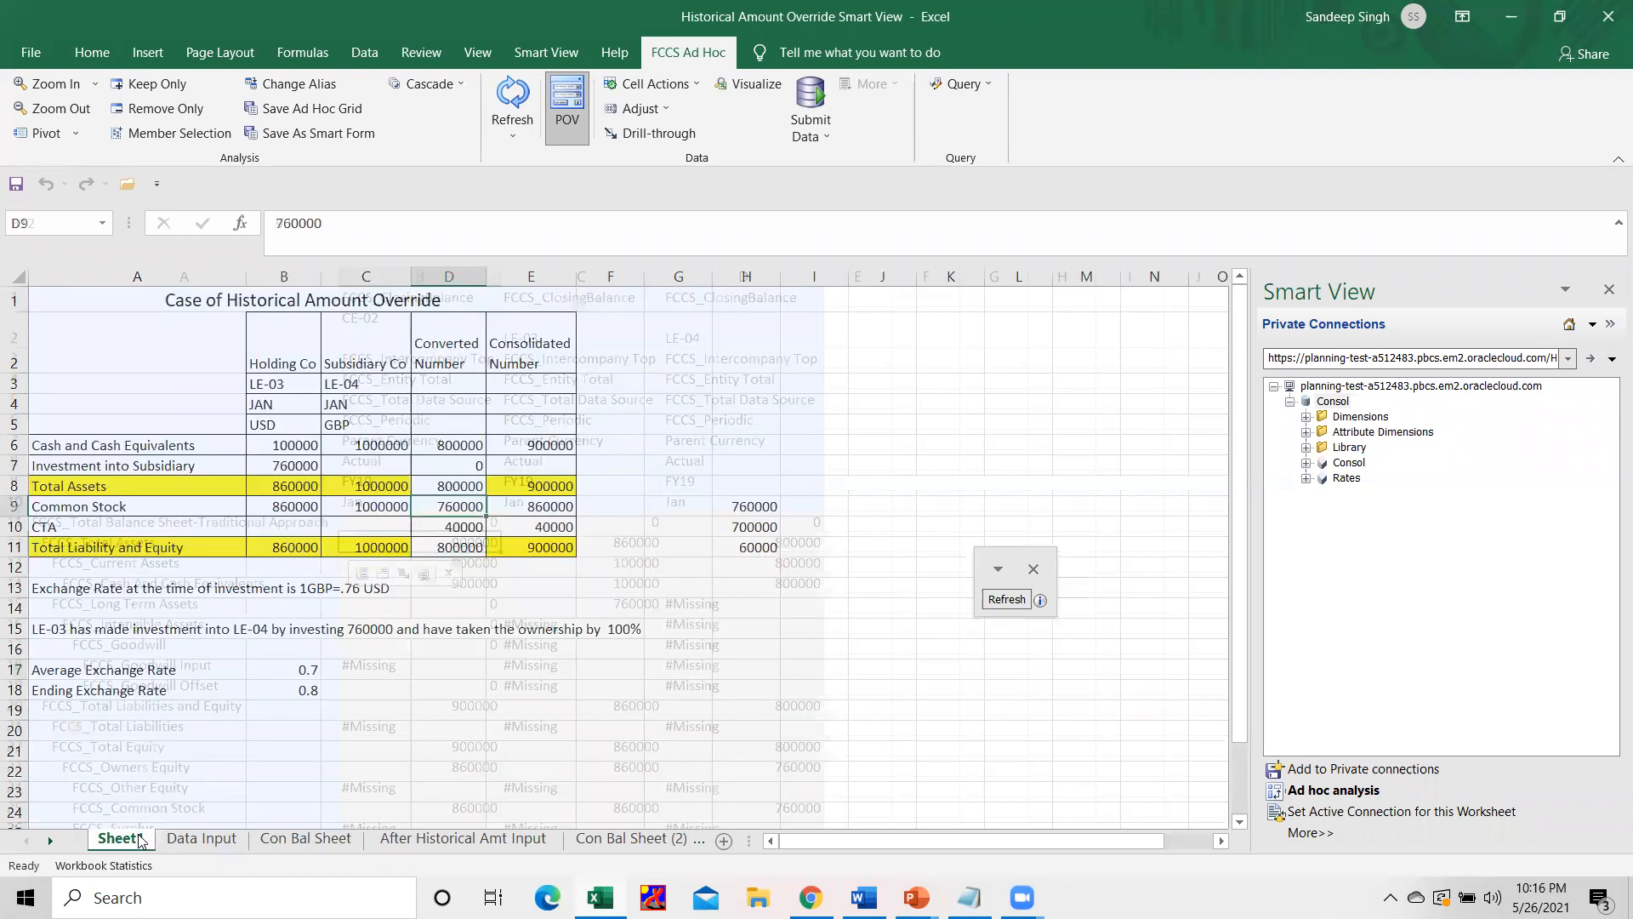
{"action": "left_click", "coordinate": [540, 443]}
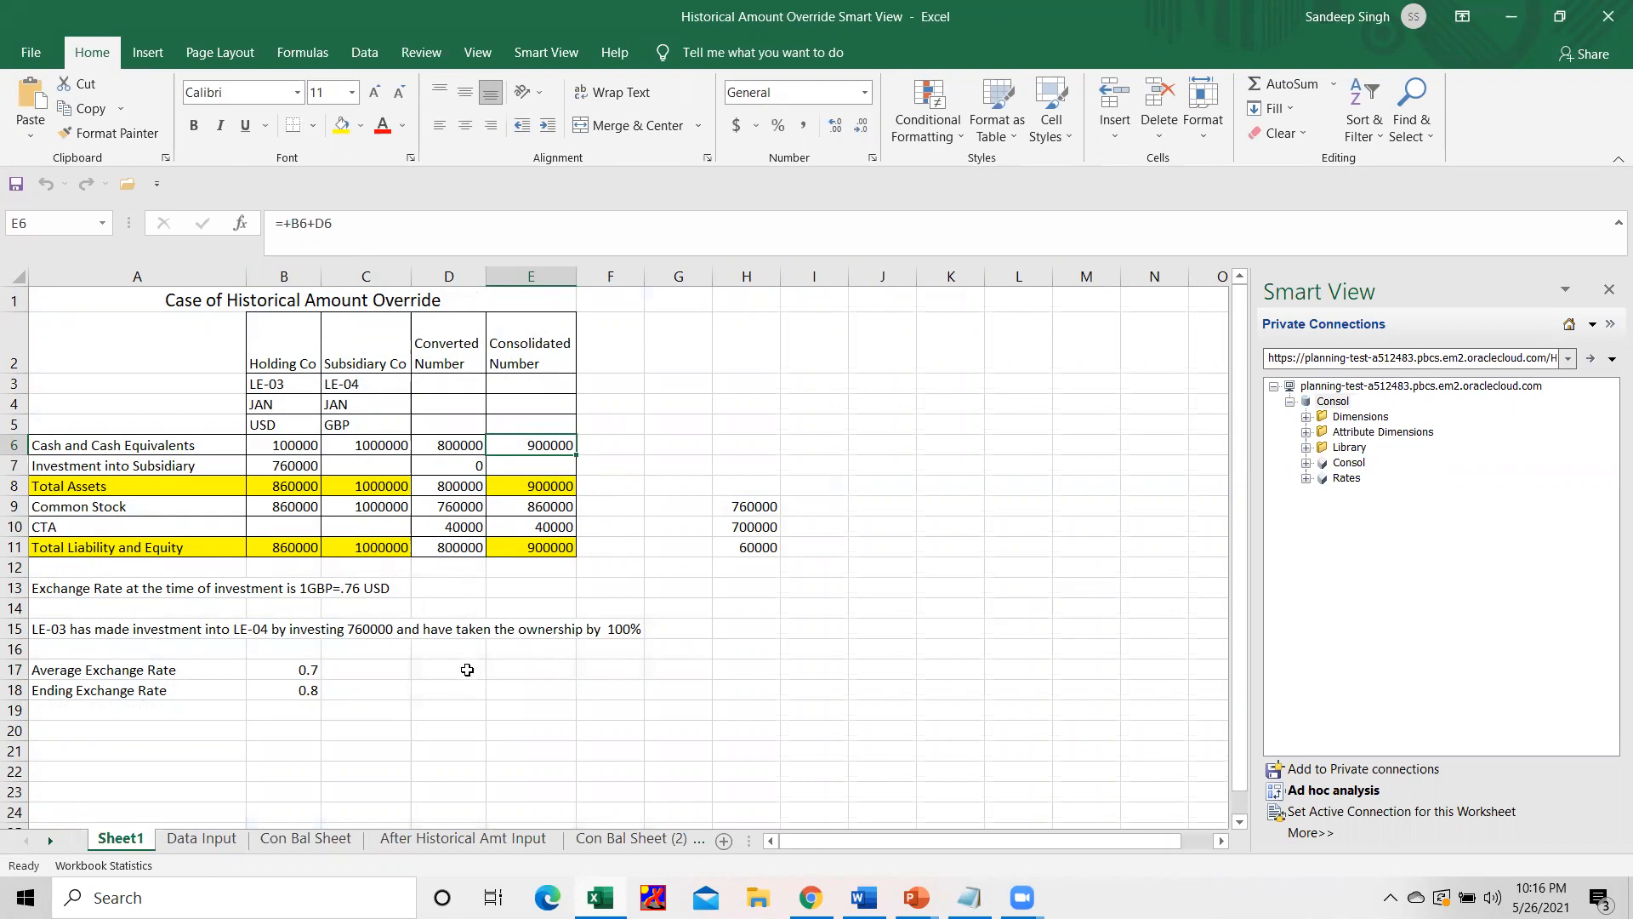
{"action": "left_click", "coordinate": [544, 505]}
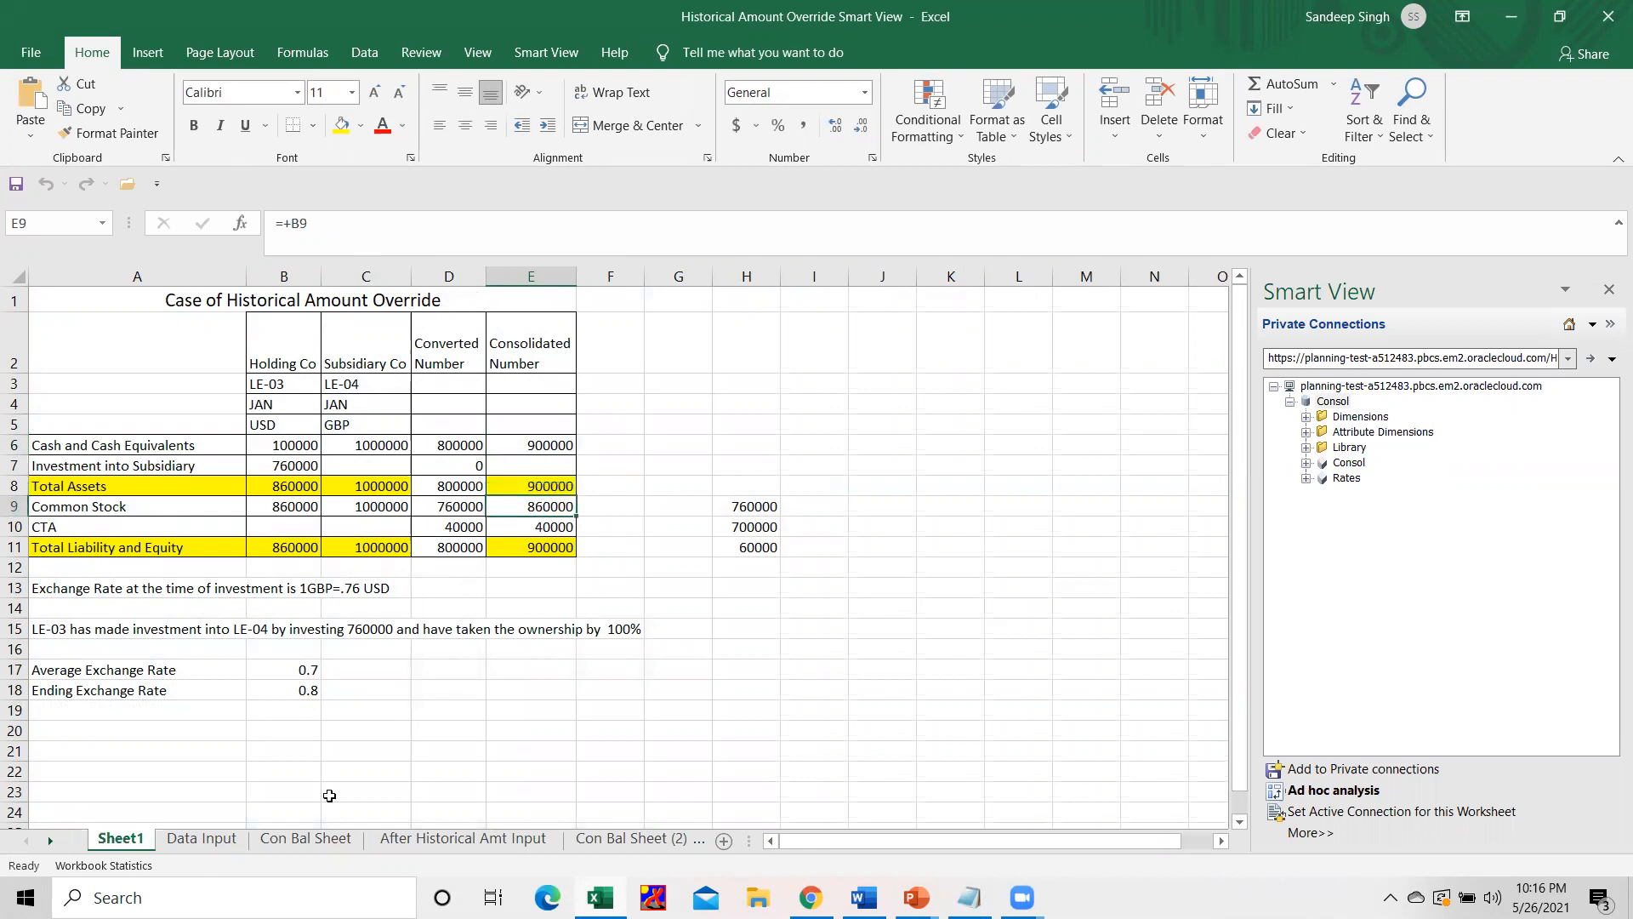
Compare CE-02's common stock and CTA on the Con Bal Sheet with the expected consolidated numbers in Sheet1.
{"action": "left_click", "coordinate": [343, 842]}
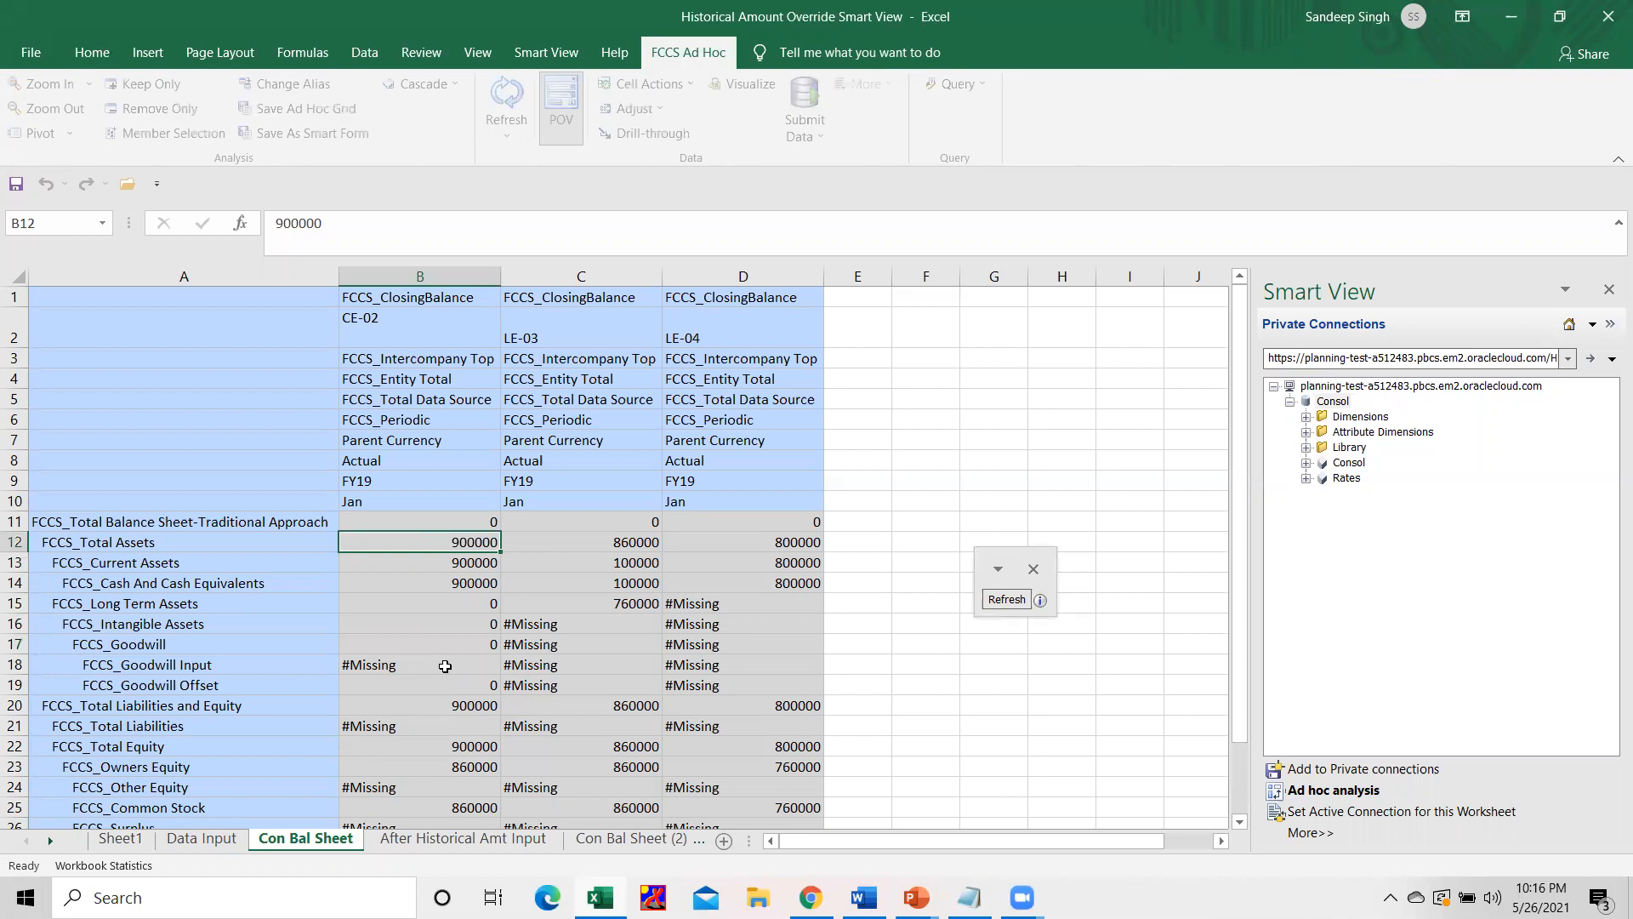
{"action": "scroll", "coordinate": [434, 671], "scroll_direction": "down", "scroll_amount": 2}
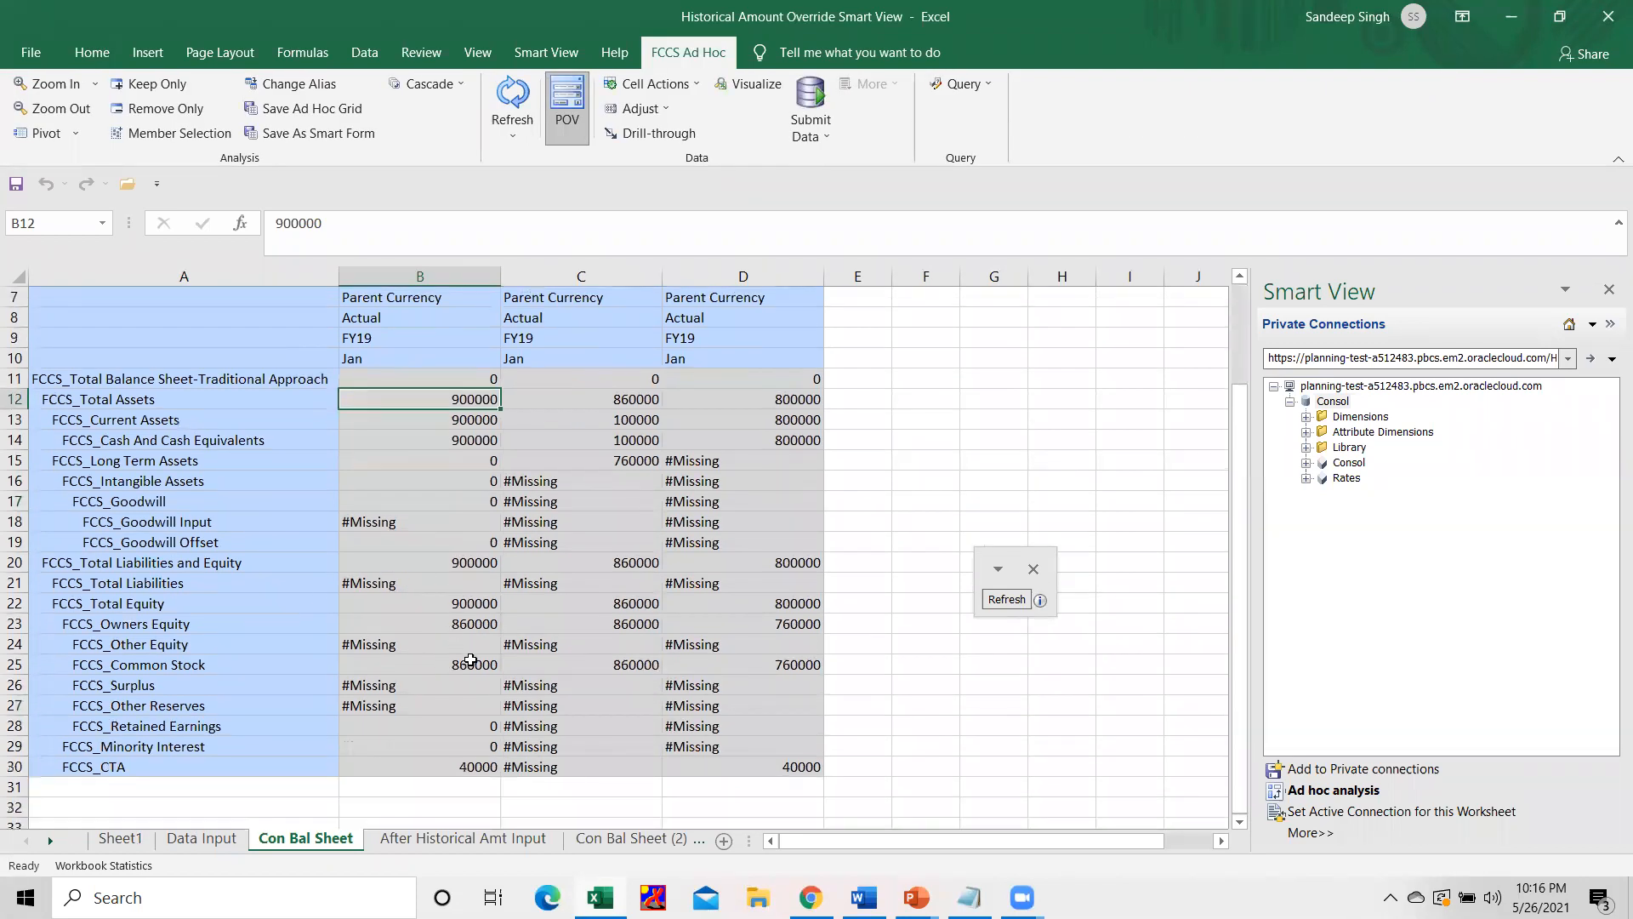
{"action": "left_click", "coordinate": [479, 666]}
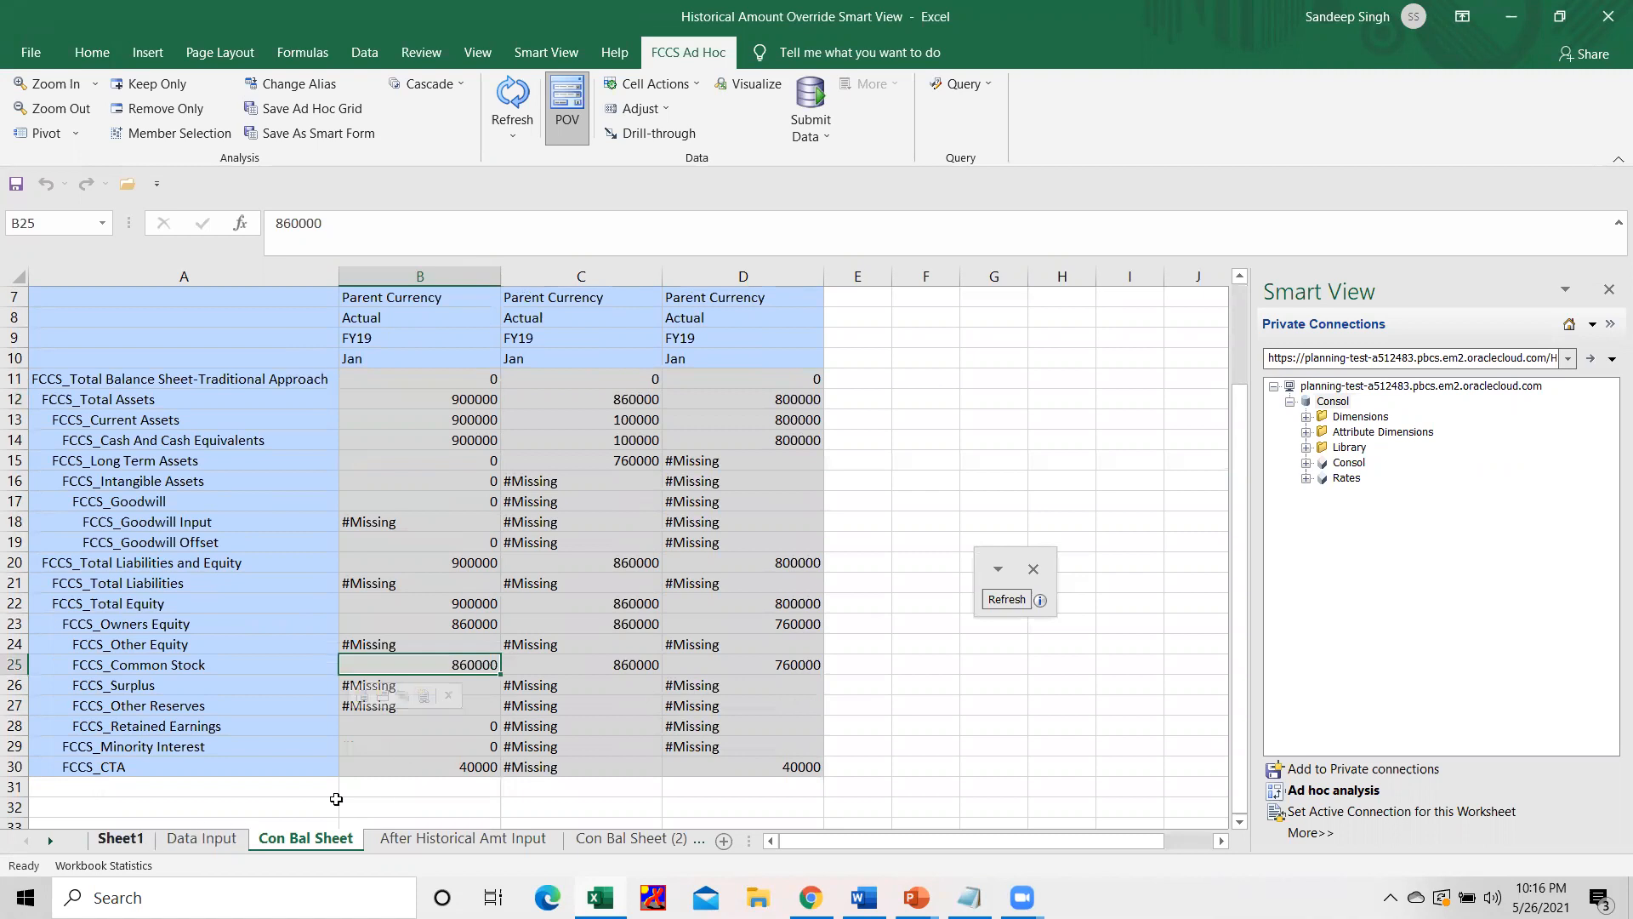
{"action": "left_click", "coordinate": [467, 768]}
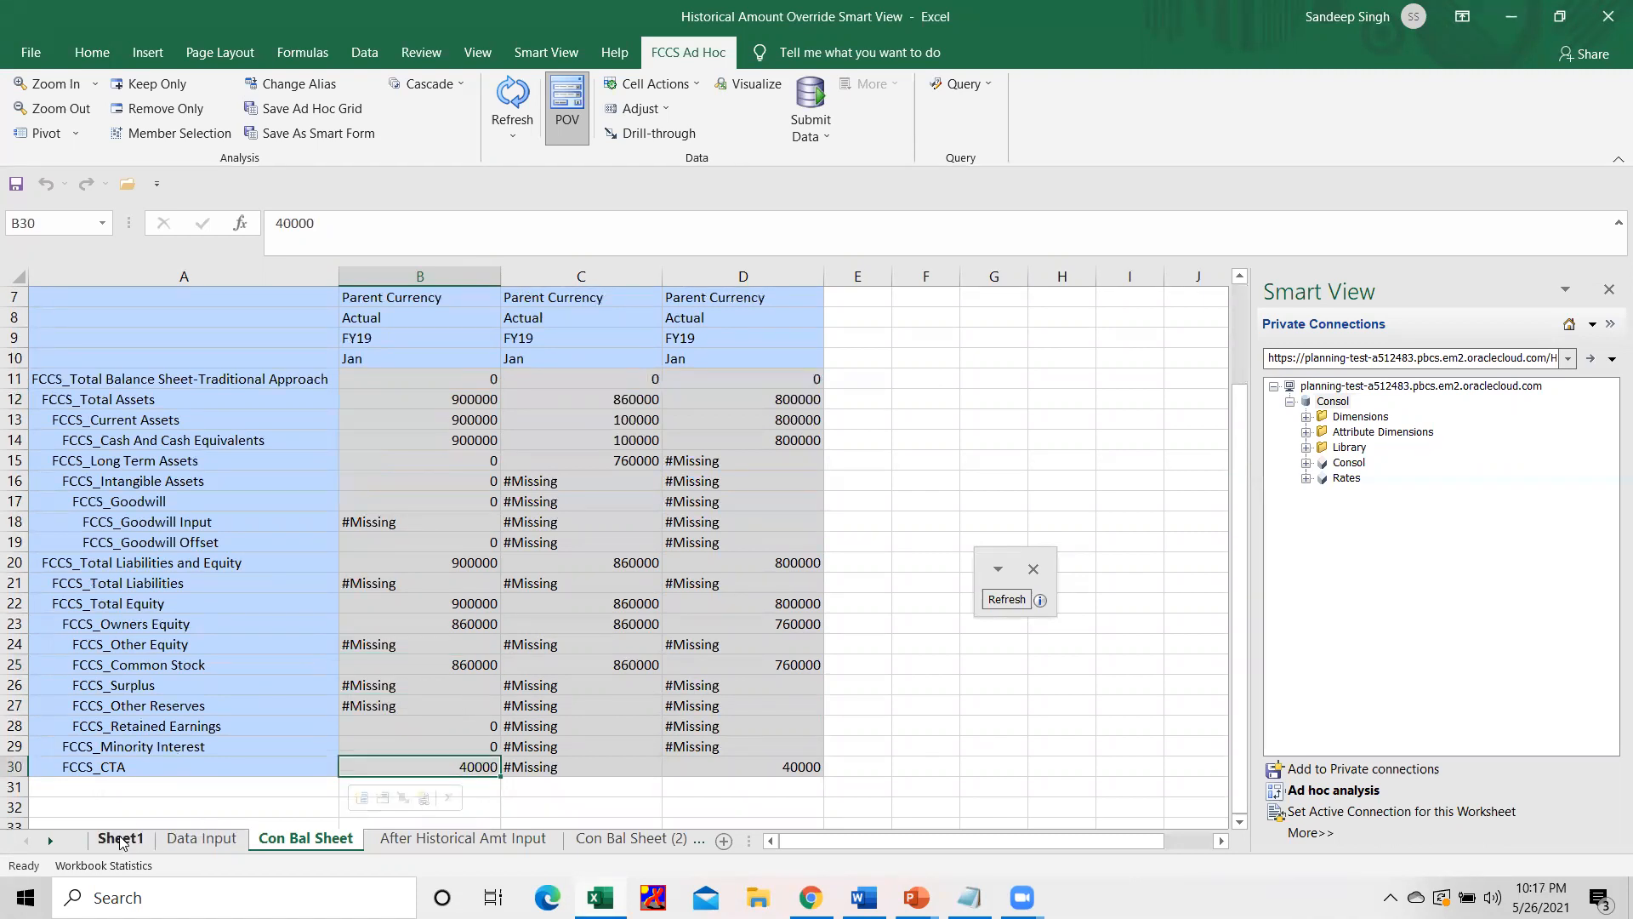
{"action": "left_click", "coordinate": [119, 840]}
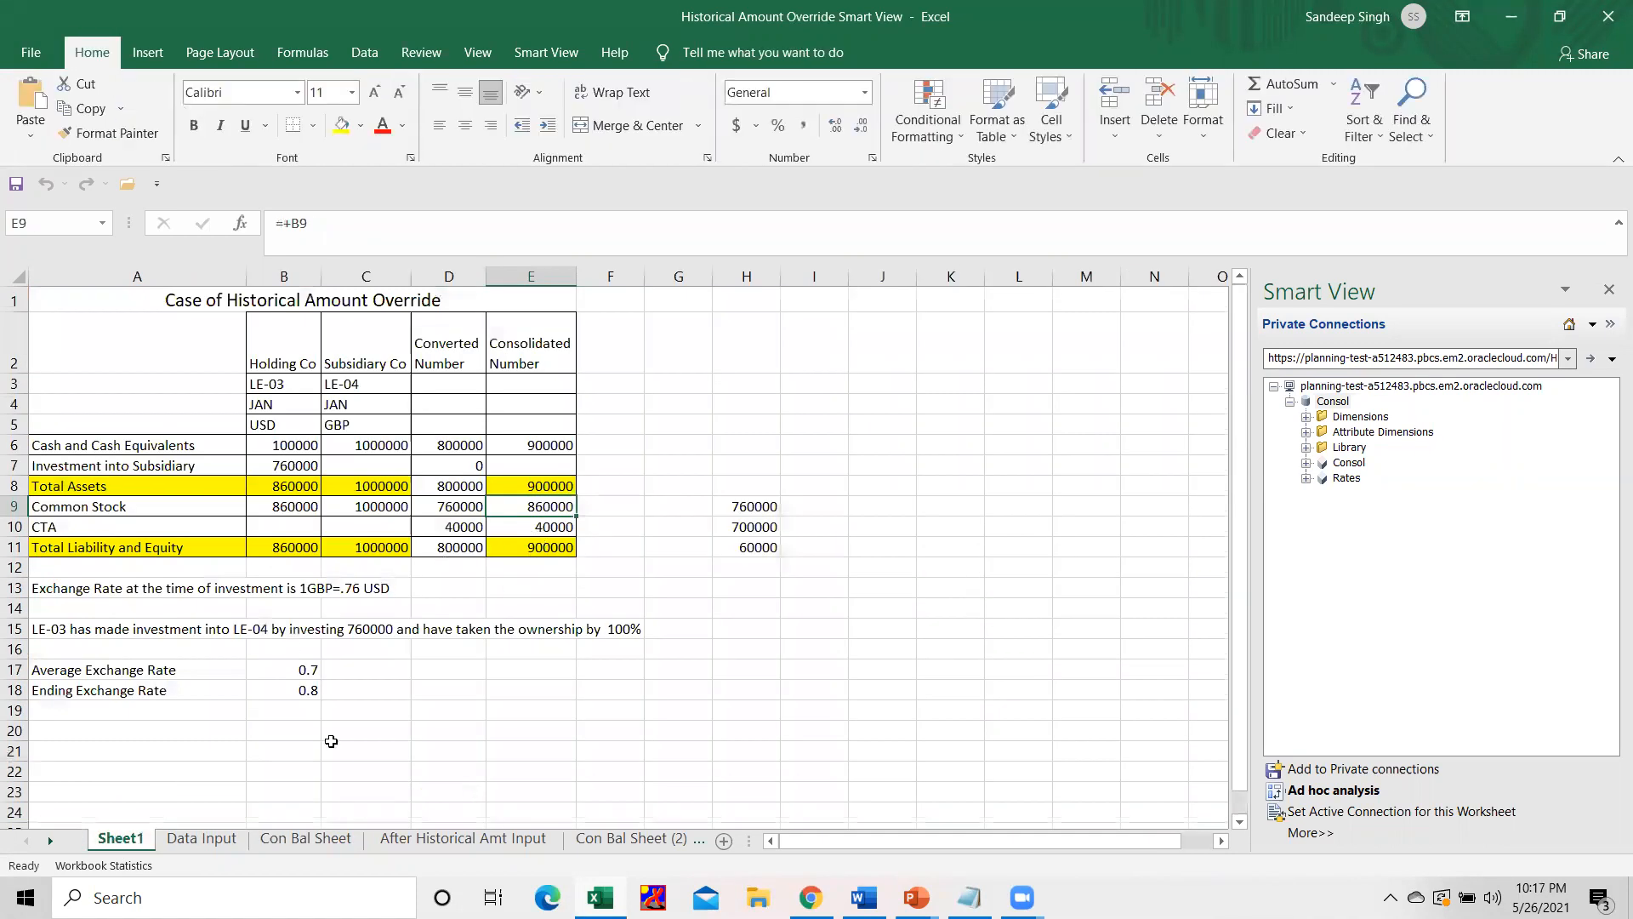
{"action": "left_click", "coordinate": [332, 839]}
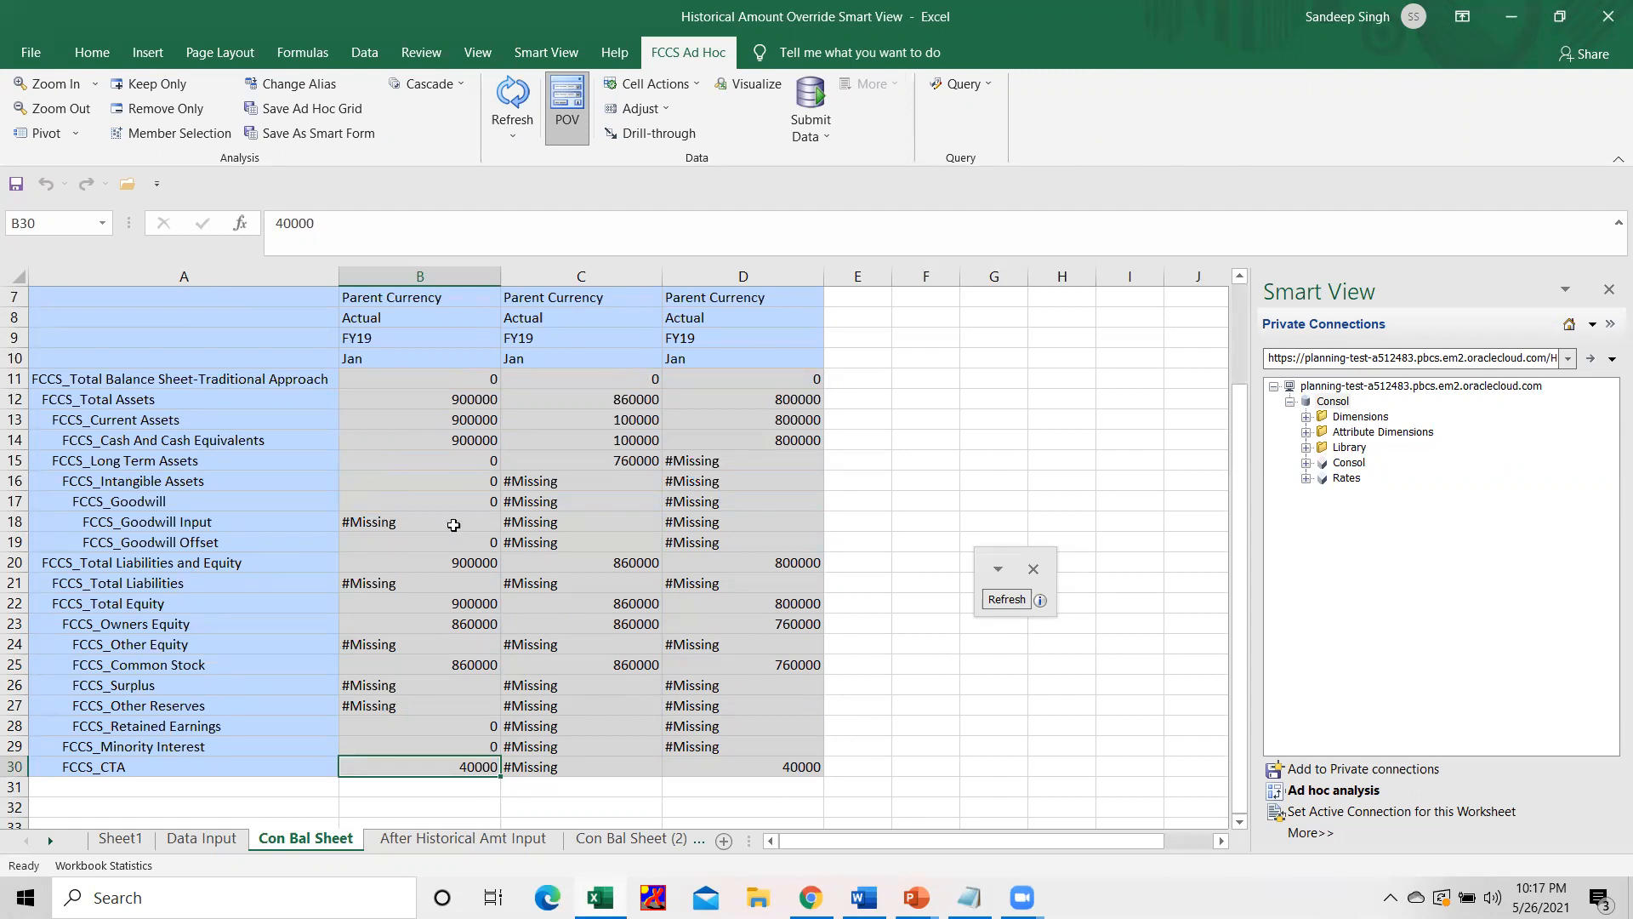
{"action": "scroll", "coordinate": [427, 537], "scroll_direction": "up", "scroll_amount": 2}
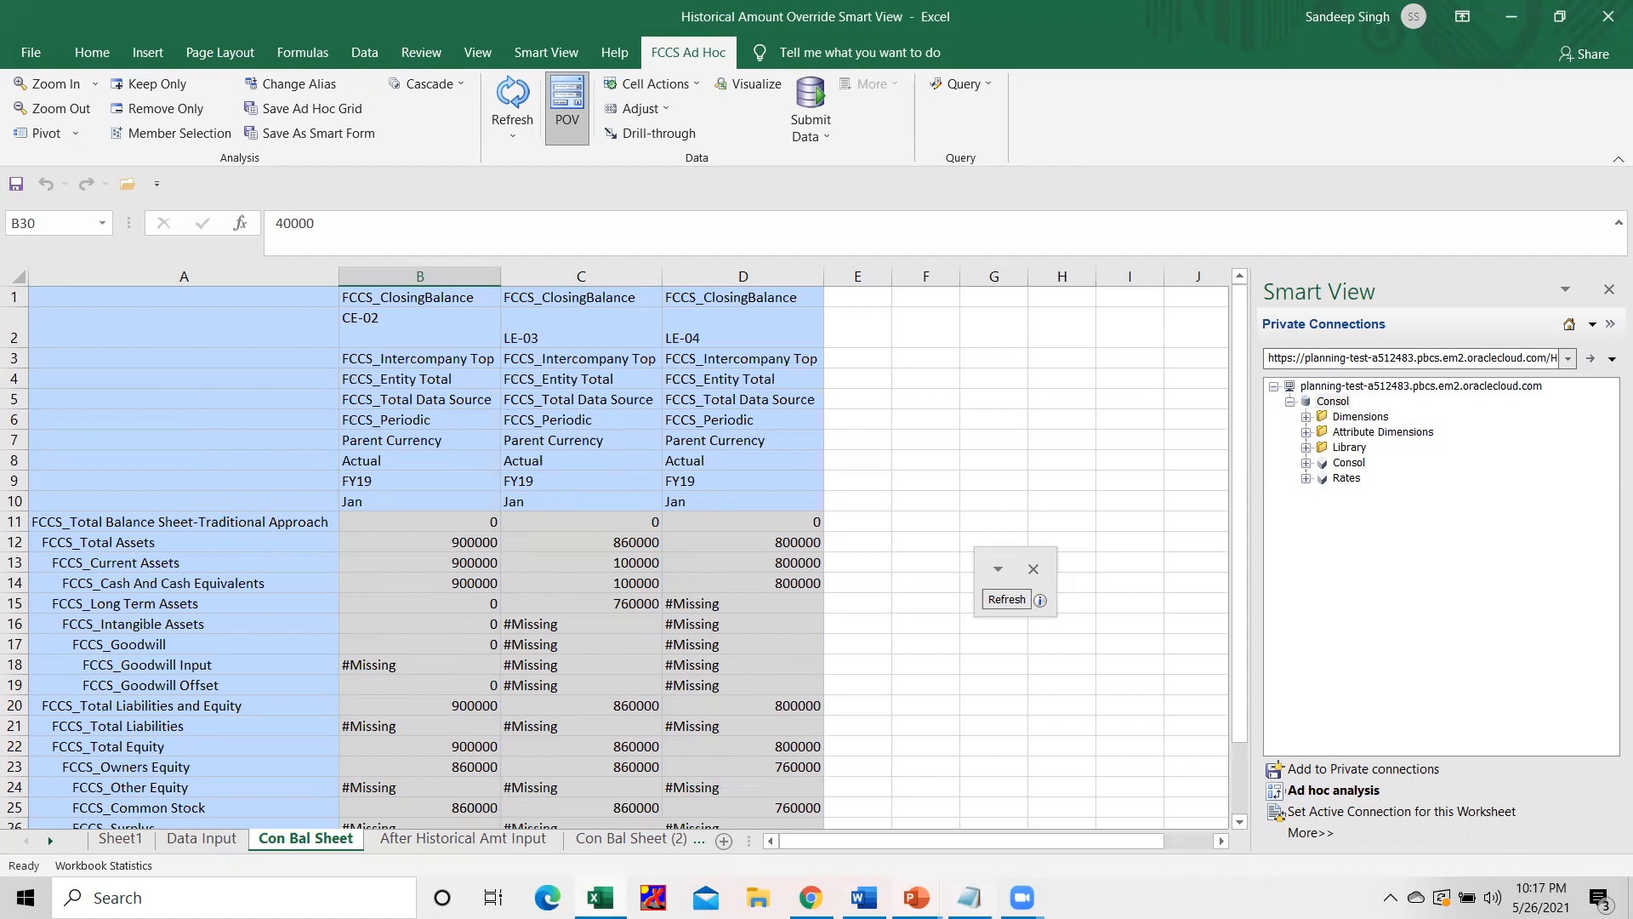
Switch to the running PowerPoint slide show and advance it to the "Any Question?" slide.
{"action": "mouse_move", "coordinate": [917, 898]}
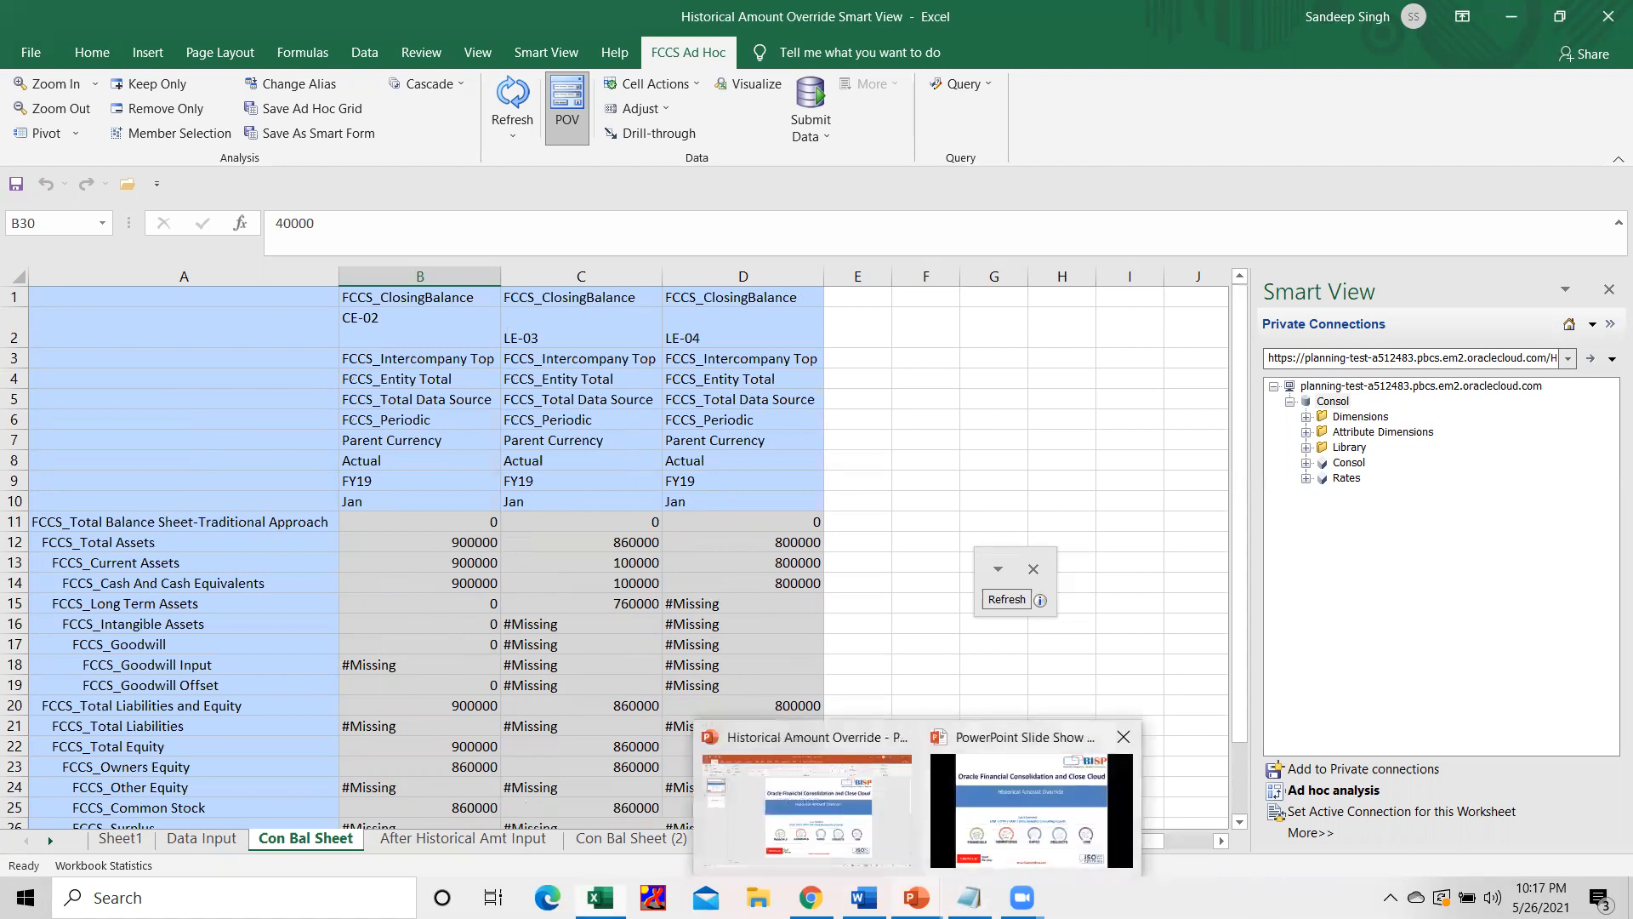
{"action": "left_click", "coordinate": [999, 838]}
{"action": "key", "text": "Right"}
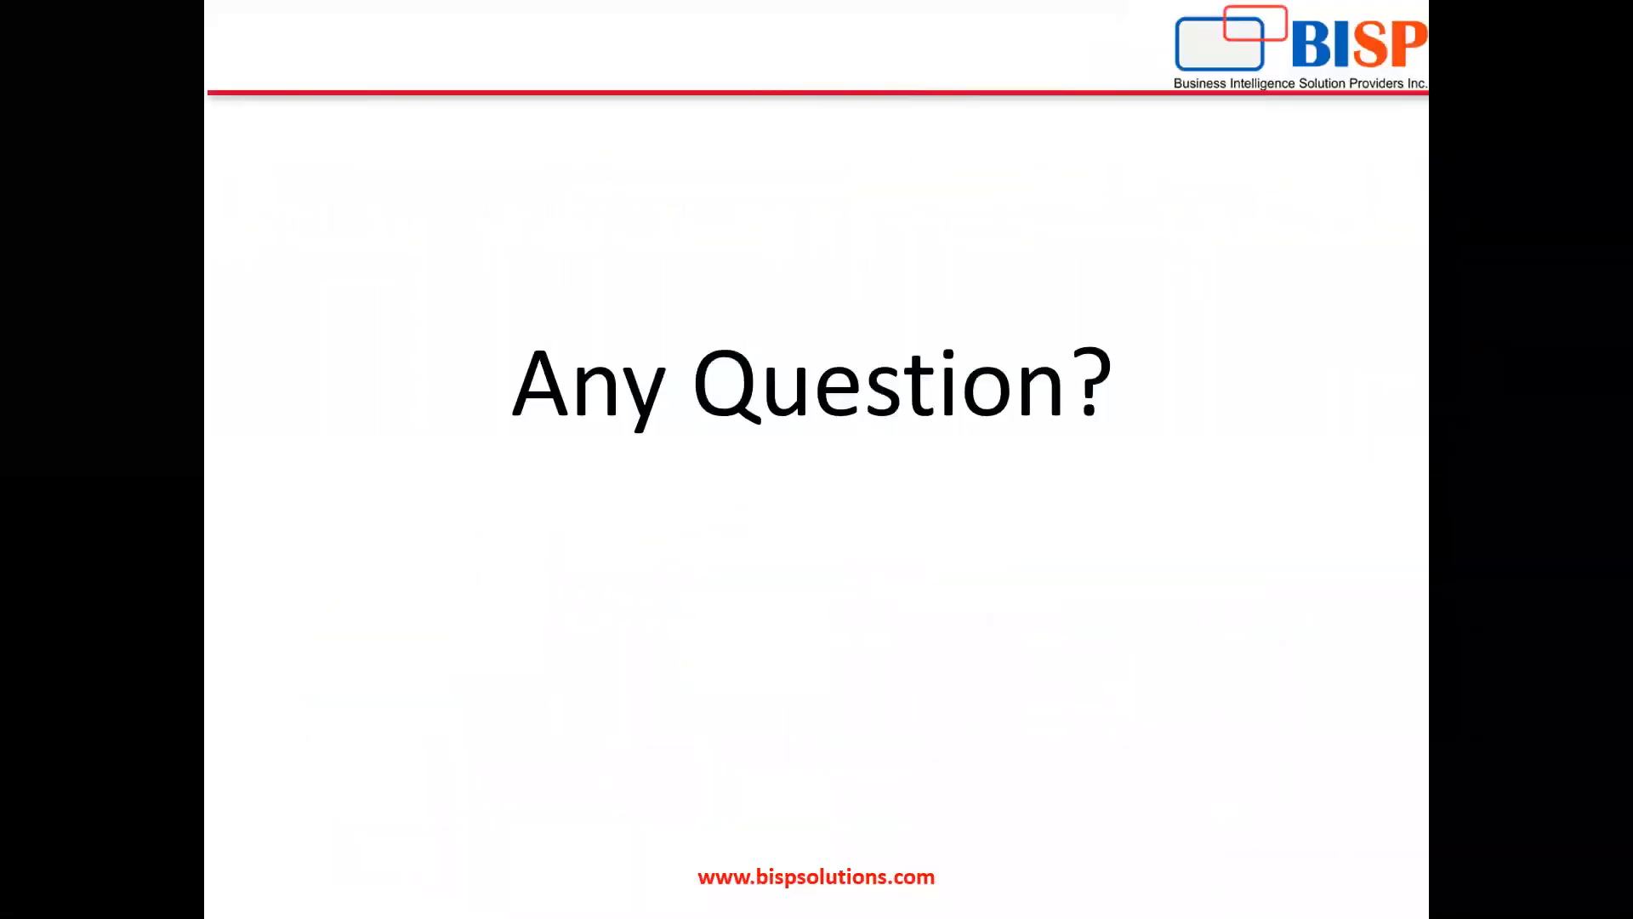